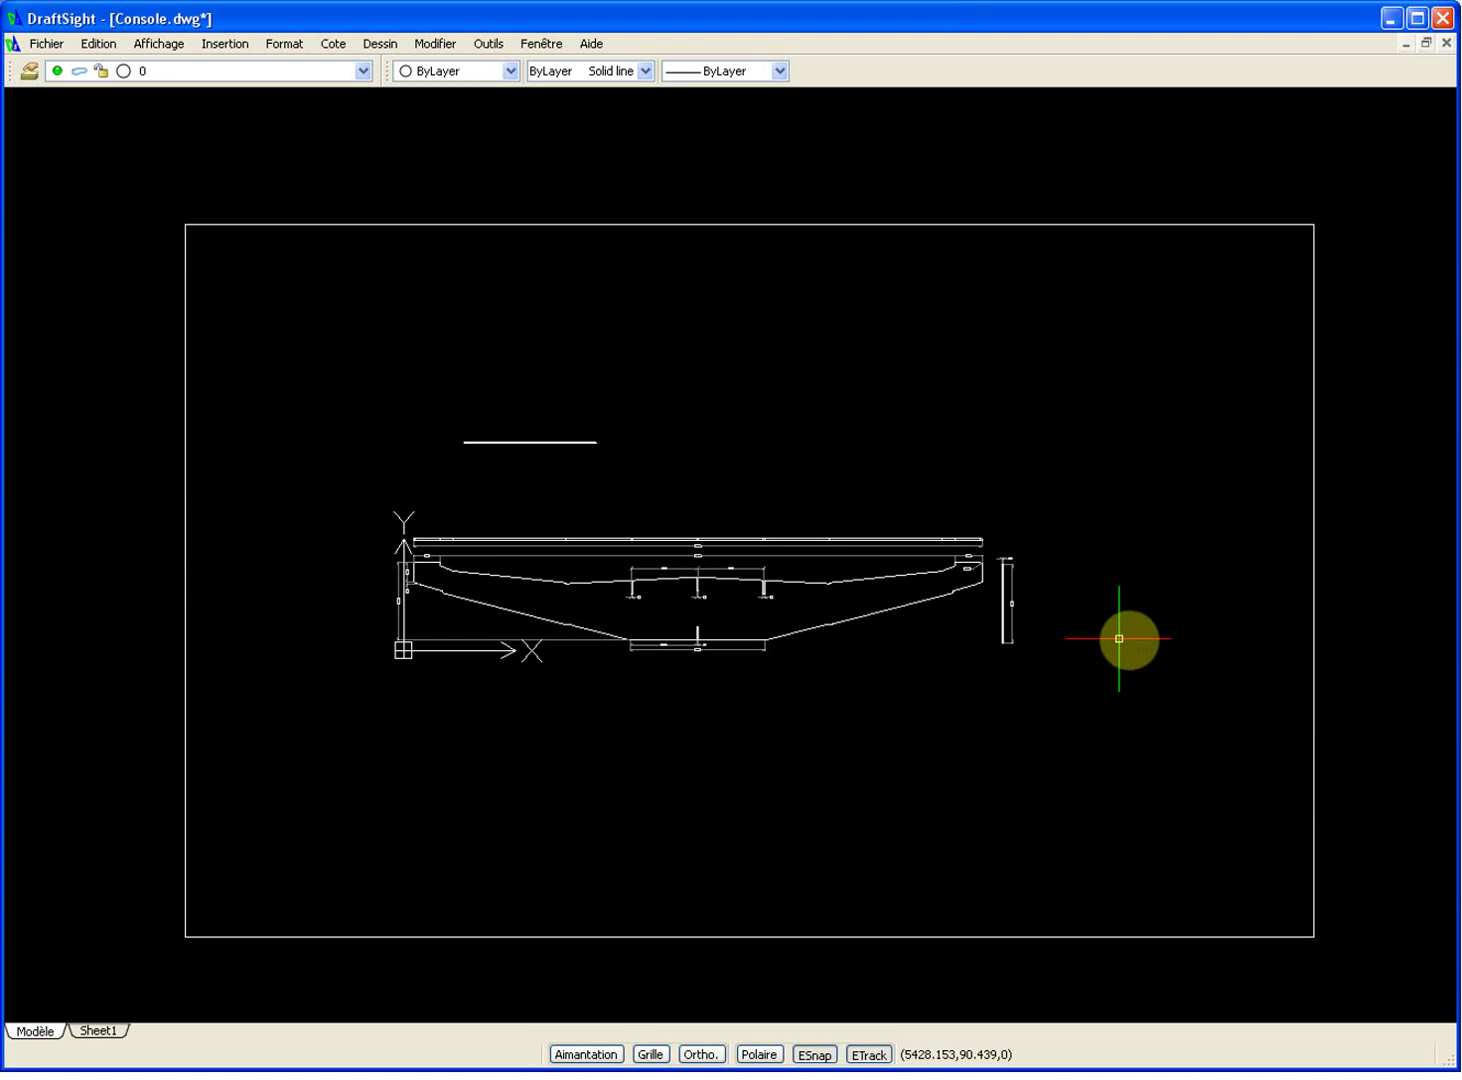
Step: Delete the large rectangular frame surrounding the drawing in model space
{"action": "key", "text": "Return"}
{"action": "left_click", "coordinate": [1313, 937]}
{"action": "left_click", "coordinate": [1176, 676]}
{"action": "left_click", "coordinate": [1362, 647]}
{"action": "left_click", "coordinate": [1238, 743]}
{"action": "key", "text": "Delete"}
{"action": "scroll", "coordinate": [575, 579], "scroll_direction": "up", "scroll_amount": 7}
{"action": "scroll", "coordinate": [679, 587], "scroll_direction": "down", "scroll_amount": 4}
{"action": "middle_click_drag", "start_coordinate": [894, 594], "coordinate": [671, 583]}
{"action": "scroll", "coordinate": [668, 596], "scroll_direction": "down", "scroll_amount": 1}
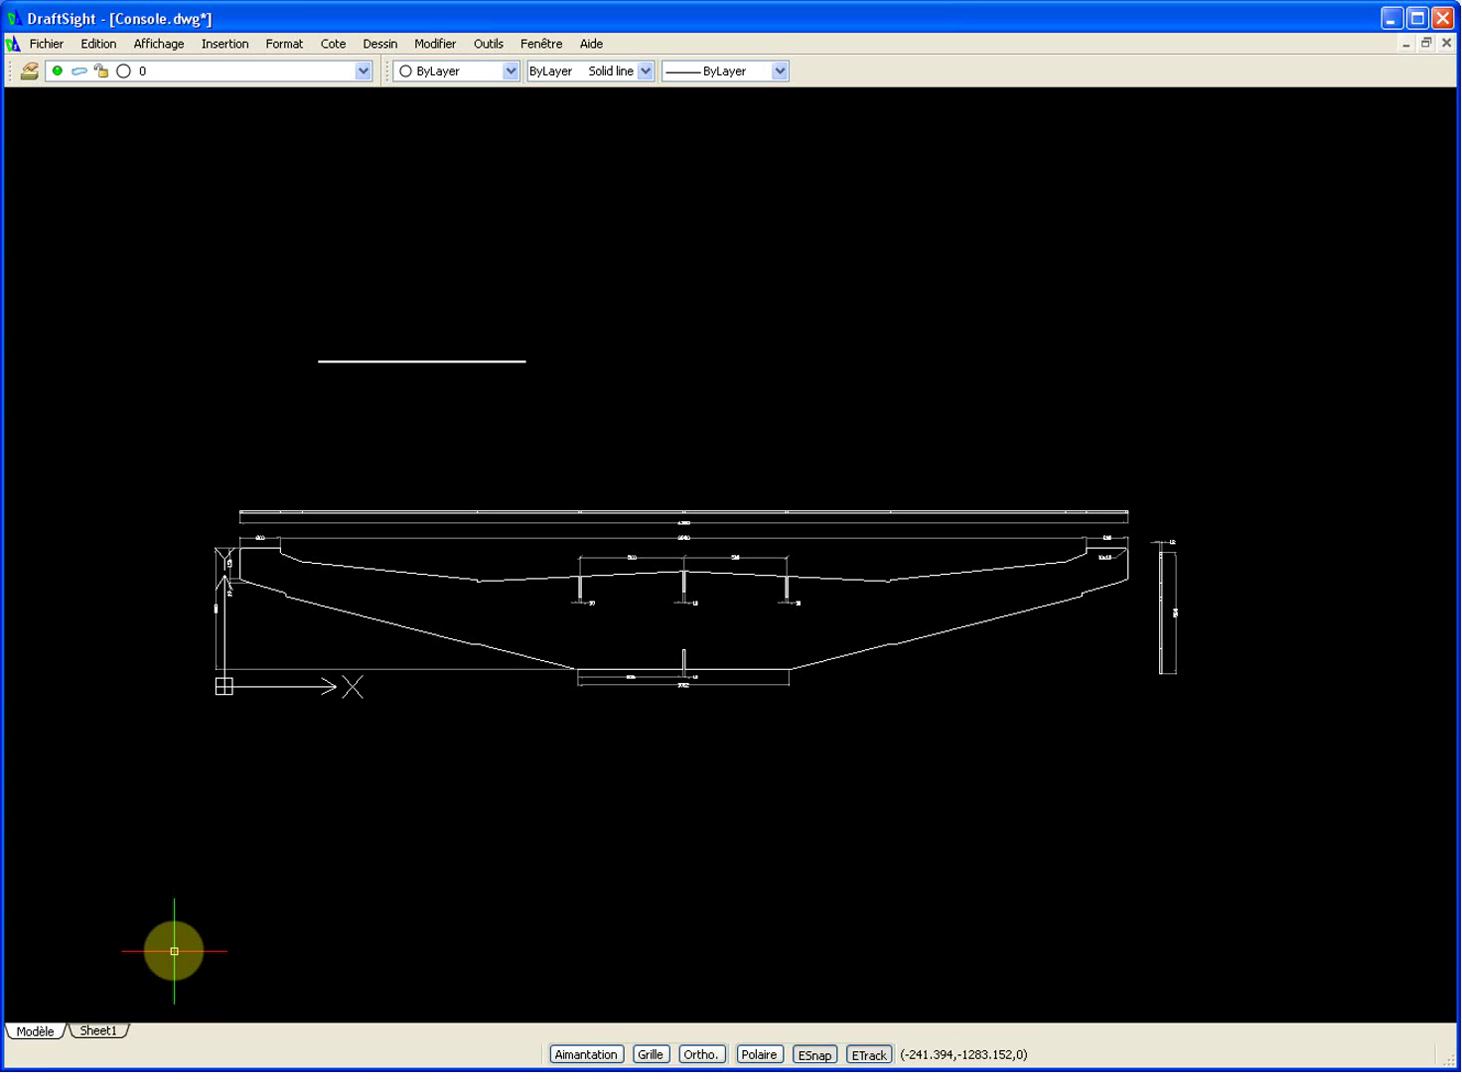
Step: Add a new layout sheet to the drawing and open it
{"action": "right_click", "coordinate": [102, 1030]}
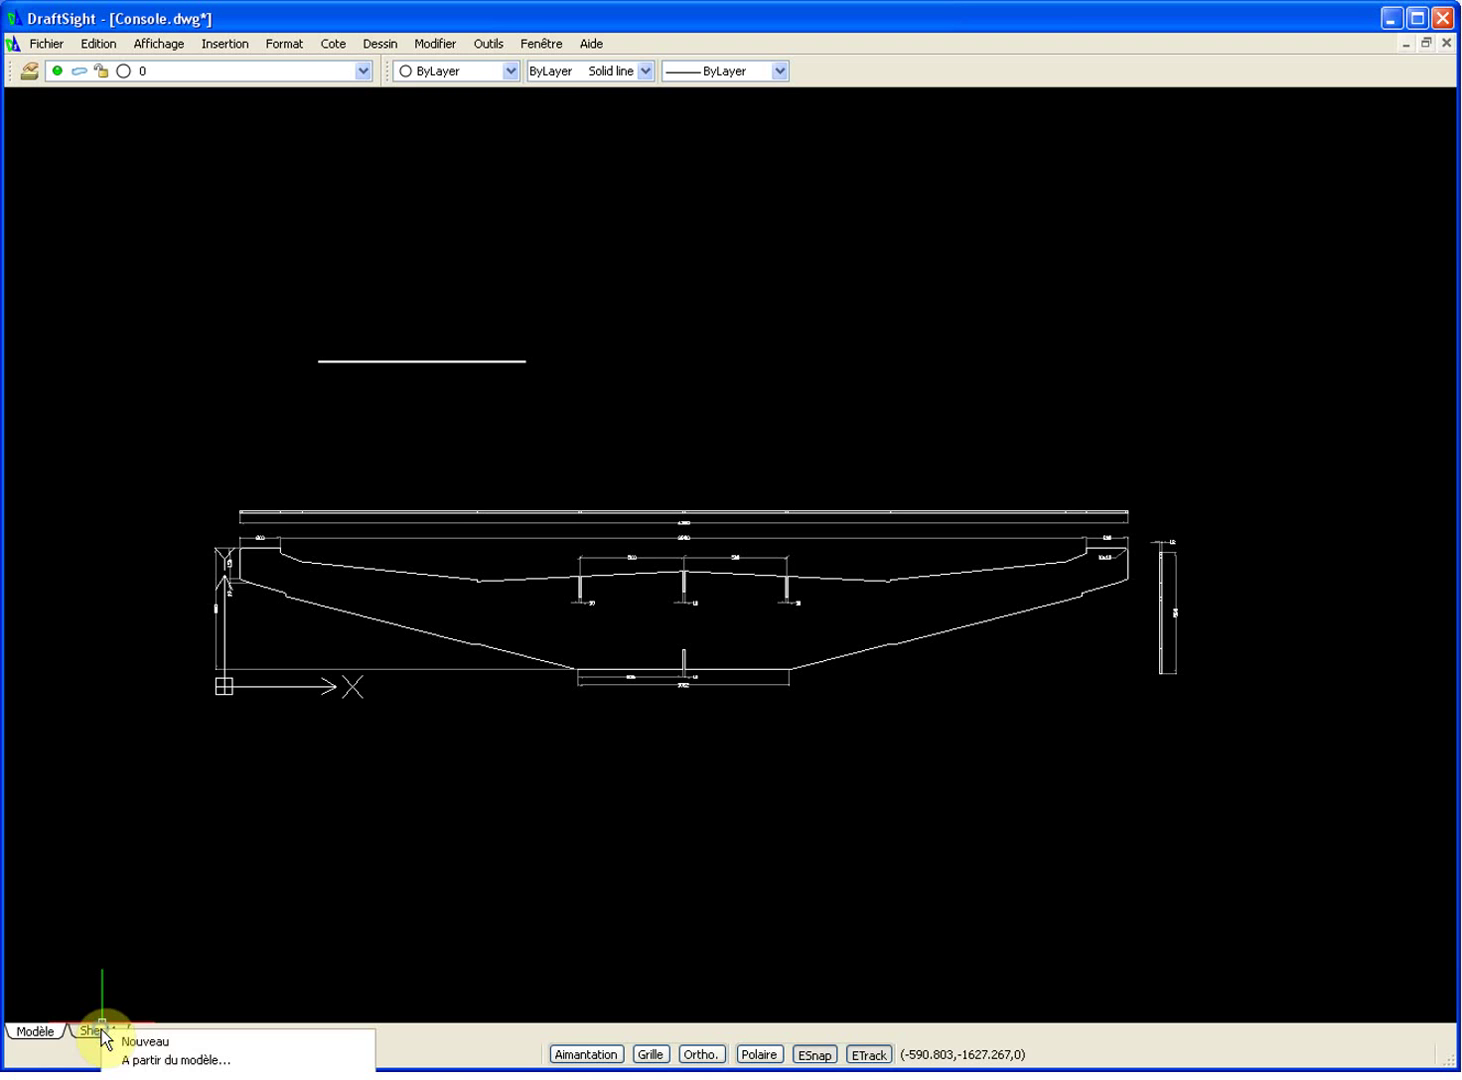
{"action": "left_click", "coordinate": [158, 1043]}
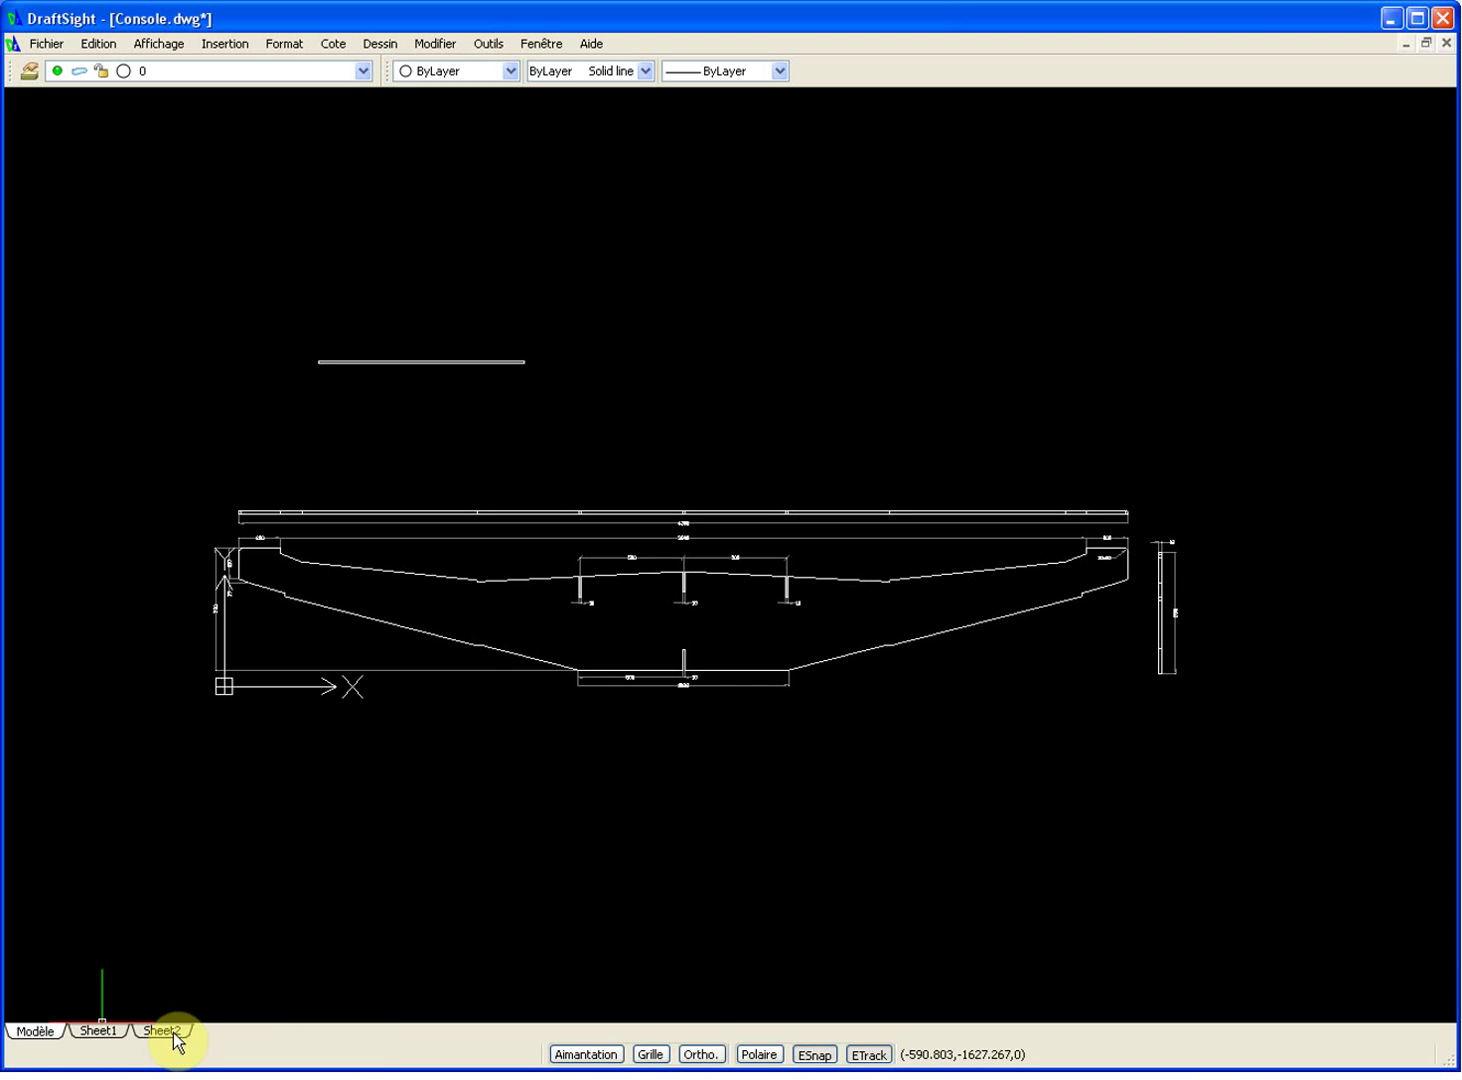
{"action": "left_click", "coordinate": [168, 1031]}
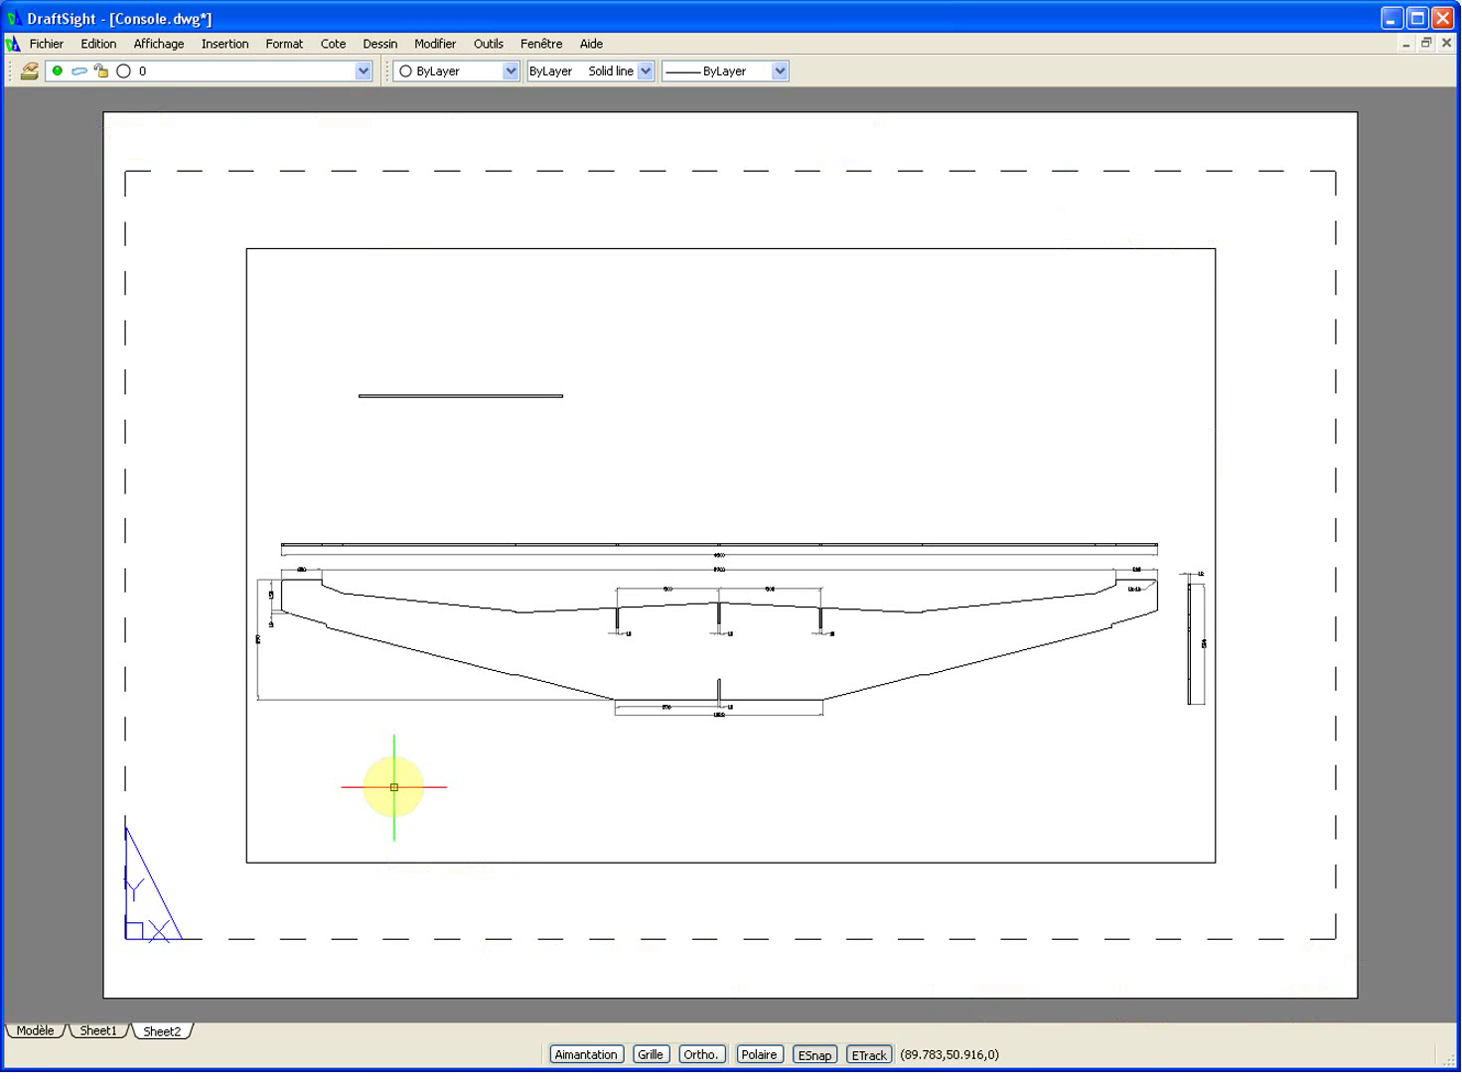
Step: Select the viewport on the new sheet and show its properties
{"action": "left_click", "coordinate": [516, 247]}
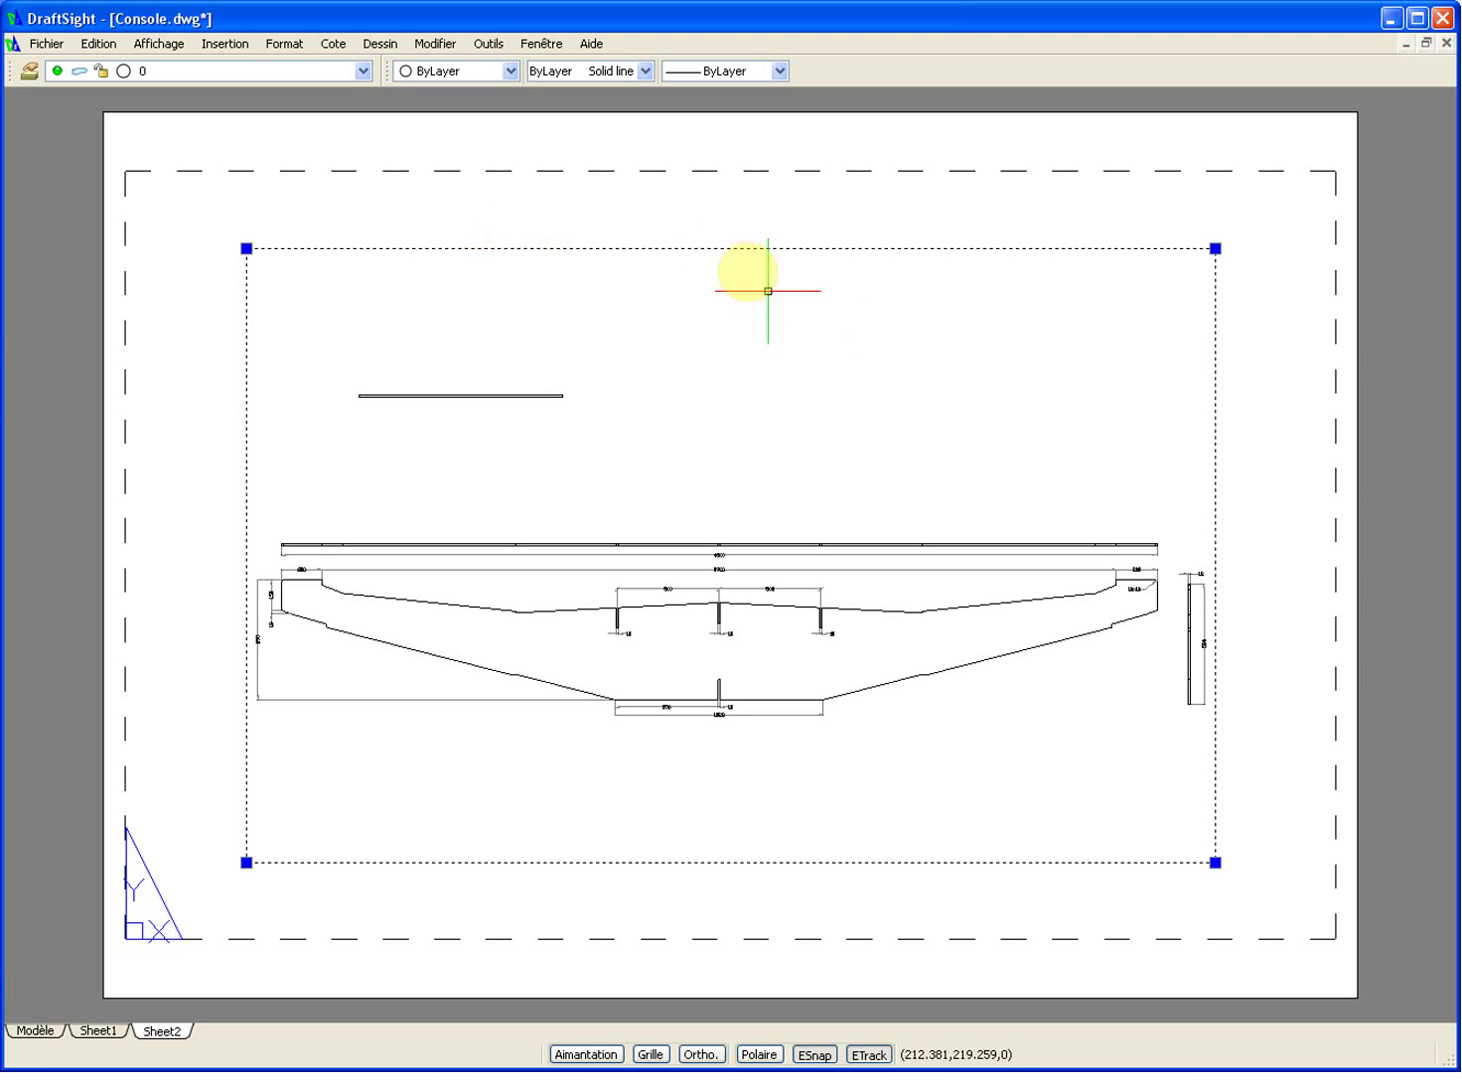
{"action": "right_click", "coordinate": [511, 249]}
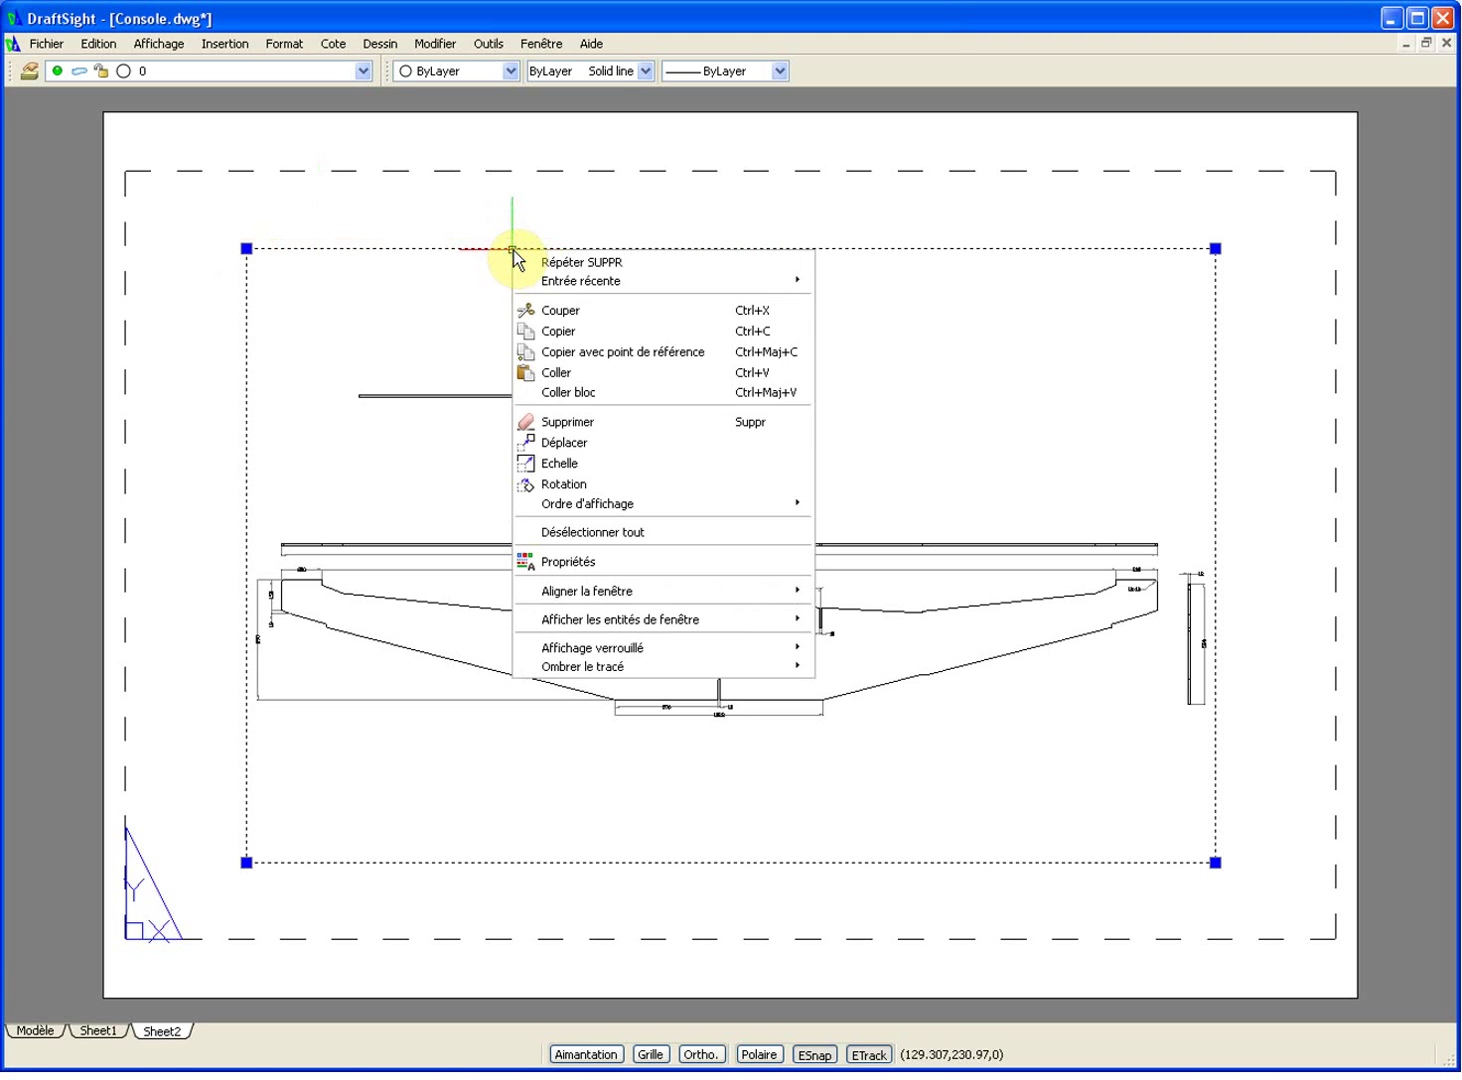
{"action": "left_click", "coordinate": [599, 562]}
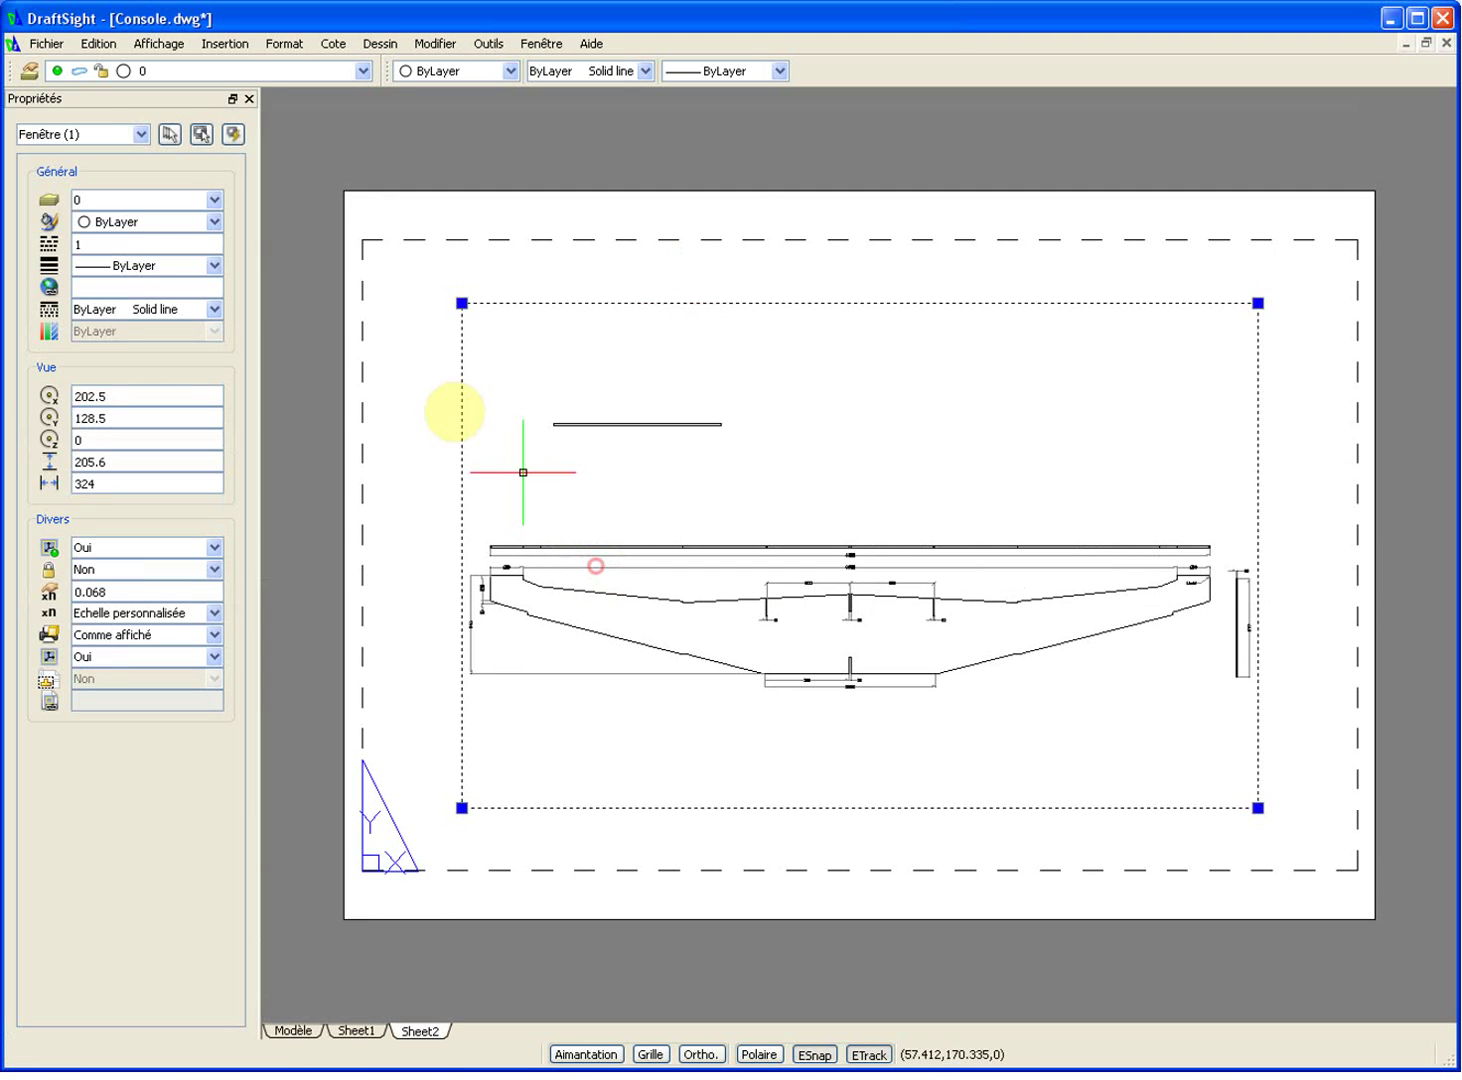
{"action": "left_click", "coordinate": [98, 132]}
{"action": "left_click", "coordinate": [106, 133]}
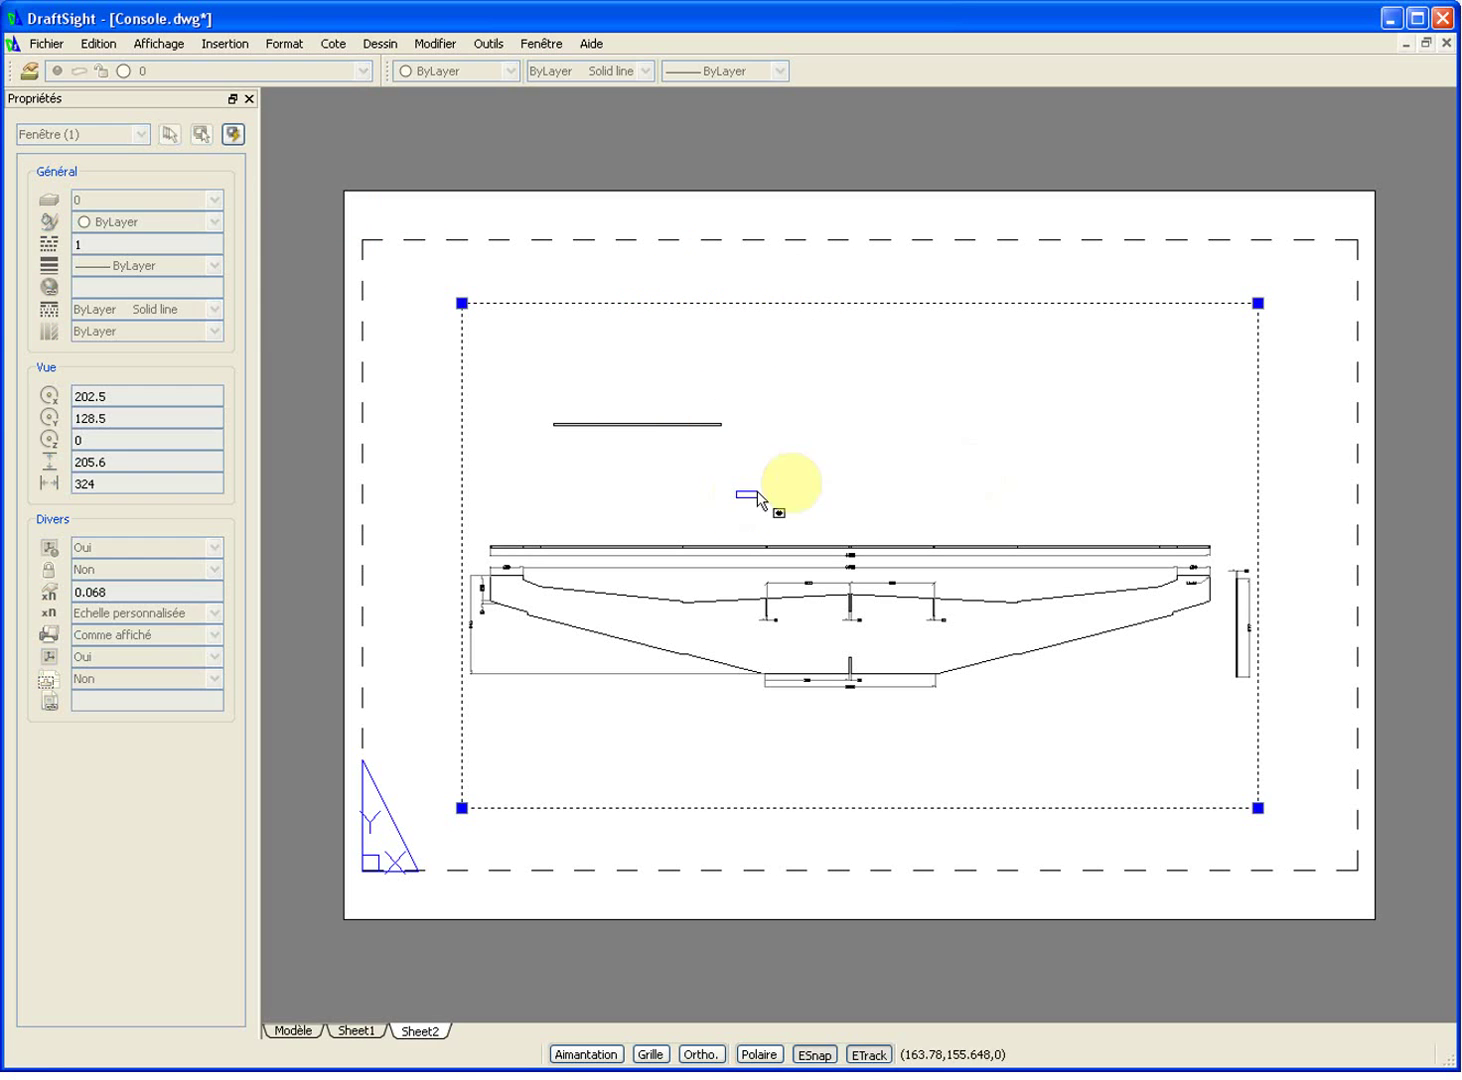
Step: Activate the viewport, enlarge the drawing around its central slots, and return to the sheet
{"action": "double_click", "coordinate": [785, 425]}
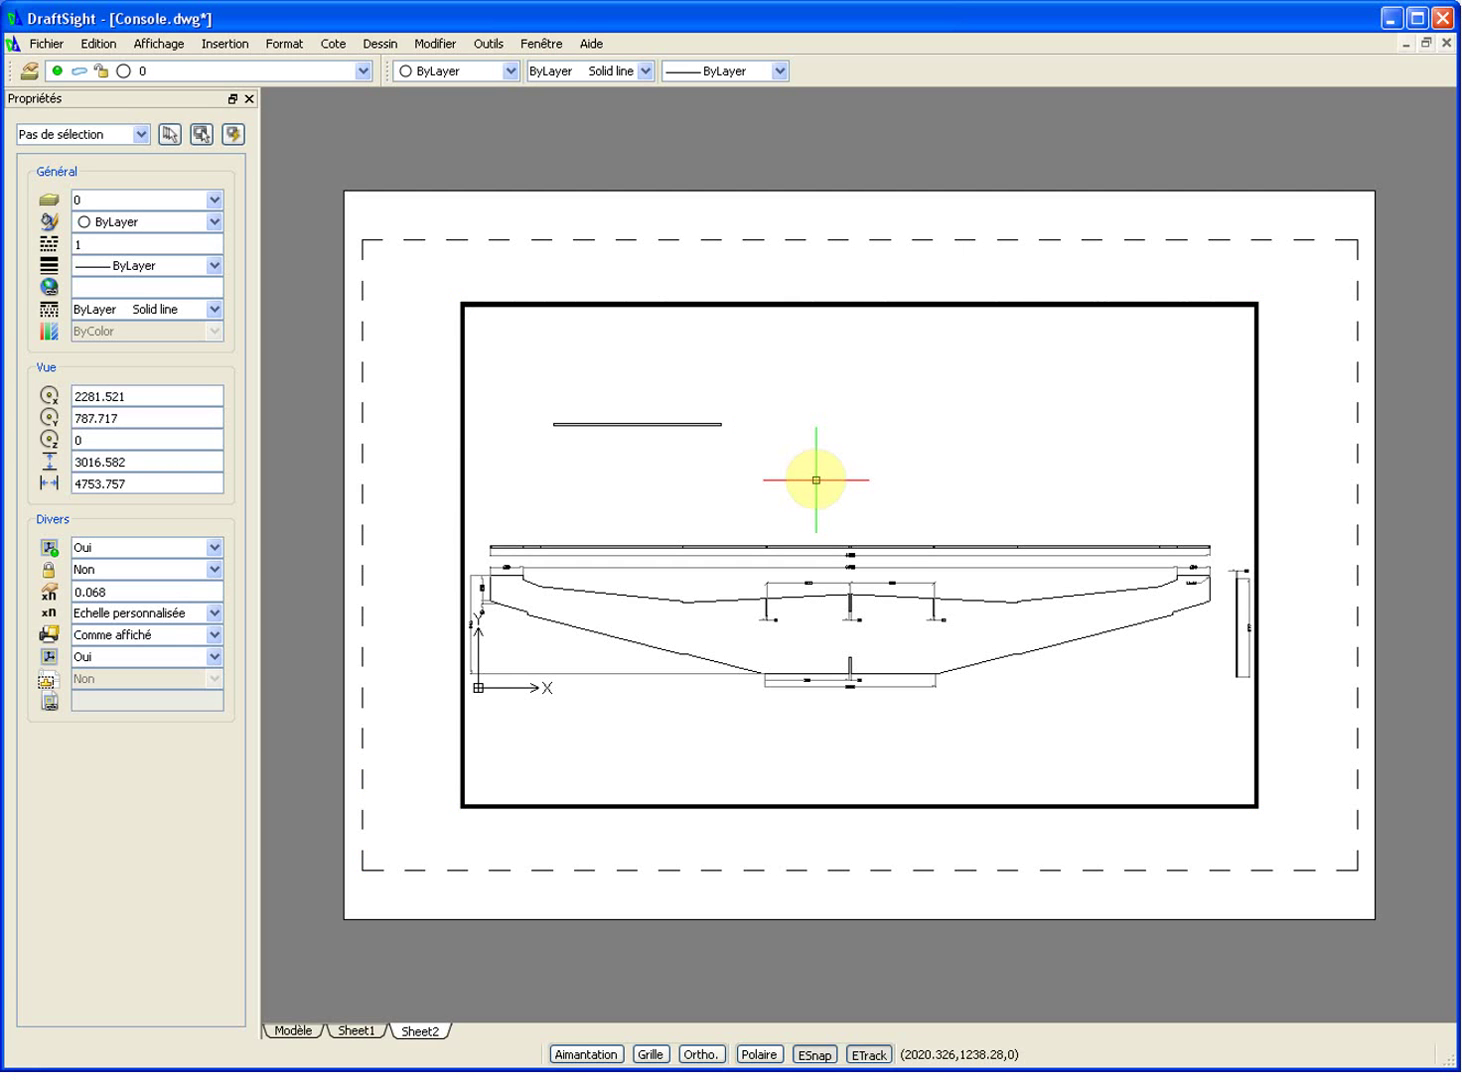
{"action": "scroll", "coordinate": [815, 479], "scroll_direction": "down", "scroll_amount": 5}
{"action": "scroll", "coordinate": [815, 488], "scroll_direction": "up", "scroll_amount": 10}
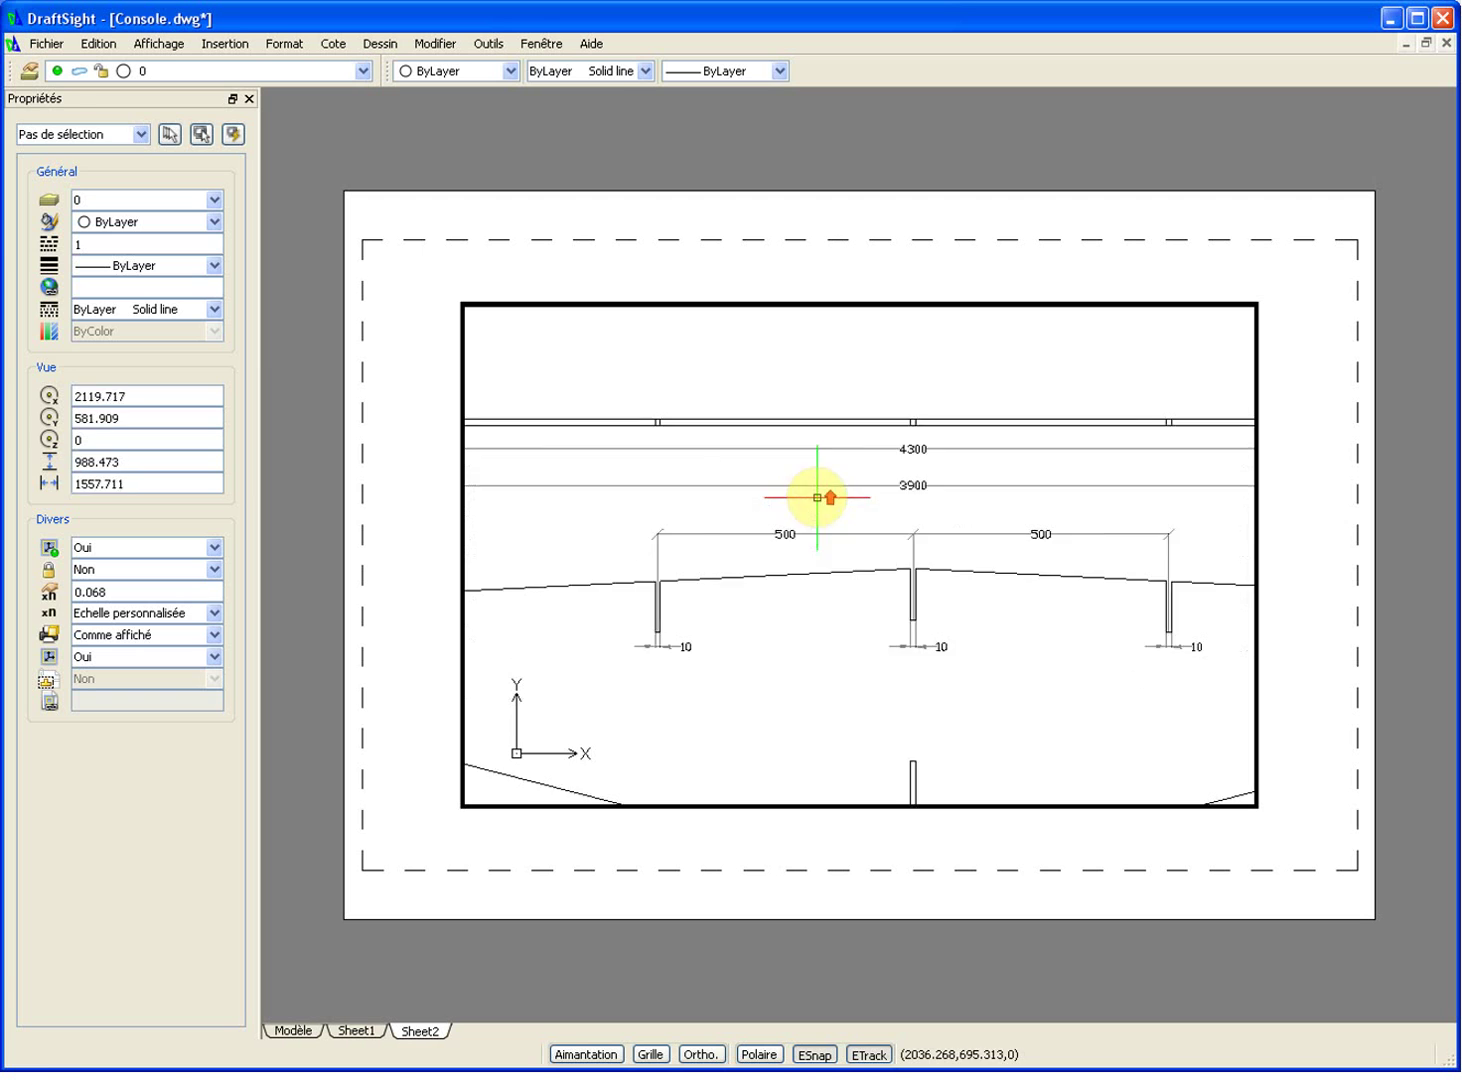
{"action": "scroll", "coordinate": [817, 497], "scroll_direction": "up", "scroll_amount": 2}
{"action": "left_click", "coordinate": [856, 466]}
{"action": "scroll", "coordinate": [828, 516], "scroll_direction": "down", "scroll_amount": 3}
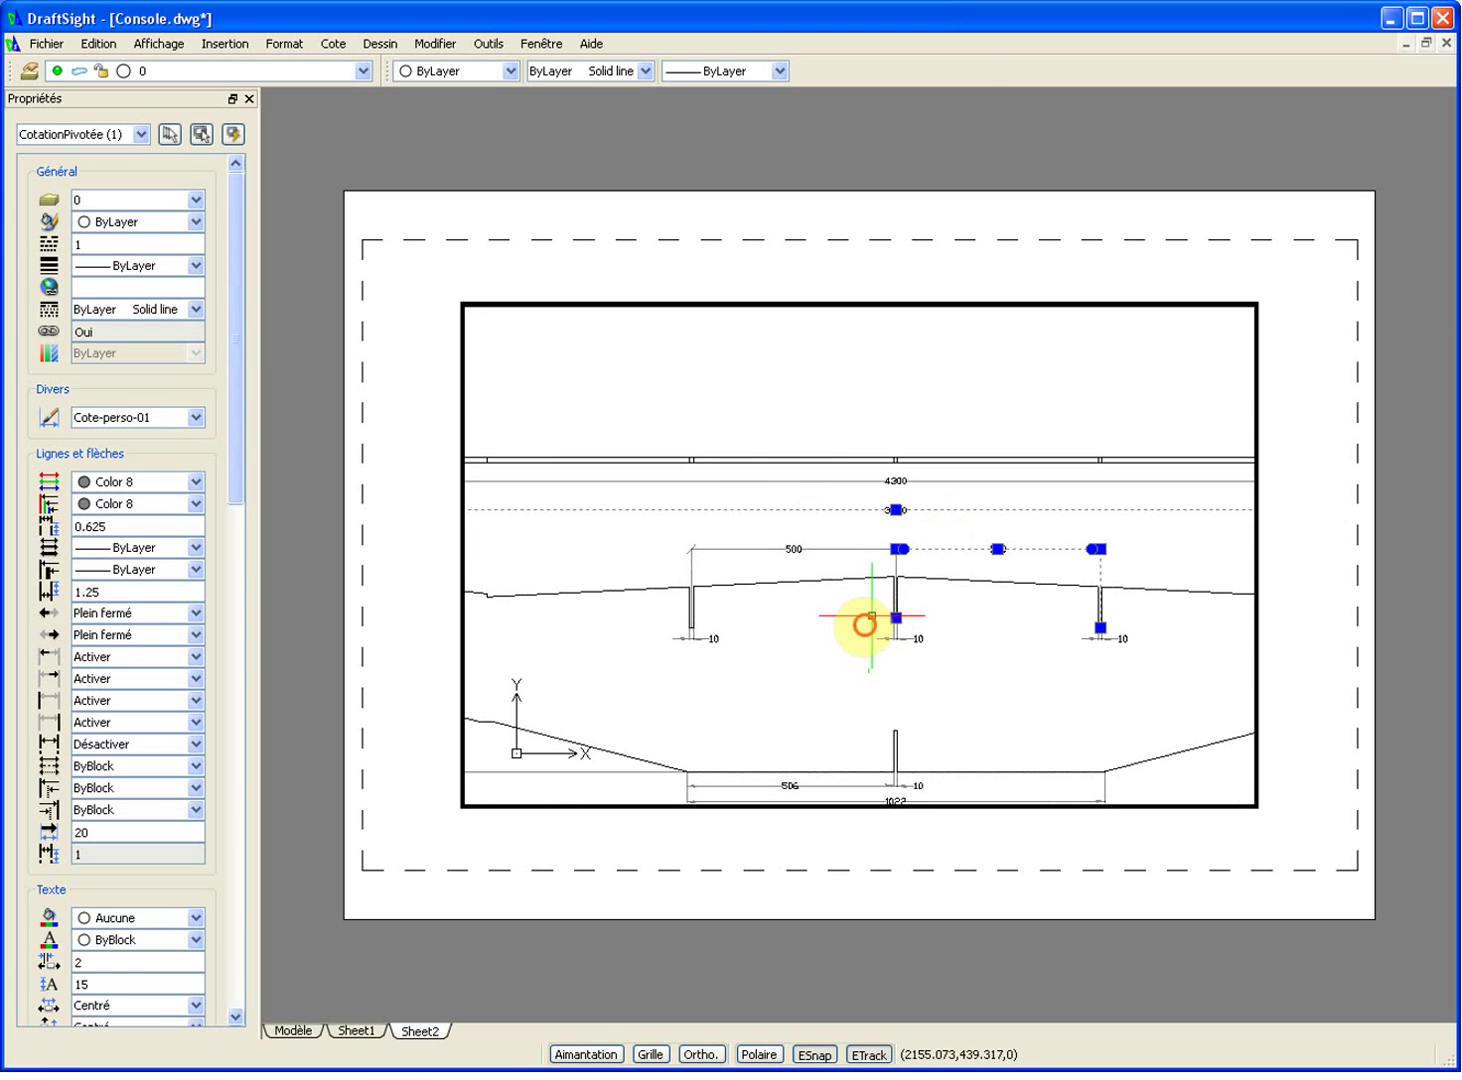
{"action": "left_click", "coordinate": [867, 625]}
{"action": "left_click", "coordinate": [772, 403]}
{"action": "key", "text": "Escape"}
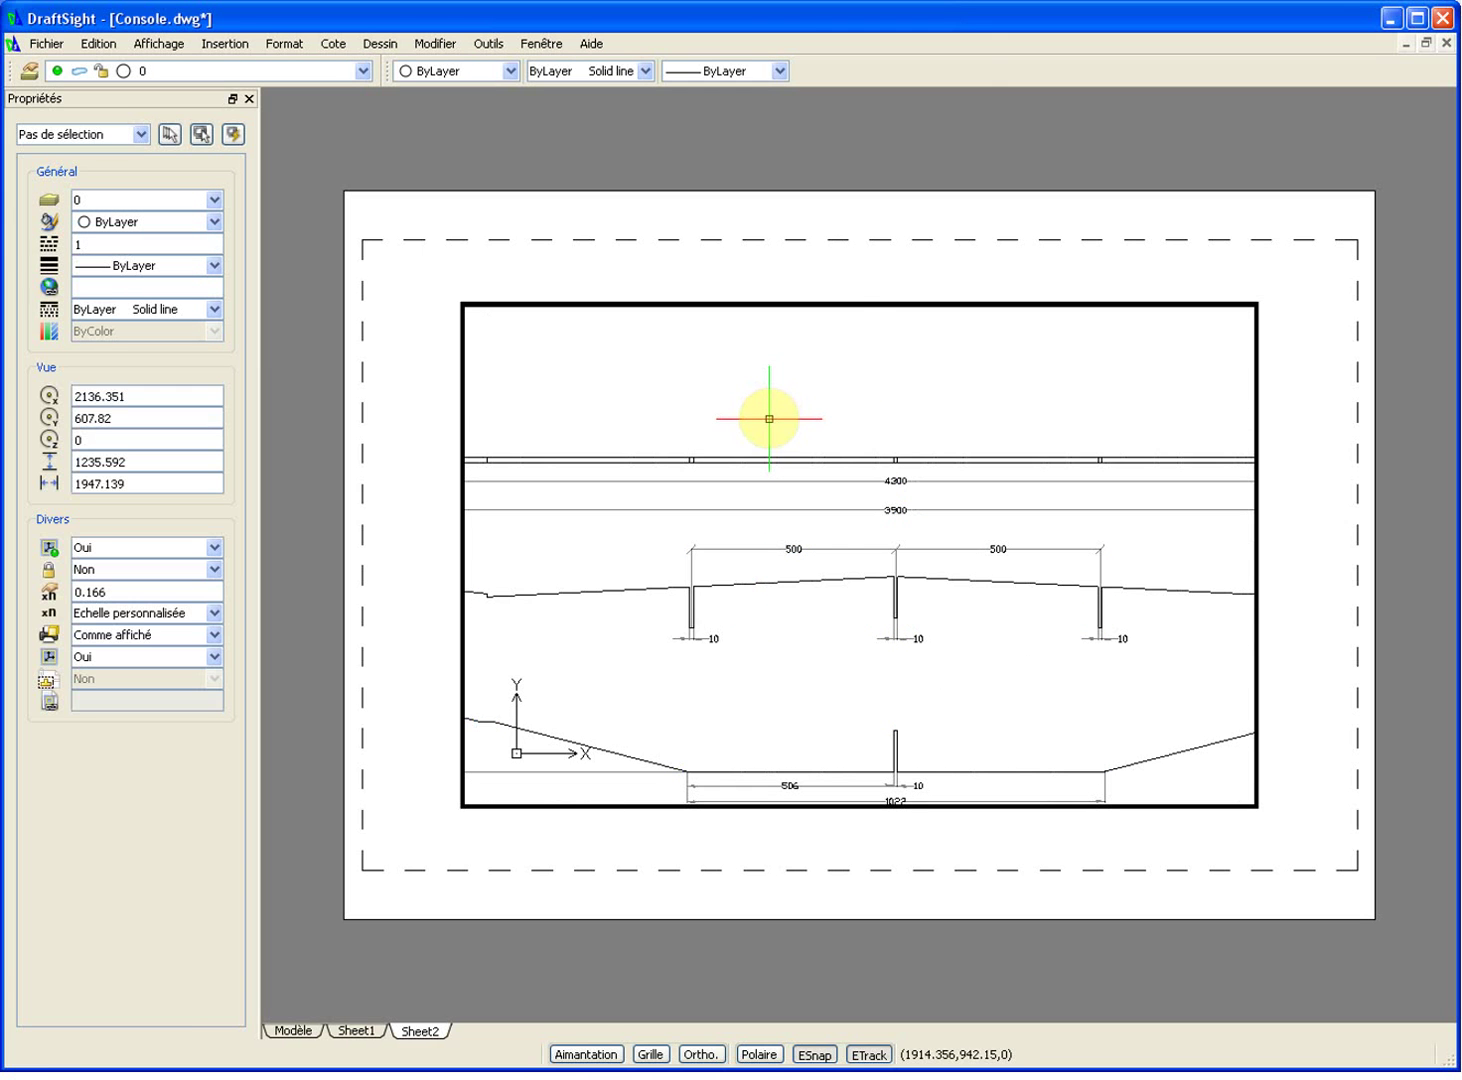
{"action": "double_click", "coordinate": [871, 283]}
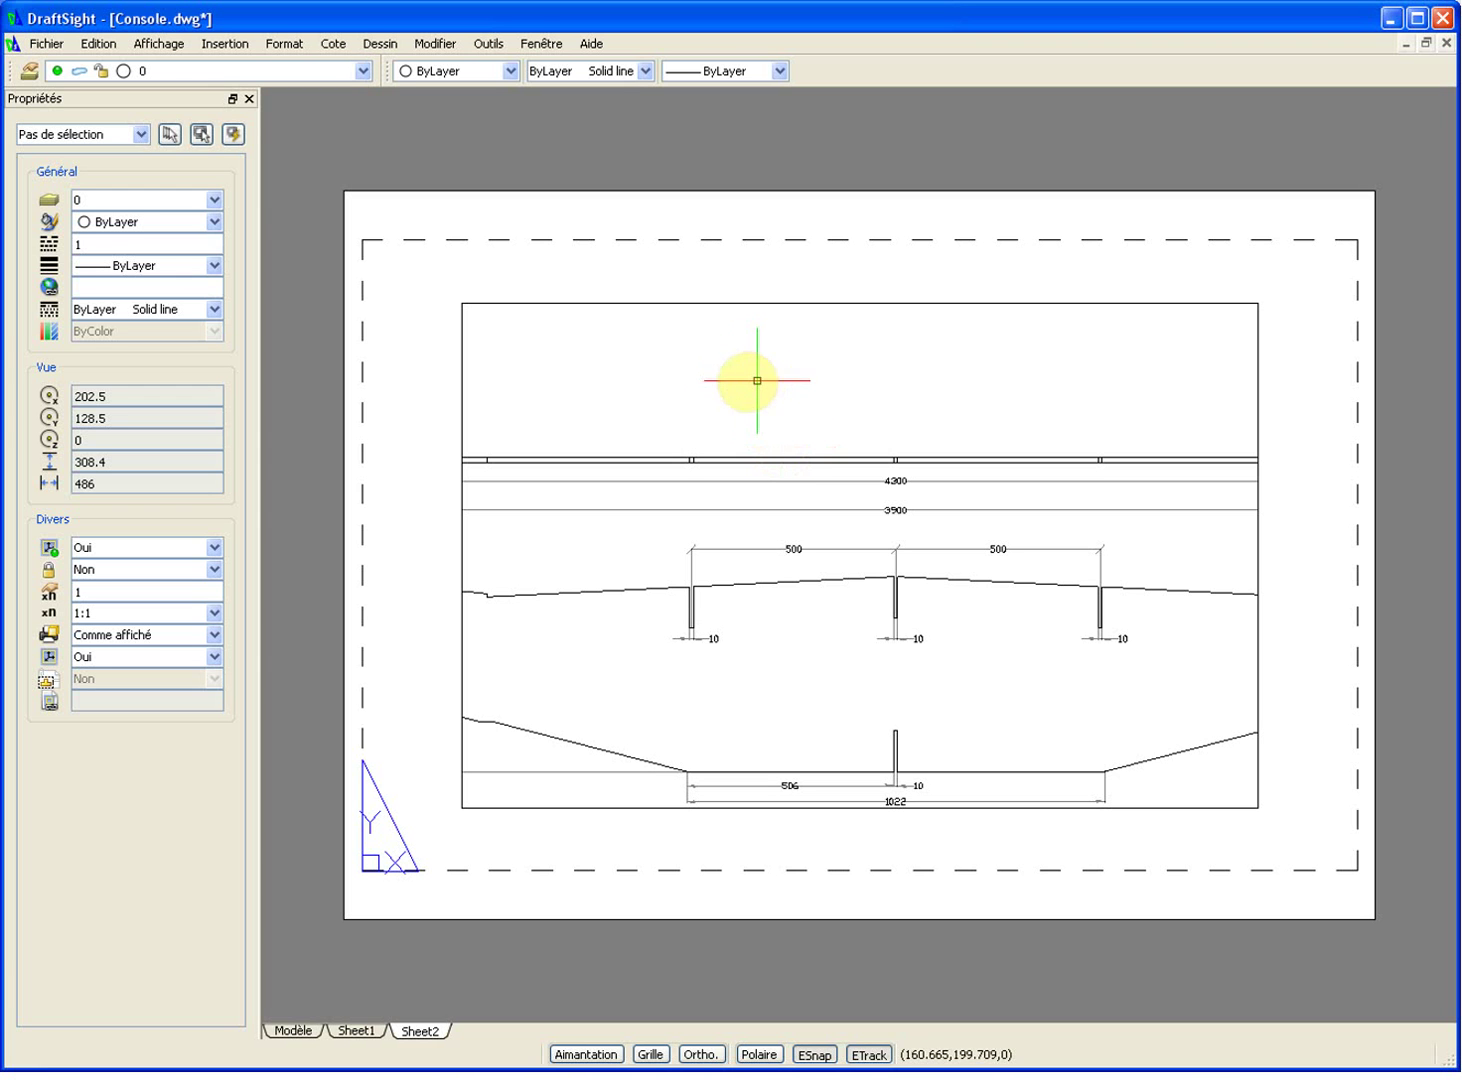
Step: Stretch the viewport's upper-left corner to the corner of the printable margin, making the viewport about 363 by 230
{"action": "left_click", "coordinate": [745, 303]}
{"action": "left_click", "coordinate": [461, 303]}
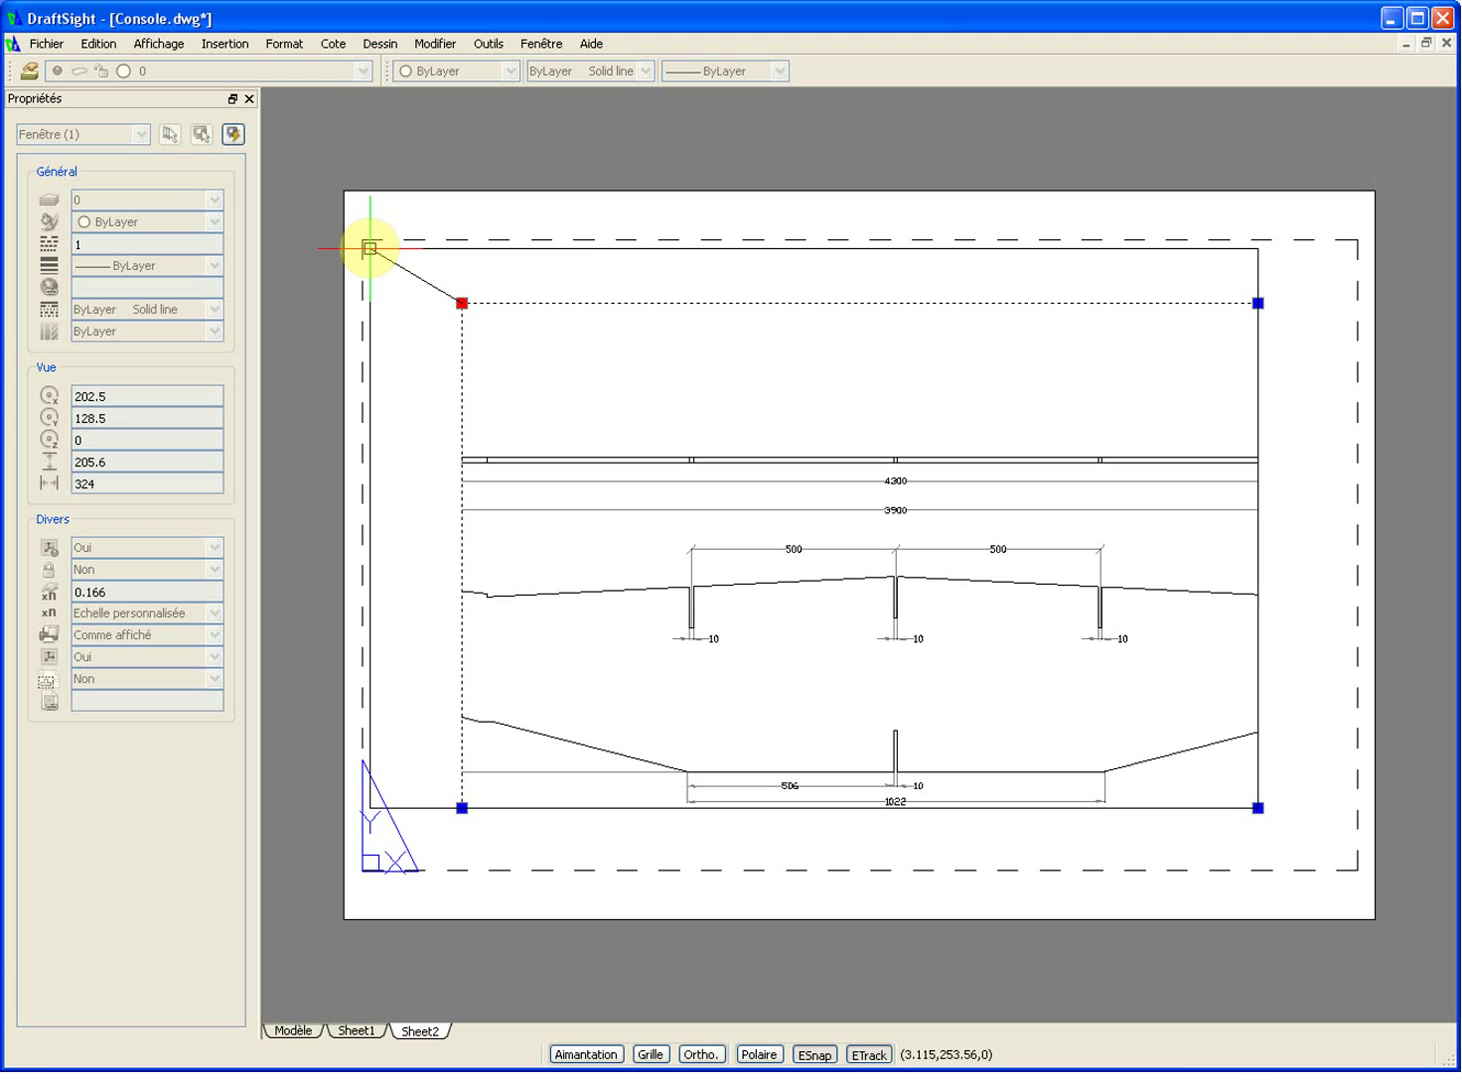
{"action": "scroll", "coordinate": [370, 248], "scroll_direction": "up", "scroll_amount": 3}
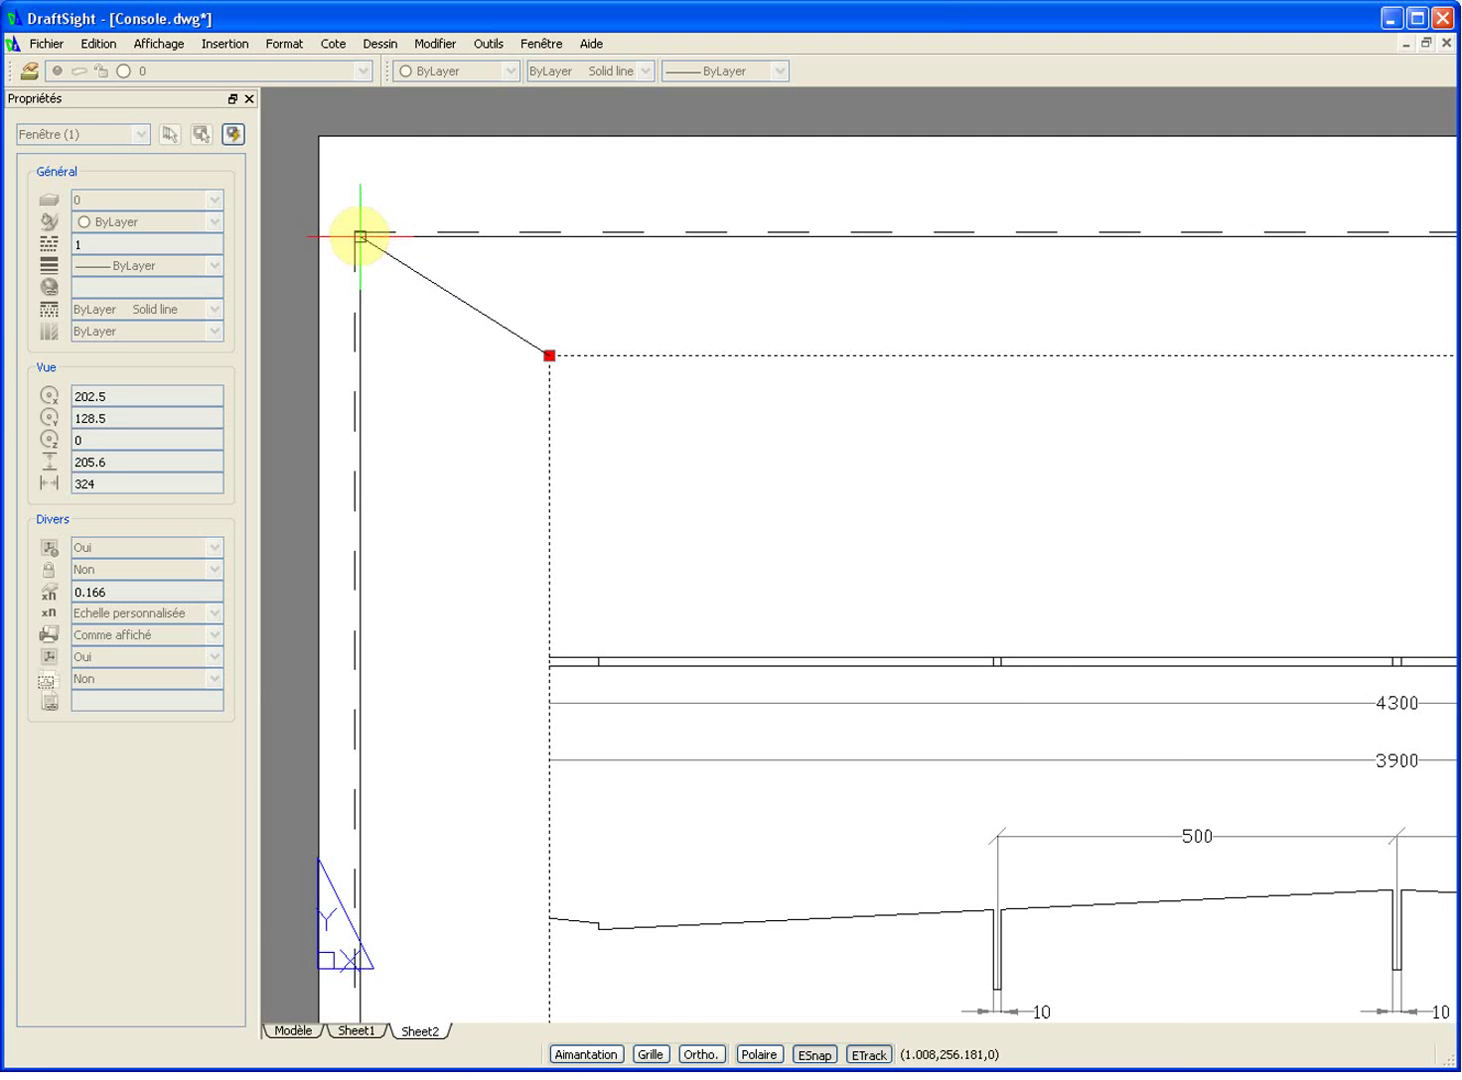
{"action": "left_click", "coordinate": [355, 236]}
Step: Stretch the viewport's upper-right corner to the corner of the printable margin, making the viewport about 403 by 231
{"action": "scroll", "coordinate": [479, 264], "scroll_direction": "down", "scroll_amount": 4}
{"action": "scroll", "coordinate": [490, 268], "scroll_direction": "down", "scroll_amount": 3}
{"action": "scroll", "coordinate": [721, 278], "scroll_direction": "up", "scroll_amount": 7}
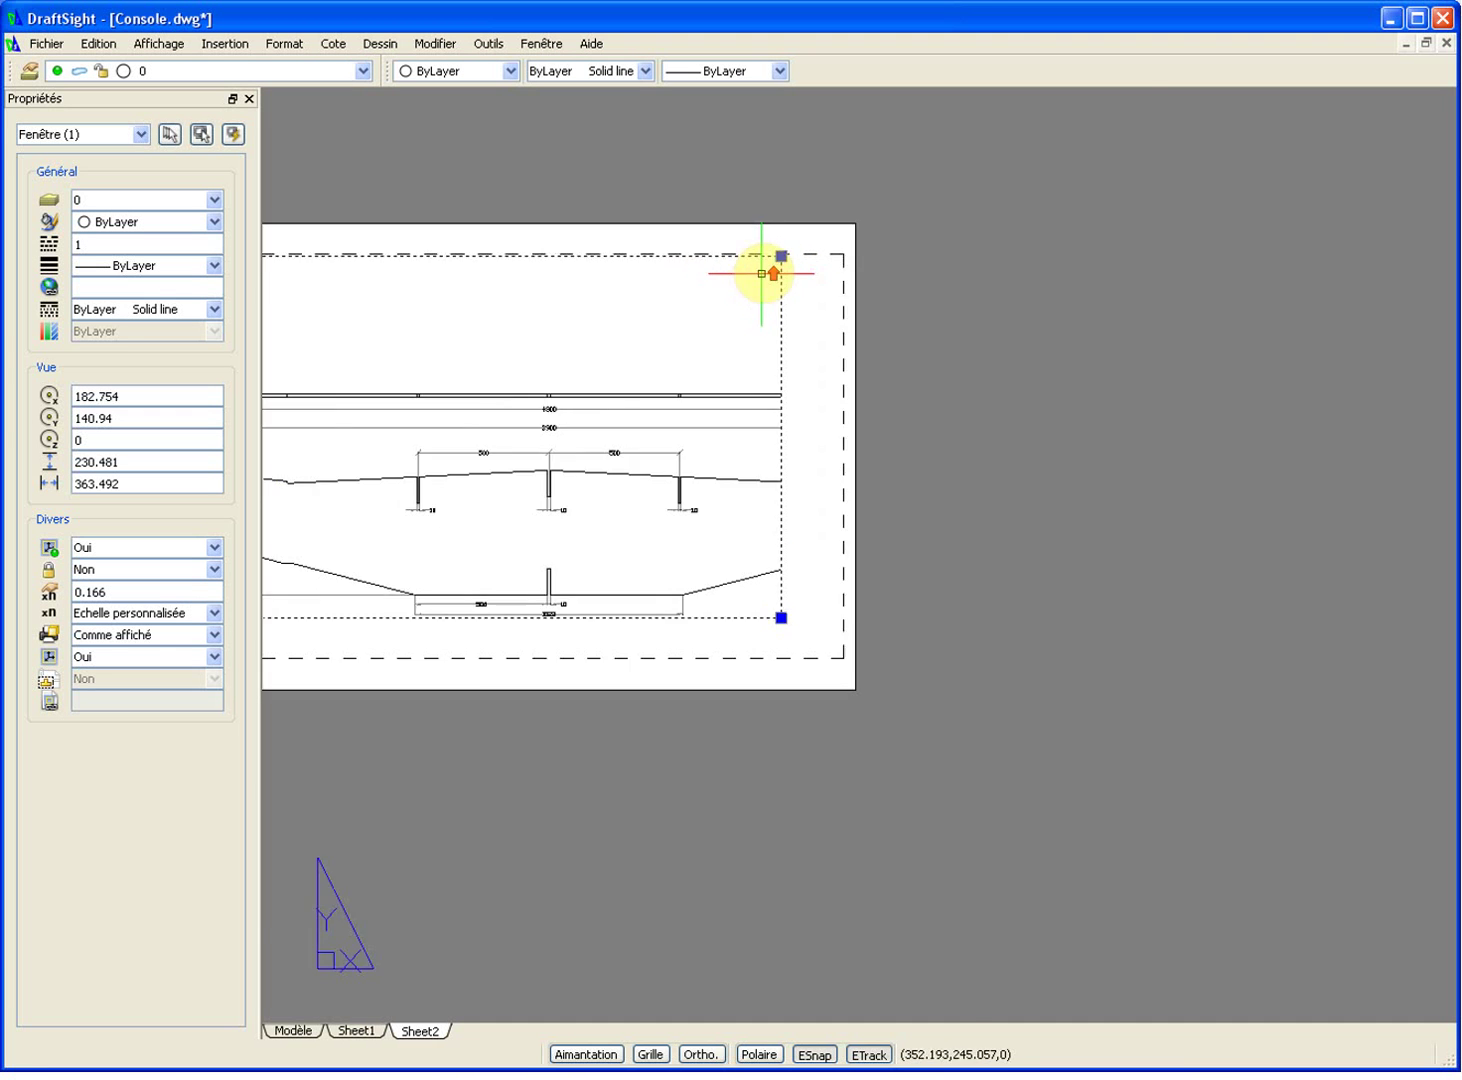
{"action": "middle_click_drag", "start_coordinate": [805, 235], "coordinate": [692, 394]}
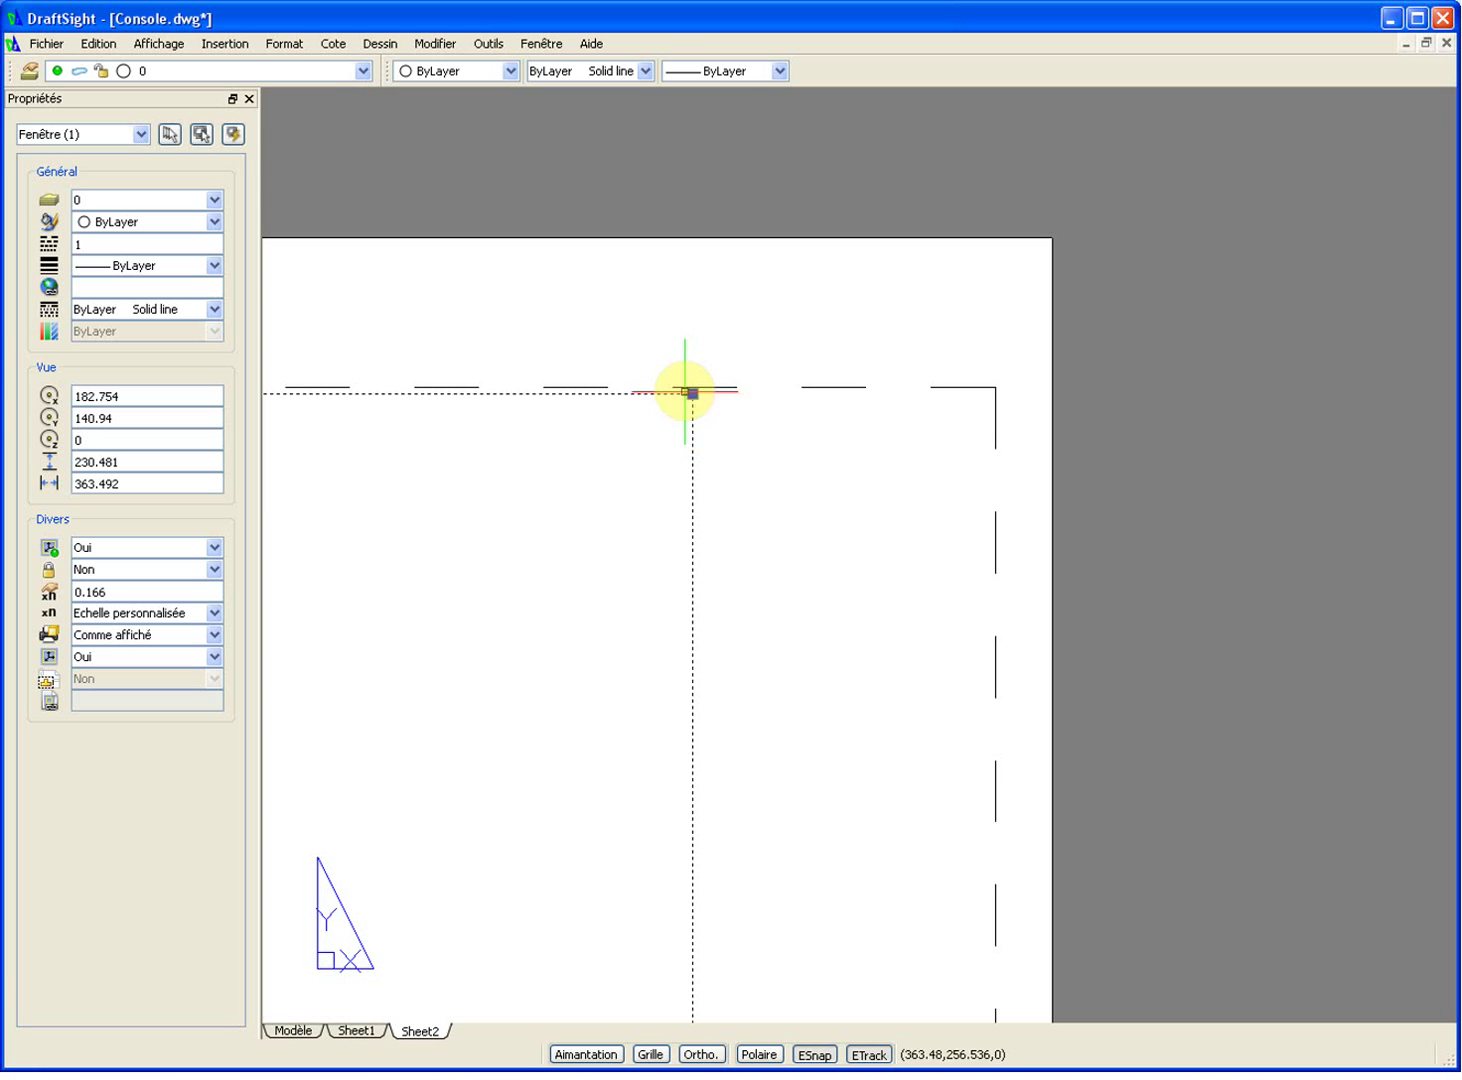
{"action": "left_click", "coordinate": [692, 392]}
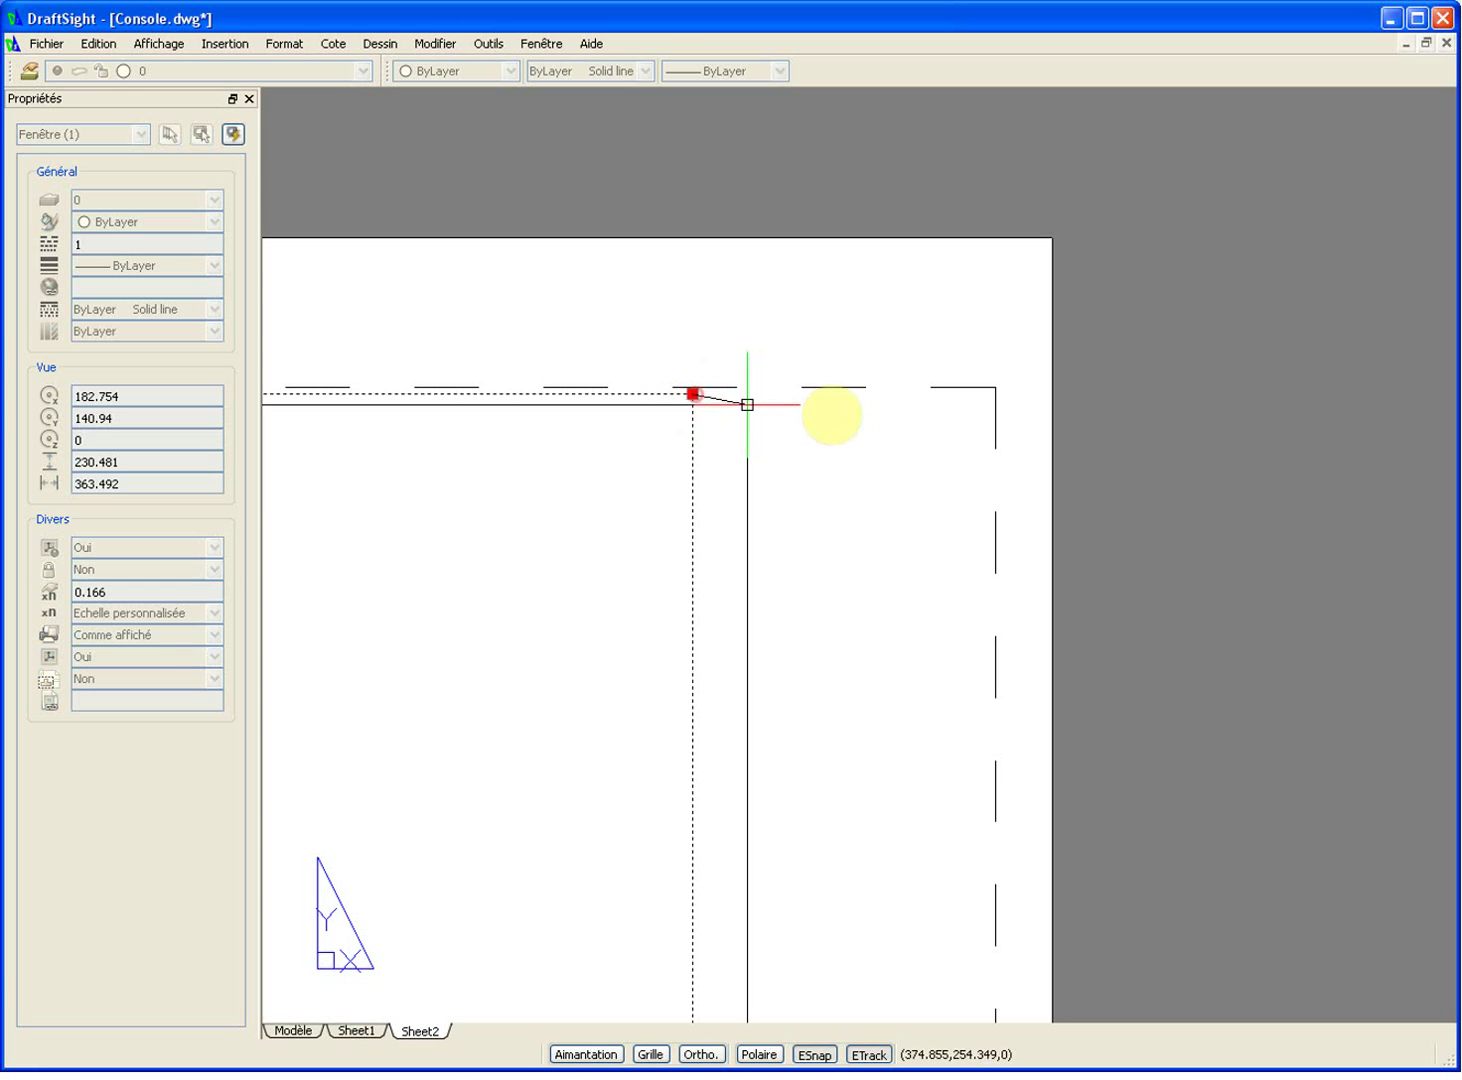
{"action": "left_click", "coordinate": [983, 398]}
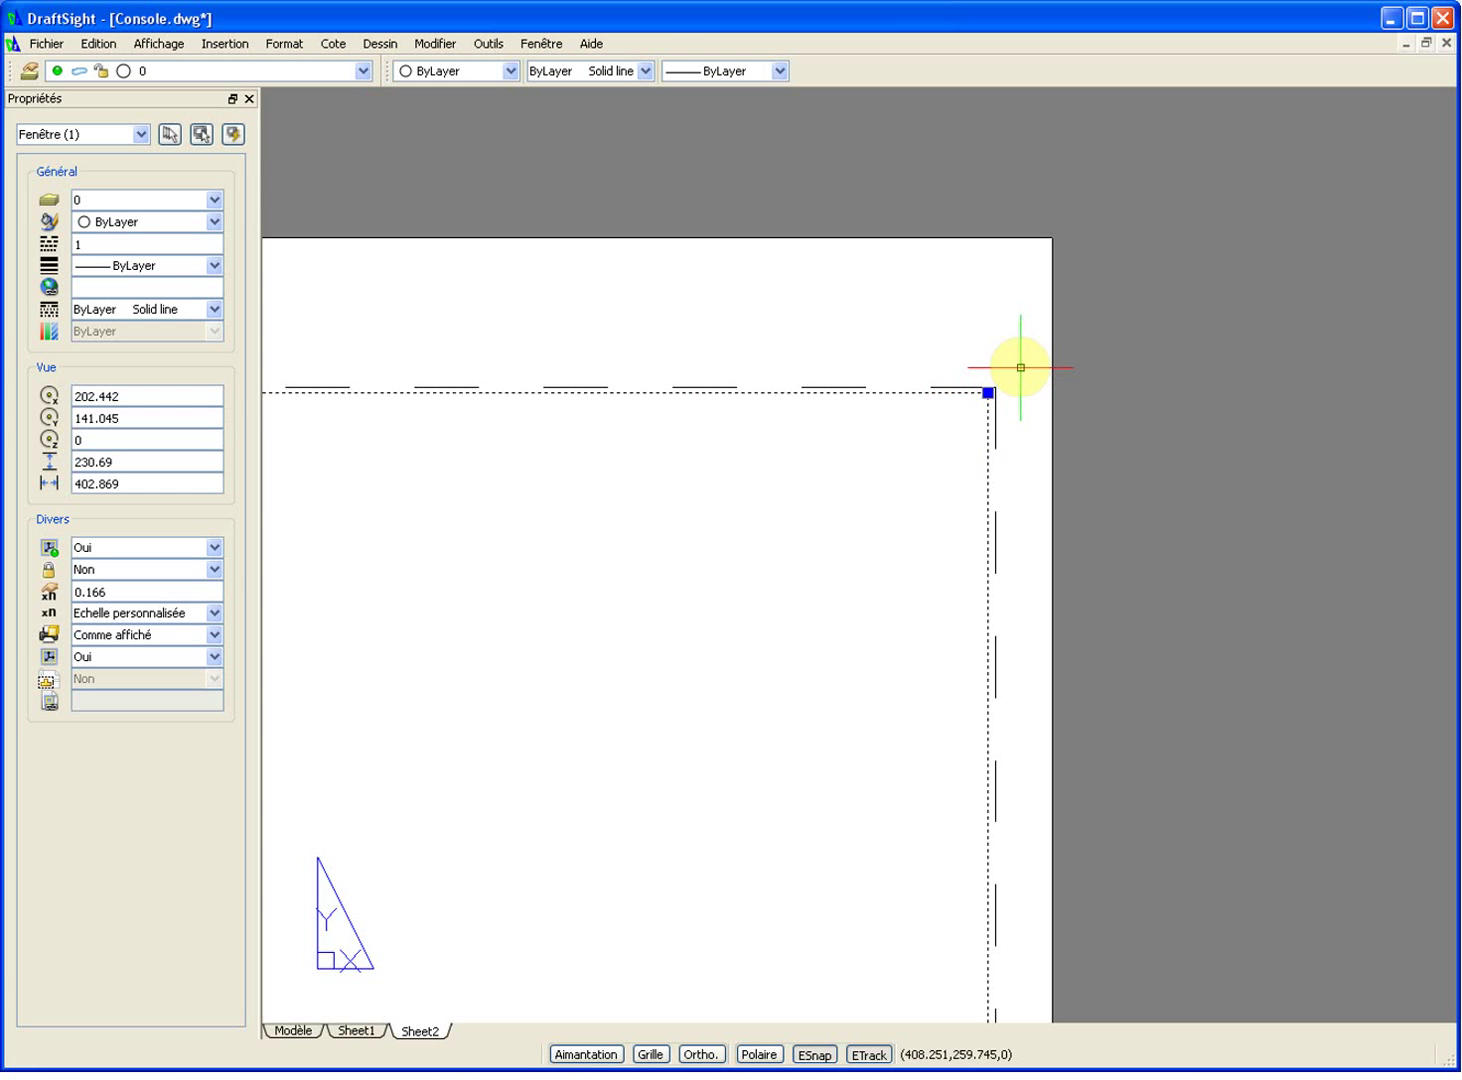
Step: Examine how the viewport's edges and lower-left corner line up with the sheet's printable margins
{"action": "scroll", "coordinate": [1020, 367], "scroll_direction": "down", "scroll_amount": 4}
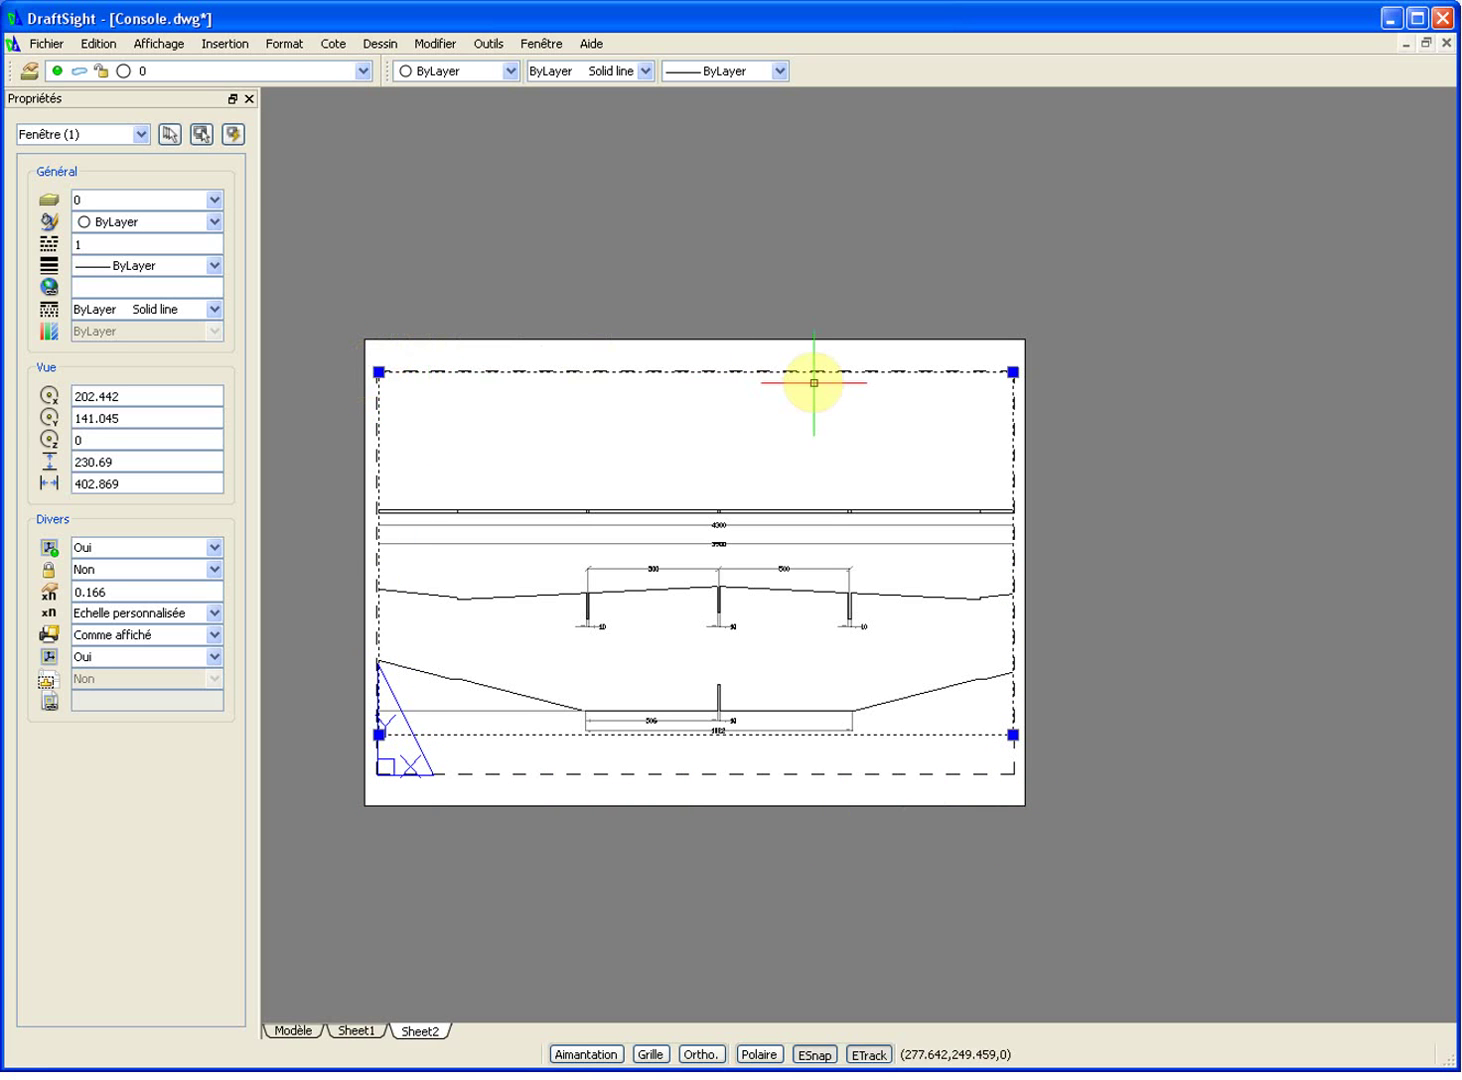
{"action": "scroll", "coordinate": [975, 350], "scroll_direction": "up", "scroll_amount": 3}
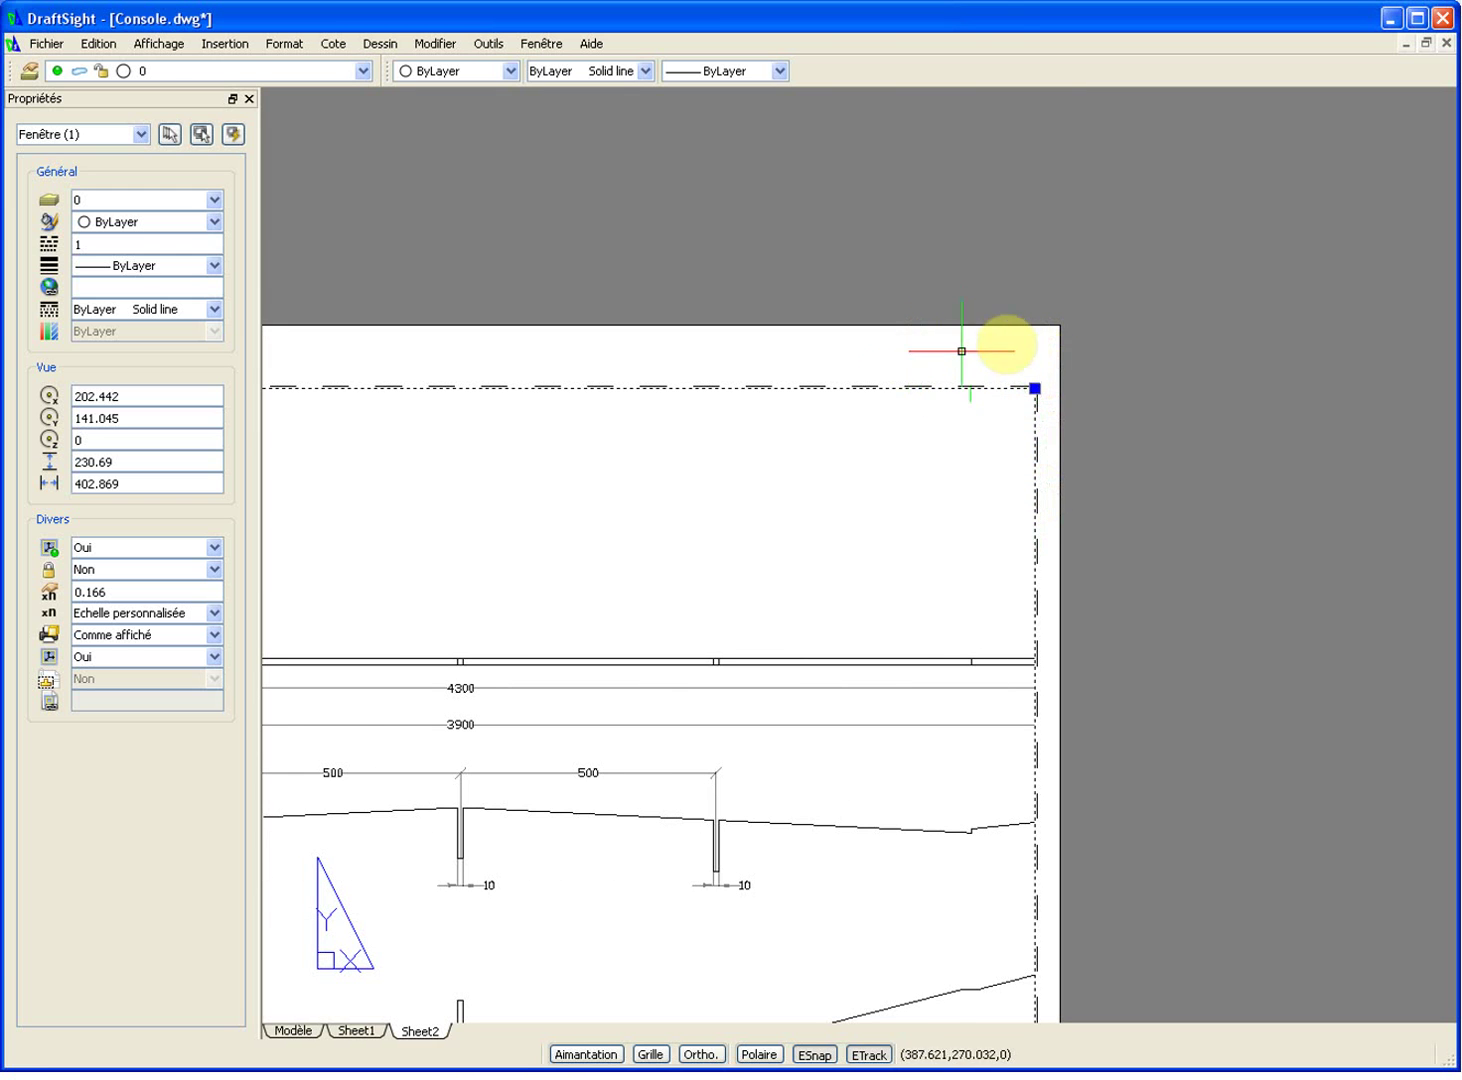
{"action": "scroll", "coordinate": [969, 345], "scroll_direction": "down", "scroll_amount": 1}
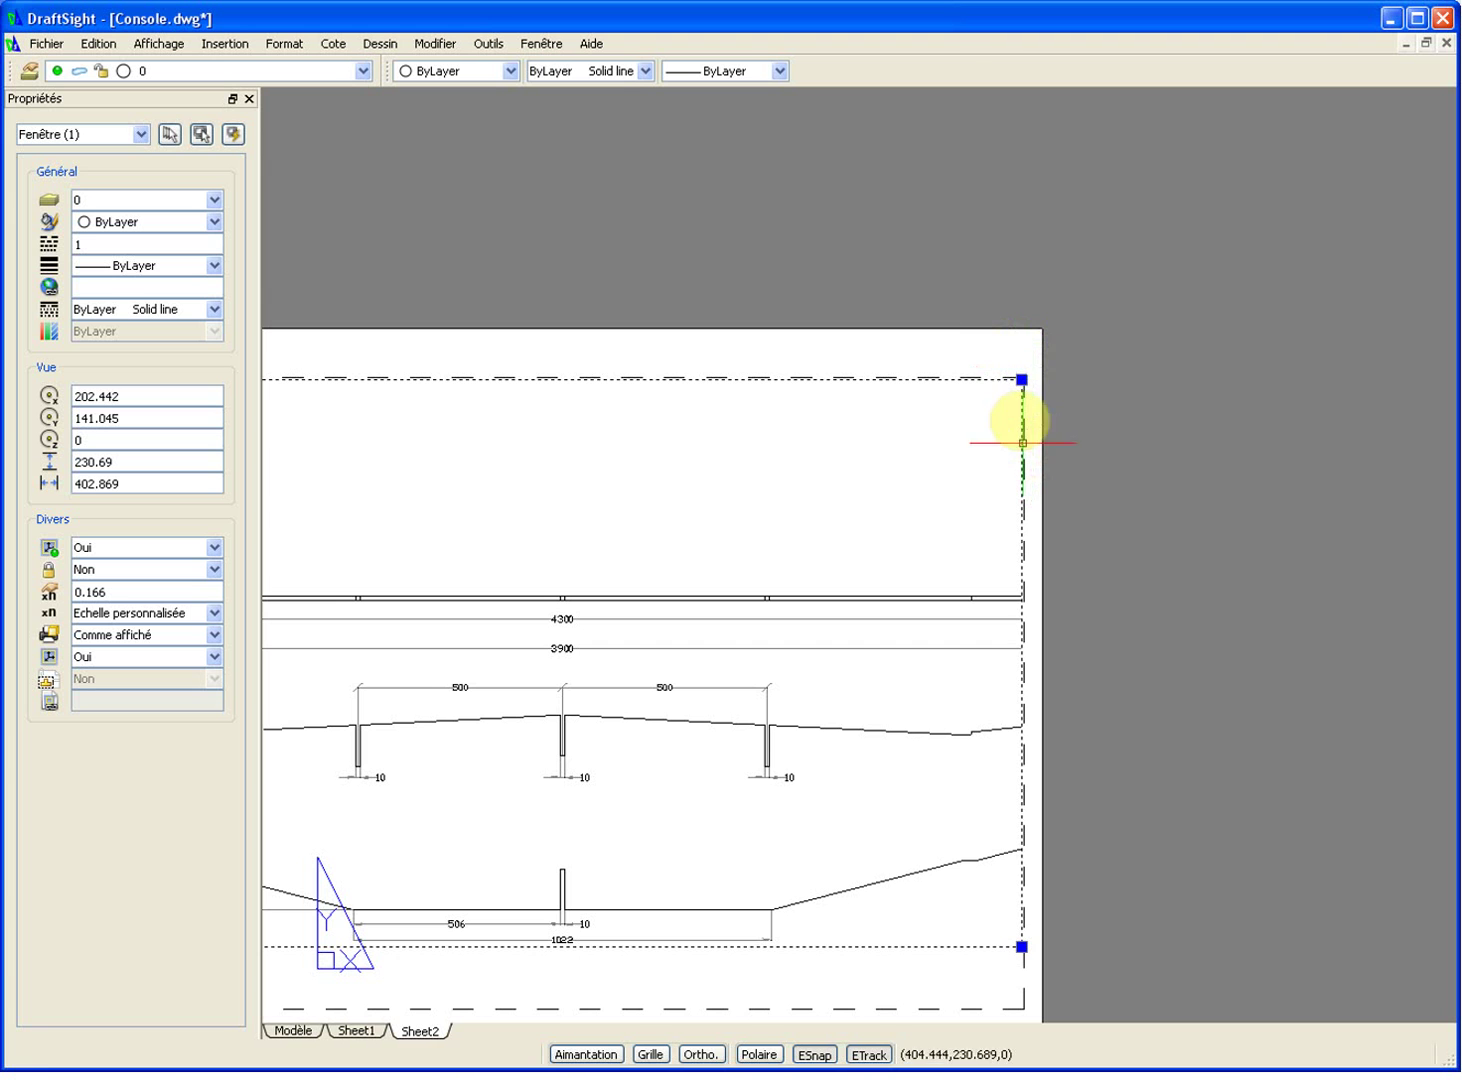
{"action": "scroll", "coordinate": [1034, 615], "scroll_direction": "down", "scroll_amount": 2}
{"action": "middle_click_drag", "start_coordinate": [1020, 615], "coordinate": [1073, 538]}
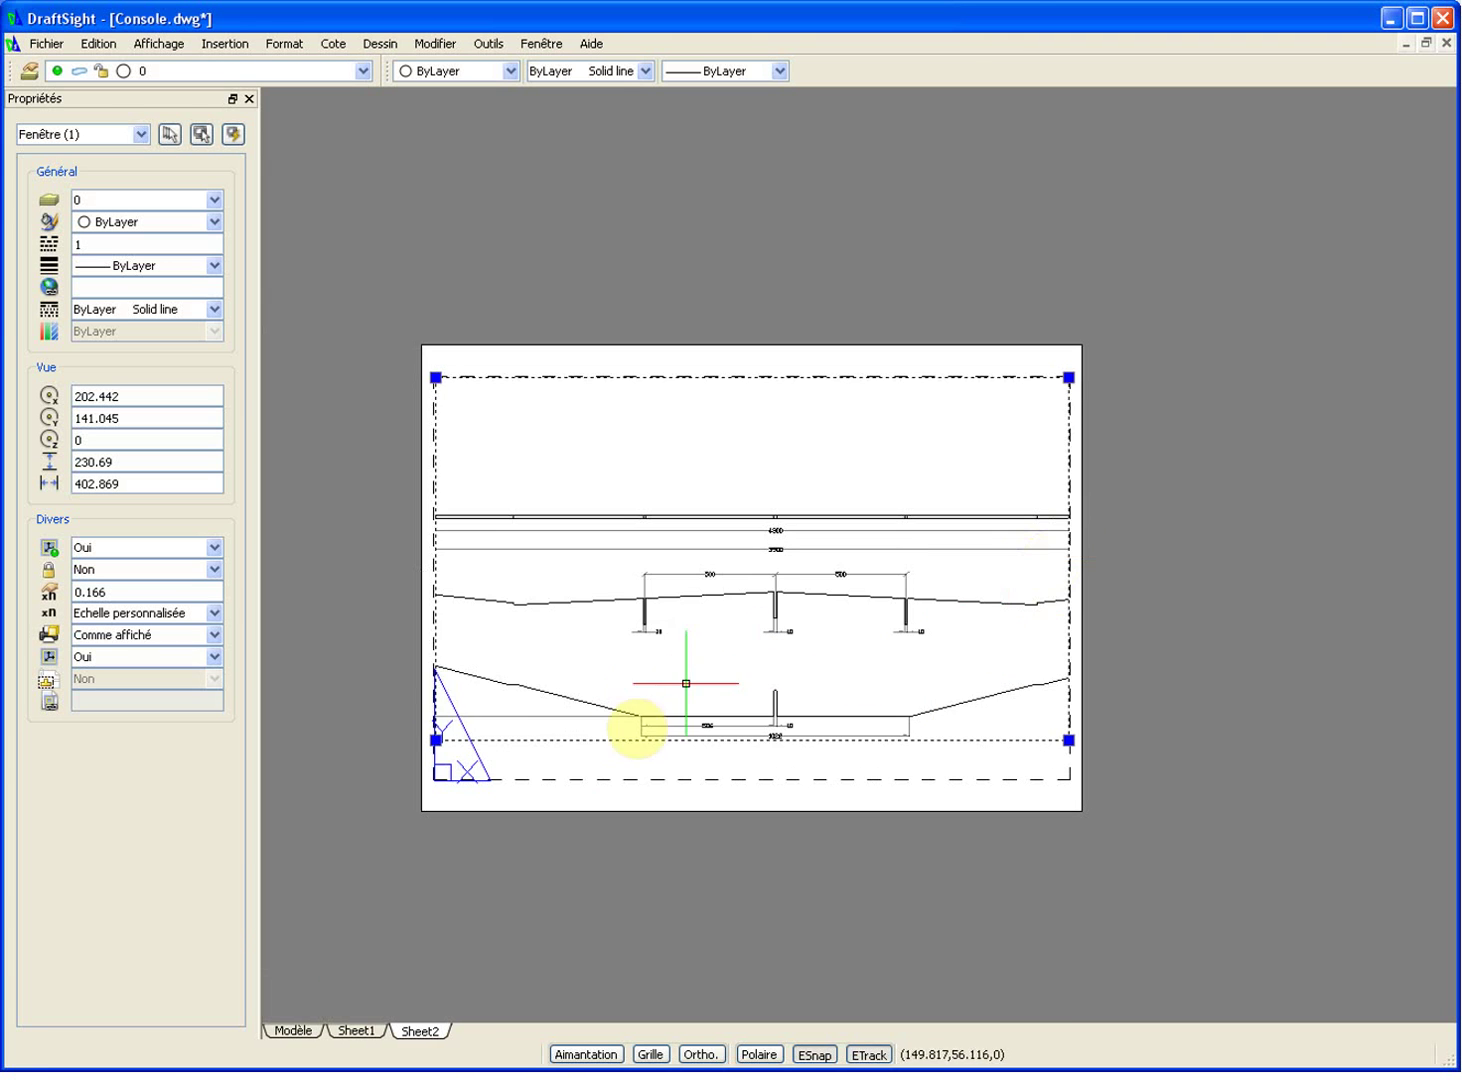
{"action": "scroll", "coordinate": [448, 728], "scroll_direction": "up", "scroll_amount": 7}
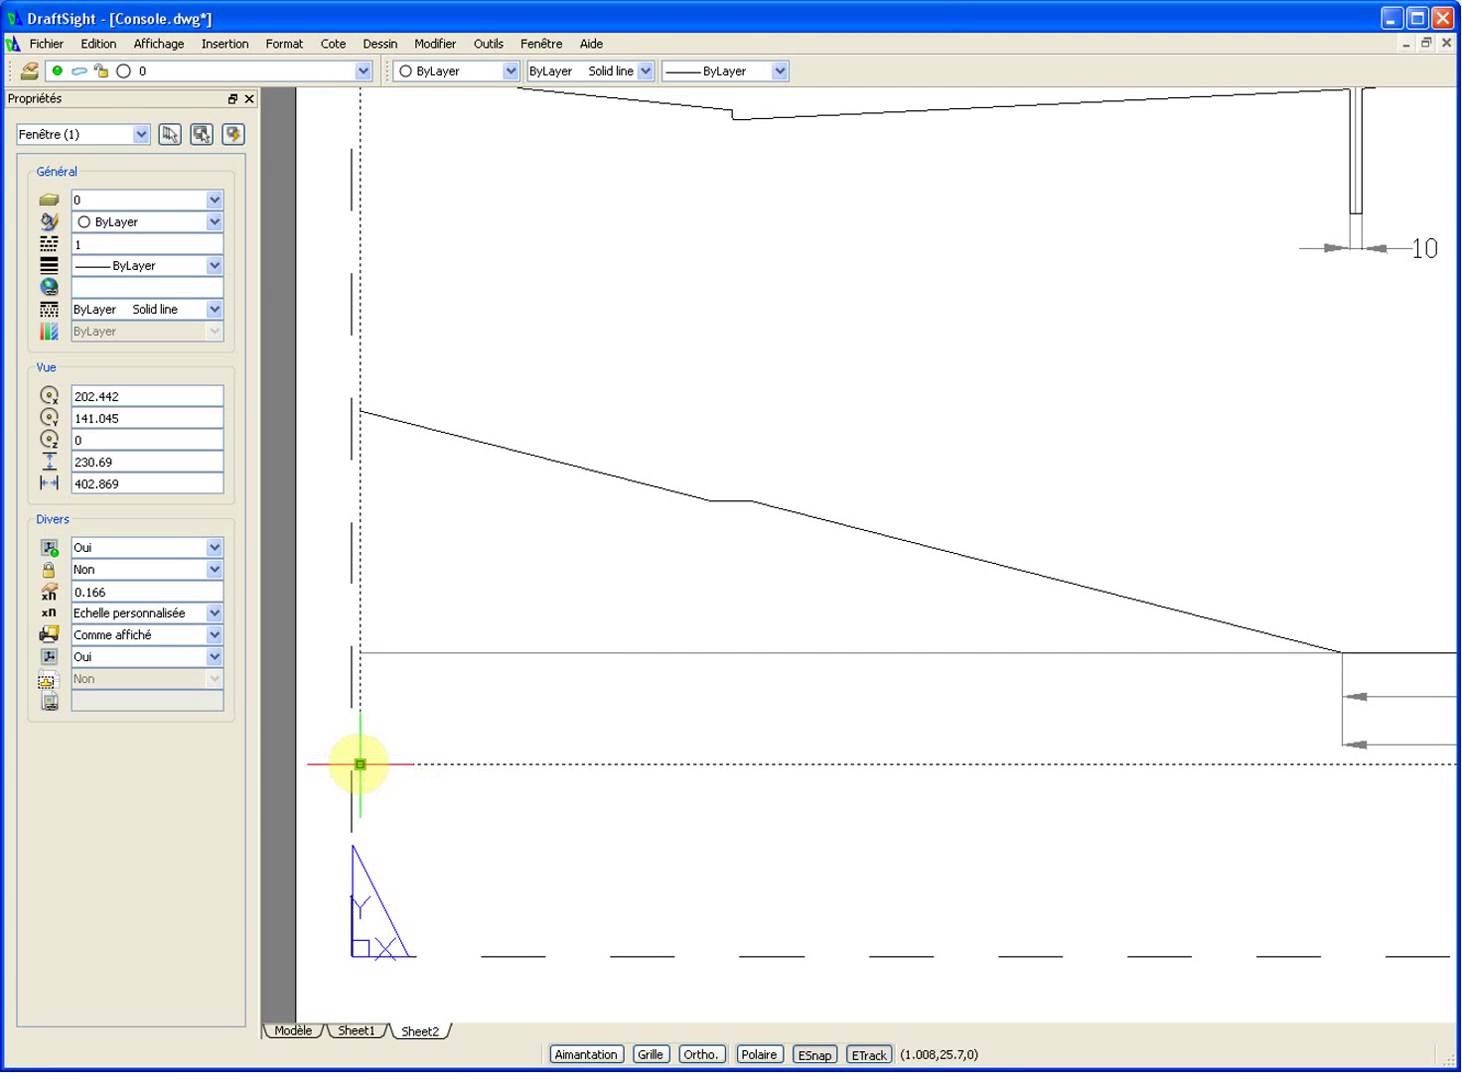
{"action": "scroll", "coordinate": [772, 537], "scroll_direction": "down", "scroll_amount": 4}
{"action": "middle_click_drag", "start_coordinate": [858, 532], "coordinate": [633, 607]}
{"action": "scroll", "coordinate": [919, 468], "scroll_direction": "down", "scroll_amount": 1}
{"action": "middle_click_drag", "start_coordinate": [920, 468], "coordinate": [737, 501]}
Step: Activate the viewport, fit a zoom window around the dimensioned console views inside it, and return to the sheet
{"action": "double_click", "coordinate": [803, 455]}
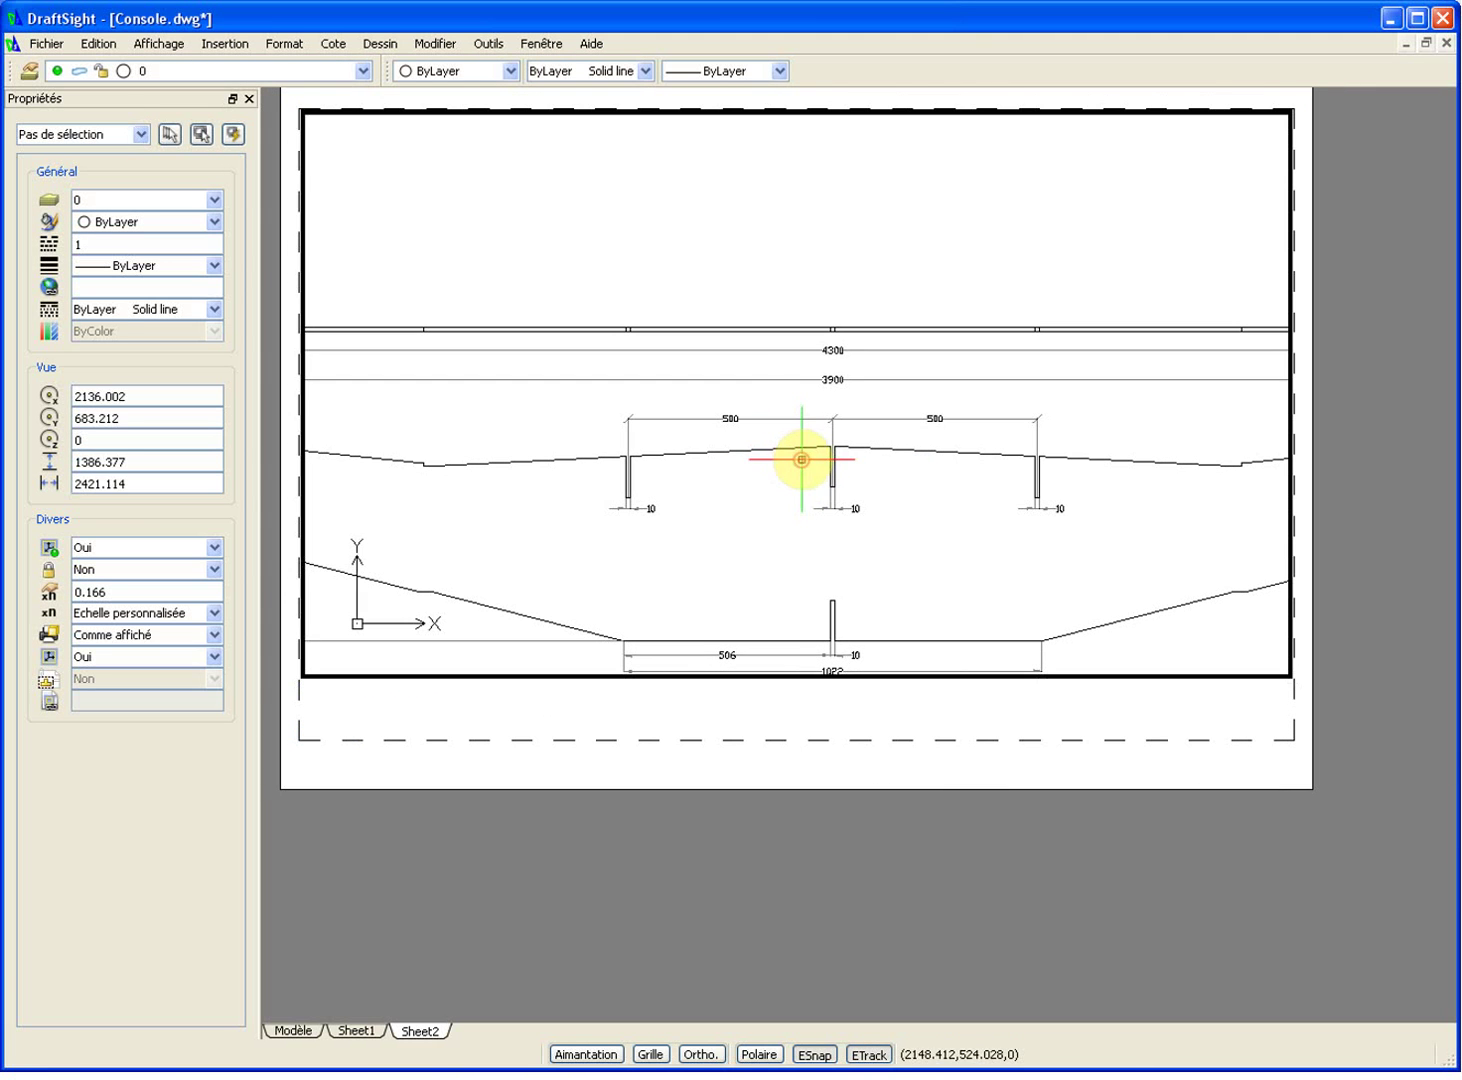
{"action": "scroll", "coordinate": [792, 455], "scroll_direction": "down", "scroll_amount": 3}
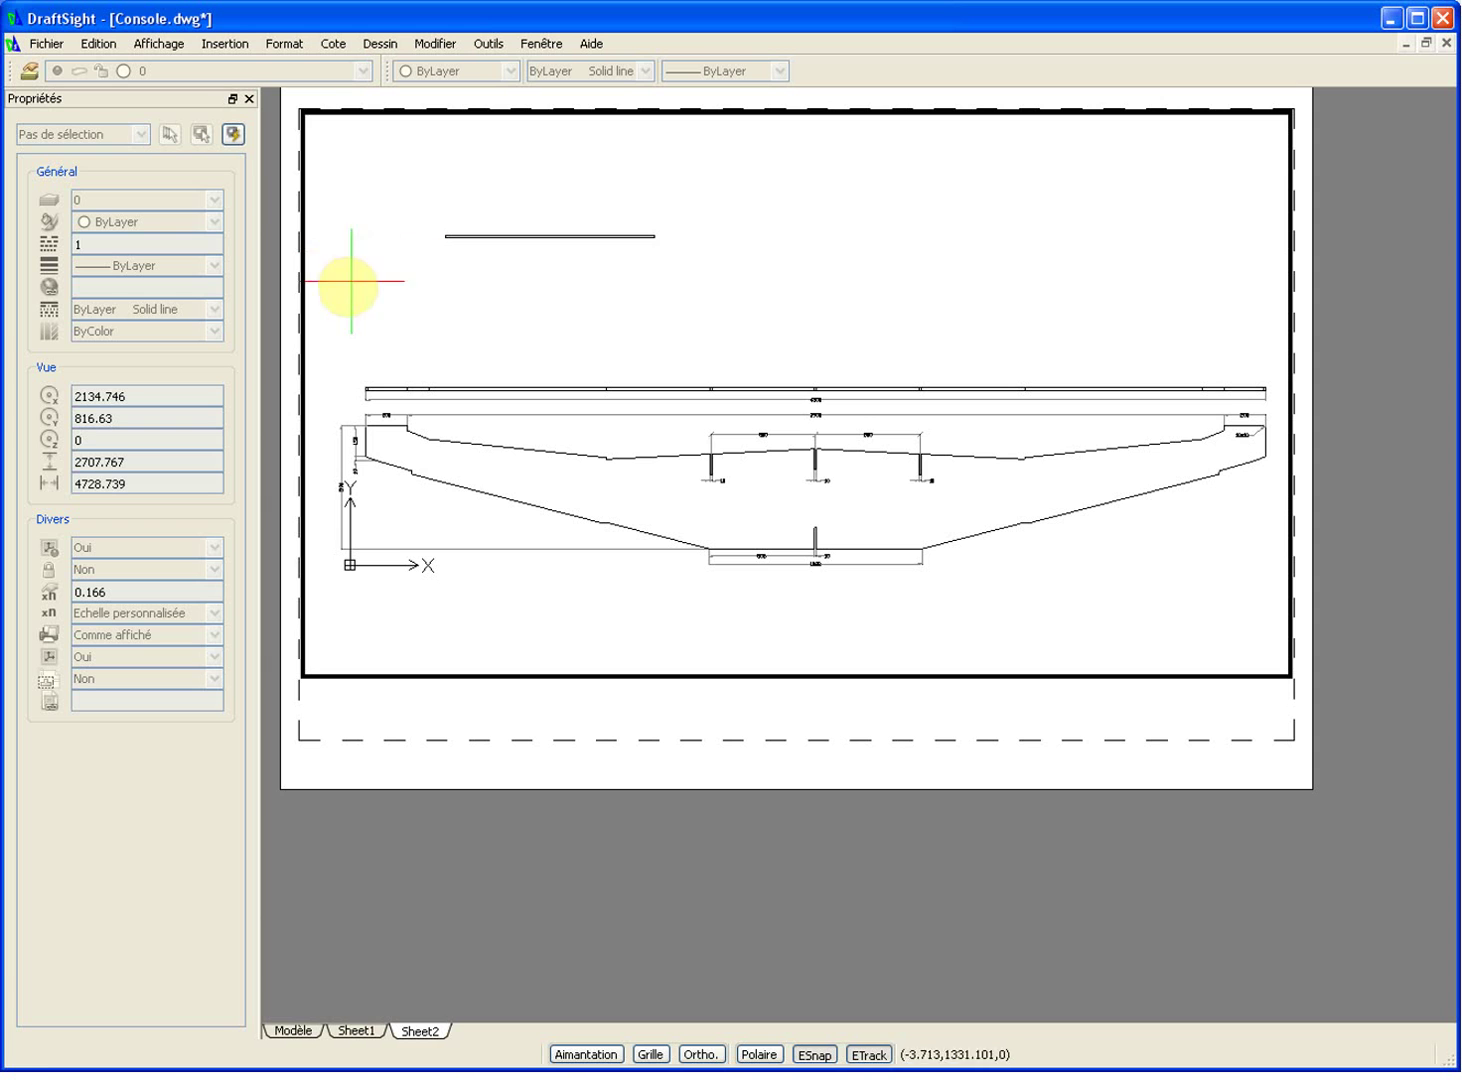
{"action": "left_click", "coordinate": [327, 327]}
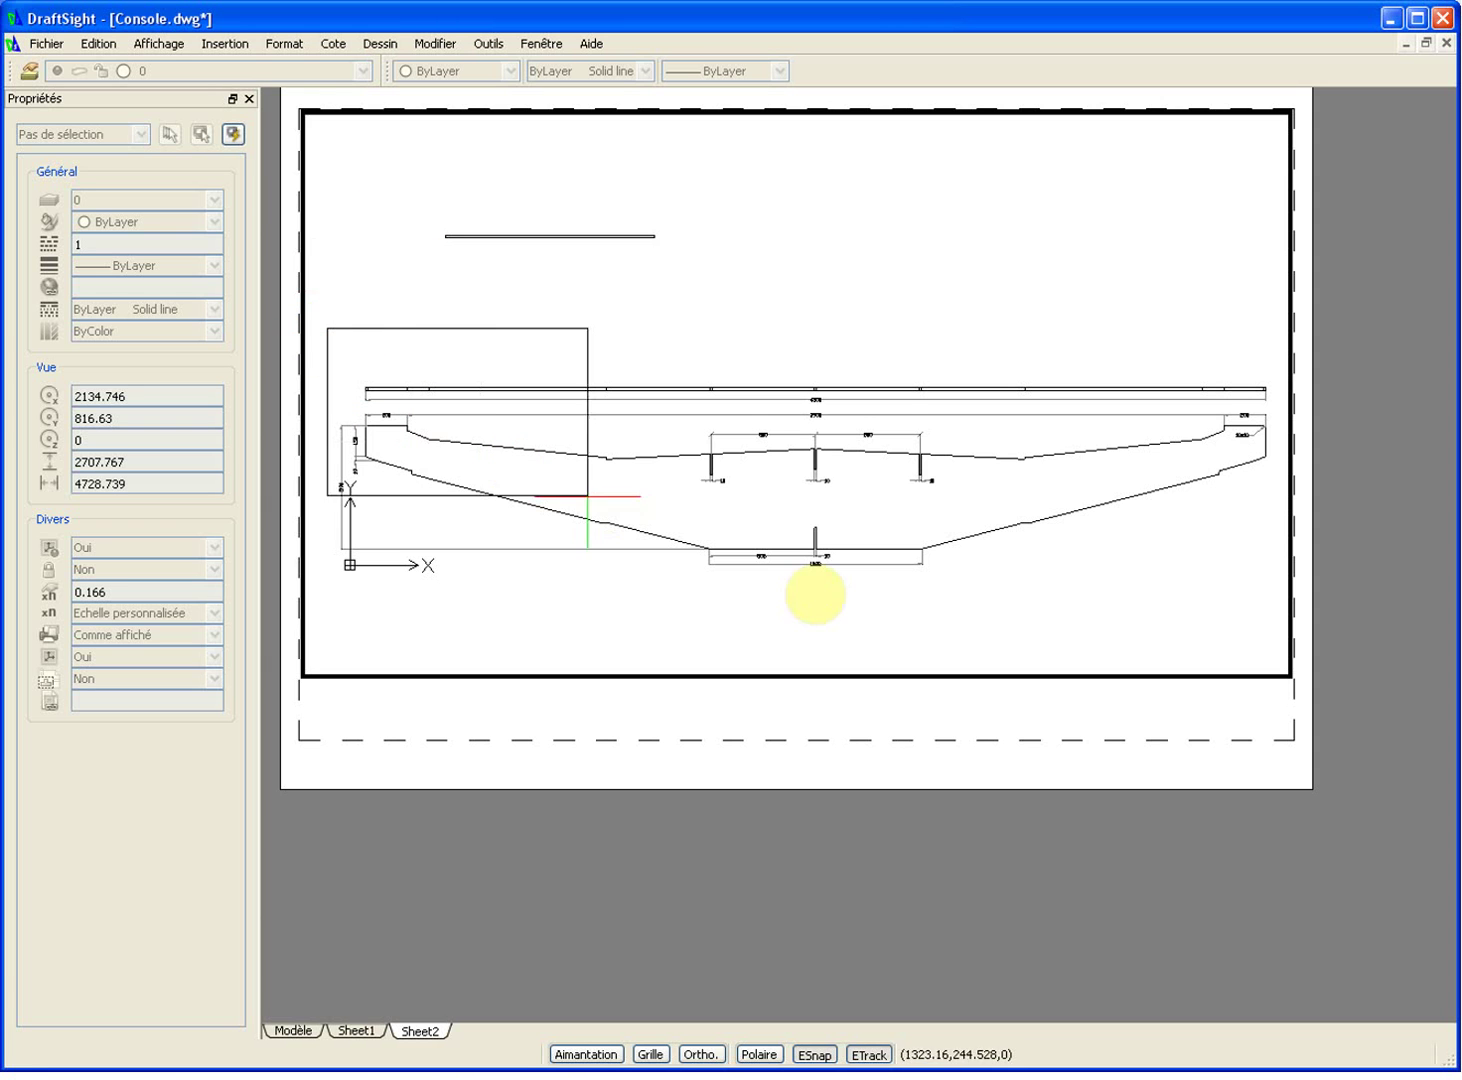
{"action": "left_click", "coordinate": [1273, 629]}
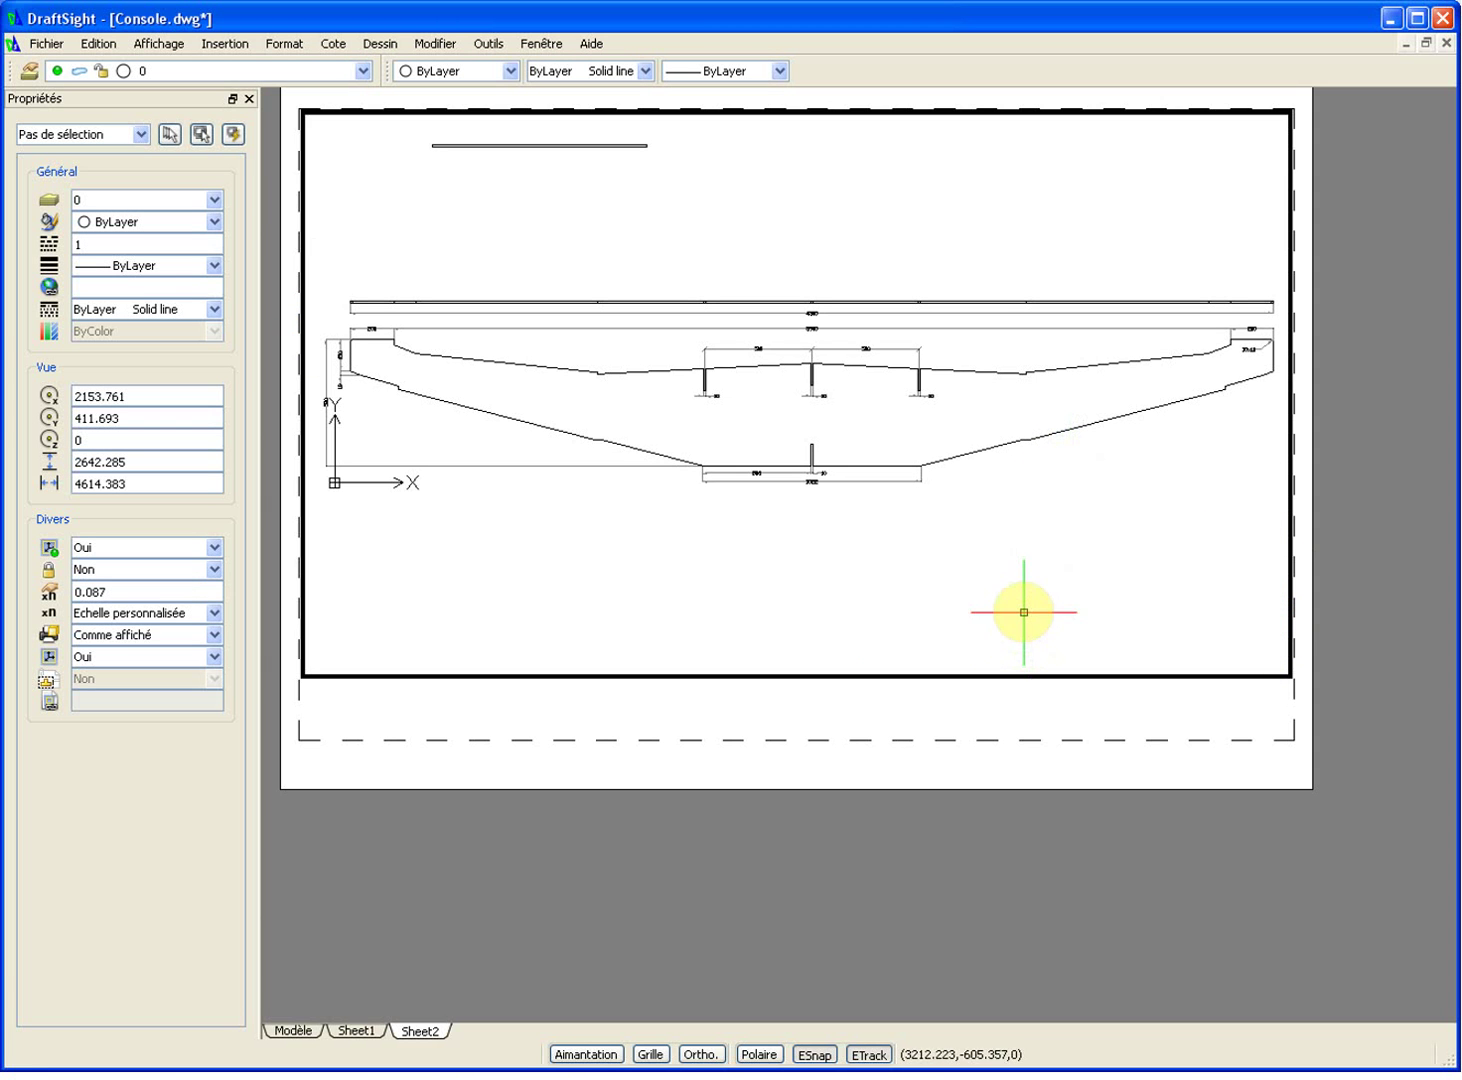
{"action": "double_click", "coordinate": [972, 710]}
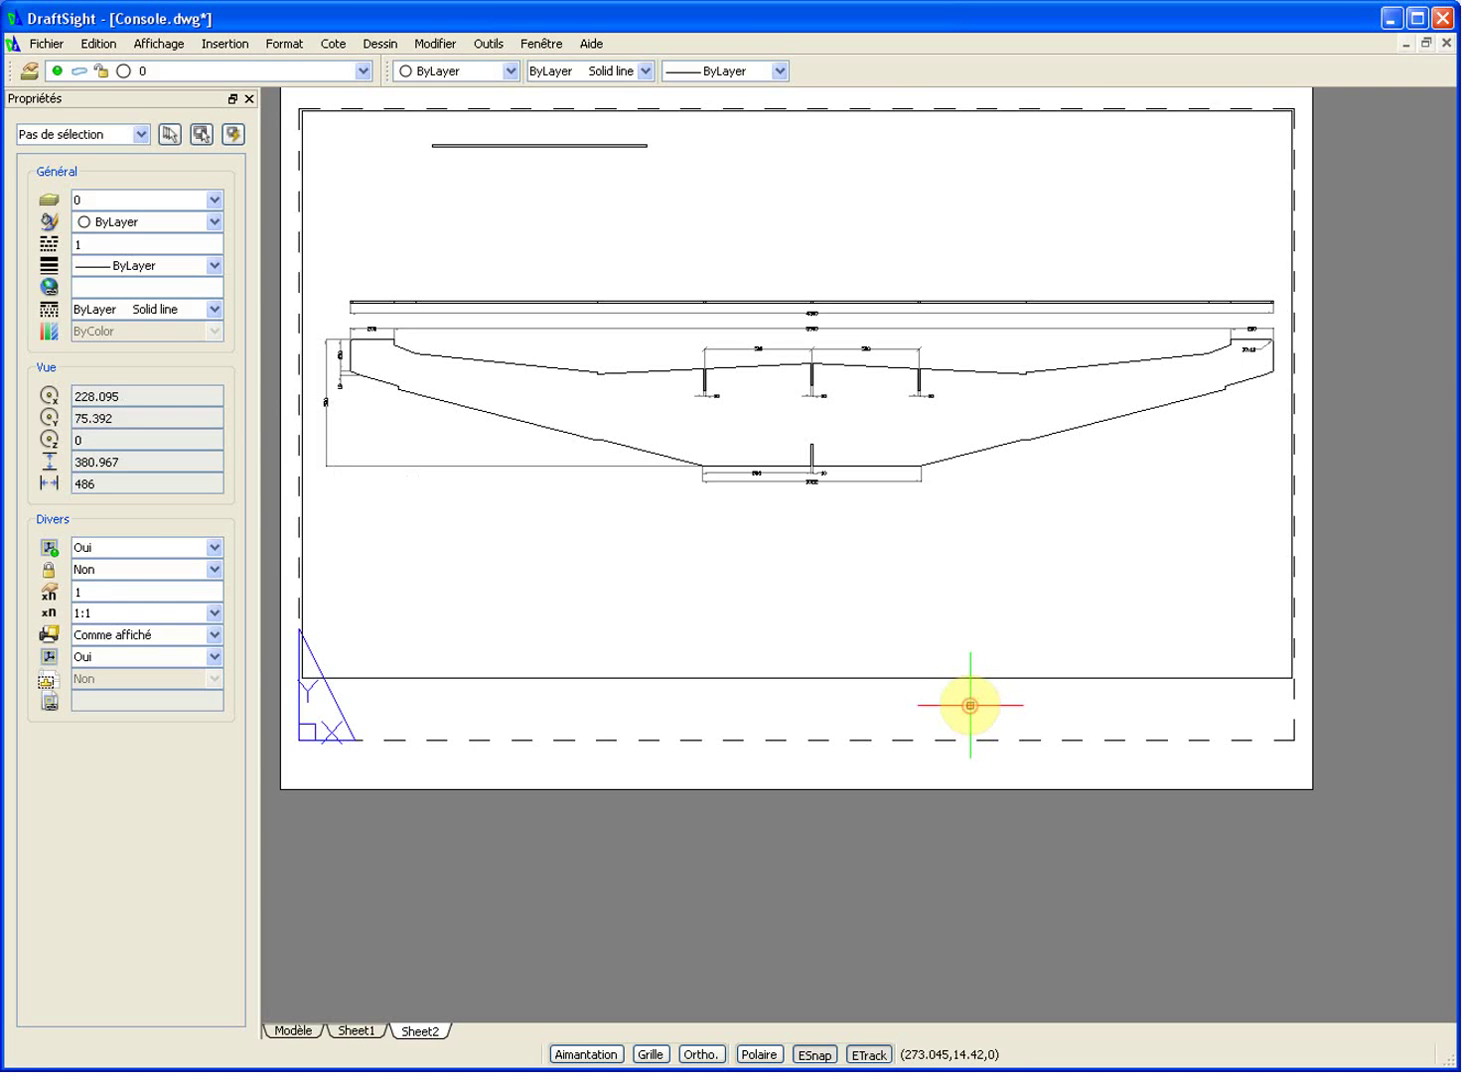
Step: Set the viewport's custom scale to 0.1
{"action": "left_click", "coordinate": [964, 678]}
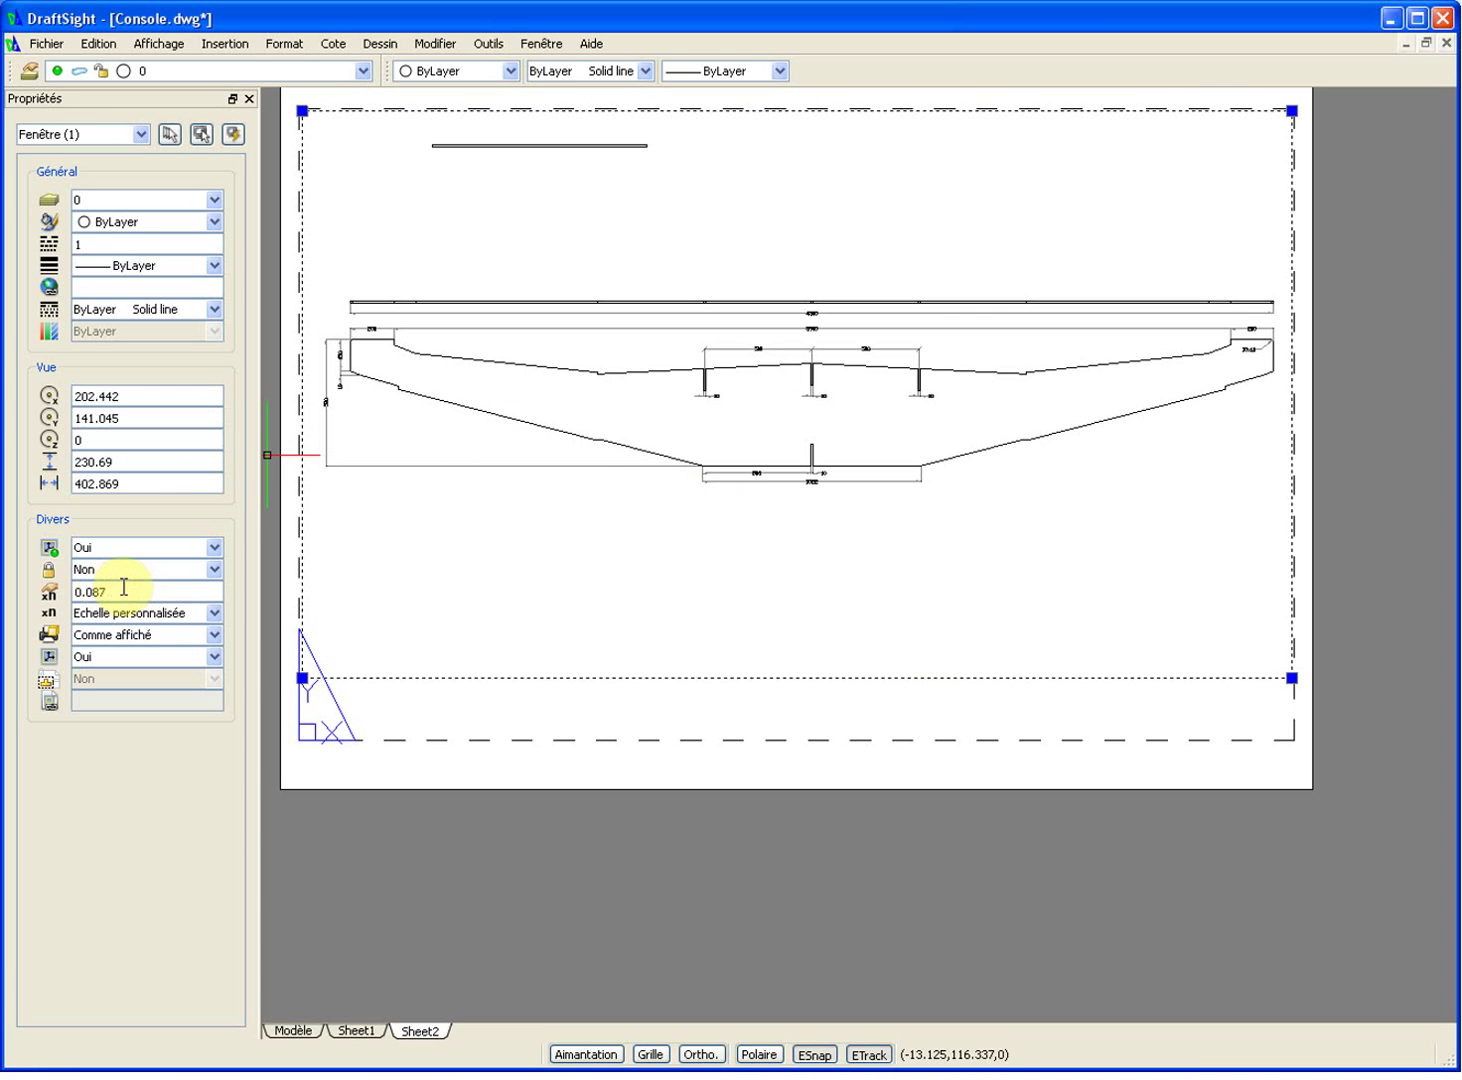
{"action": "left_click_drag", "start_coordinate": [118, 588], "coordinate": [91, 587]}
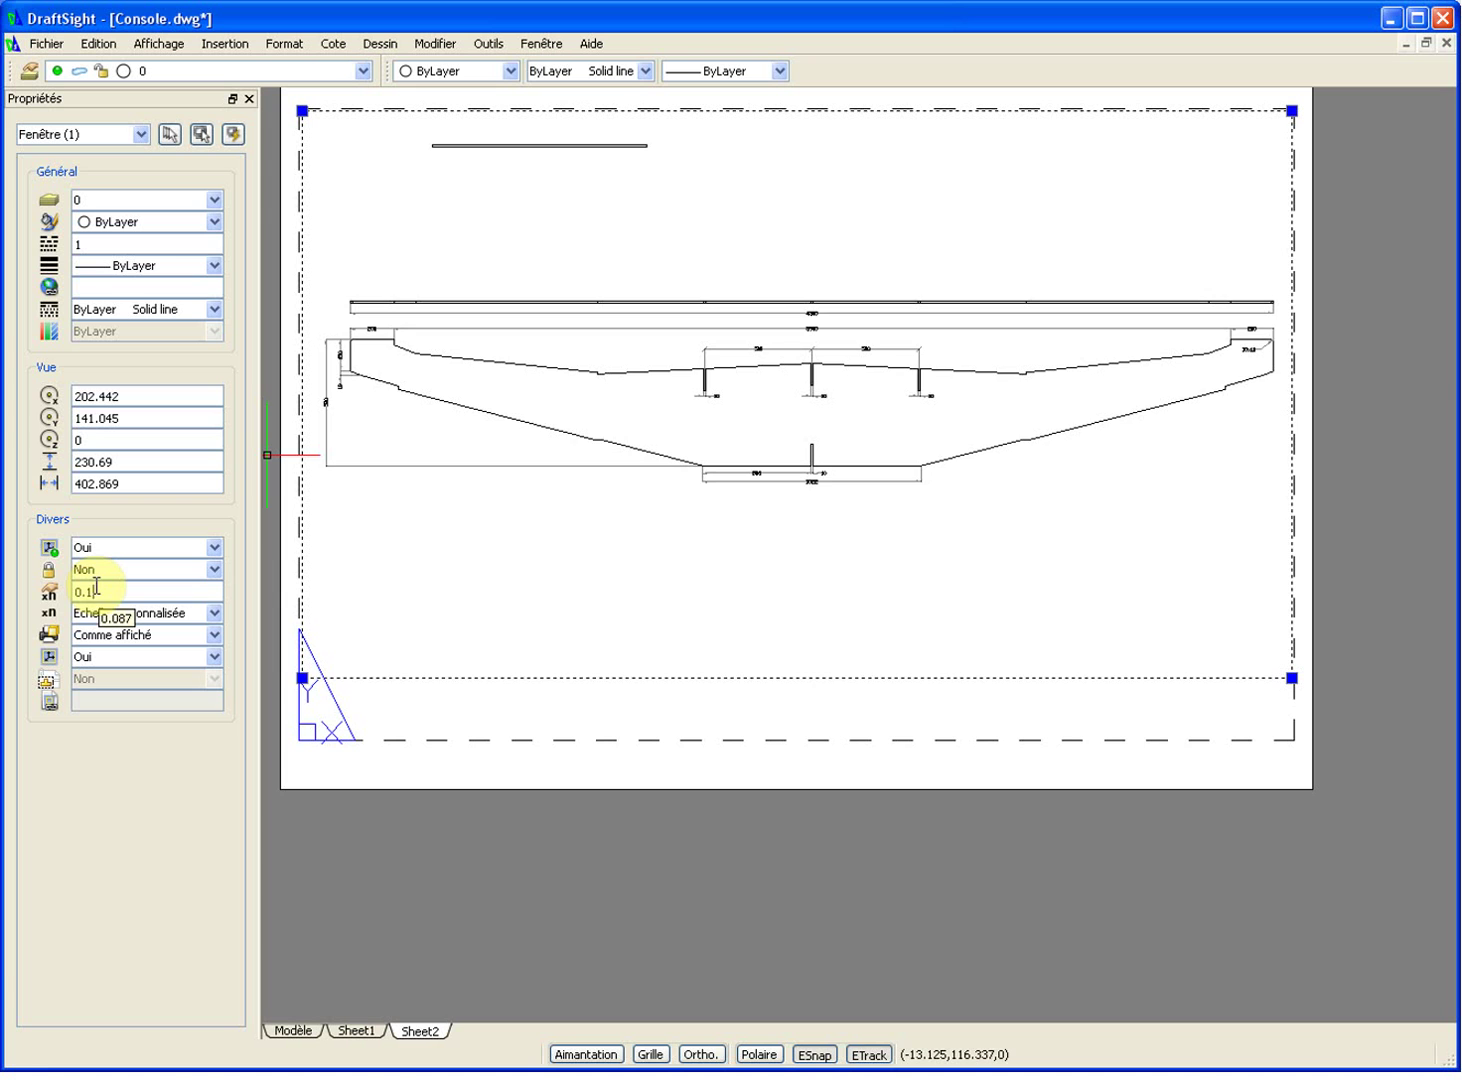
{"action": "key", "text": "Return"}
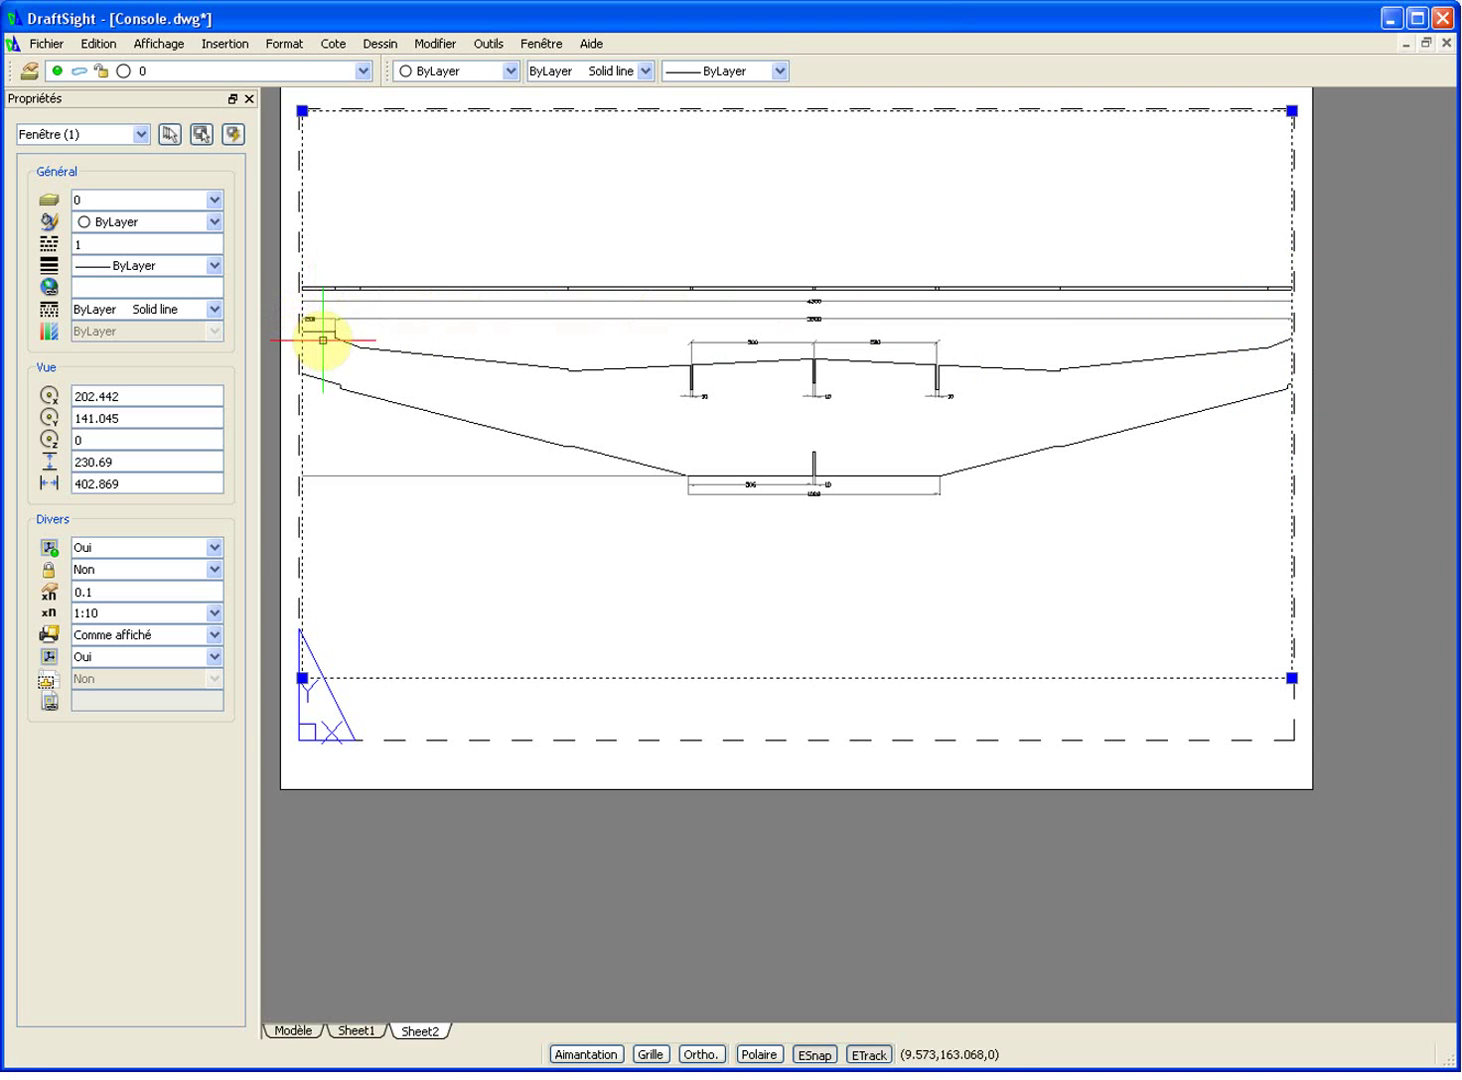
Step: Review the standard scales available for the viewport
{"action": "left_click", "coordinate": [213, 614]}
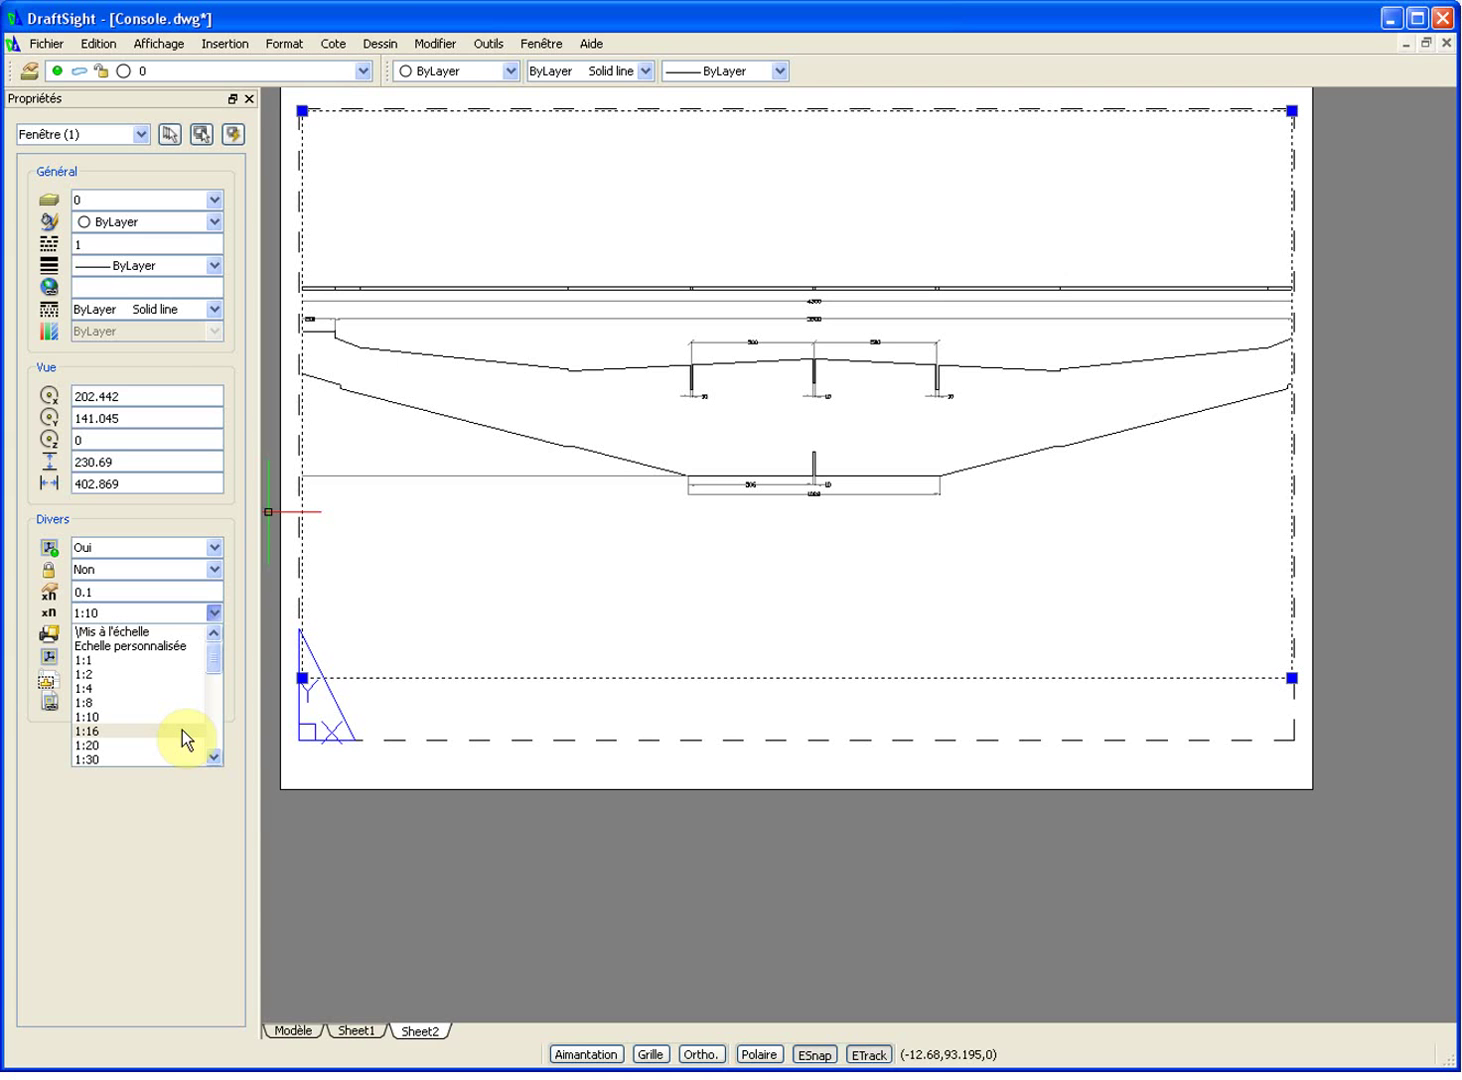
{"action": "scroll", "coordinate": [185, 737], "scroll_direction": "down", "scroll_amount": 2}
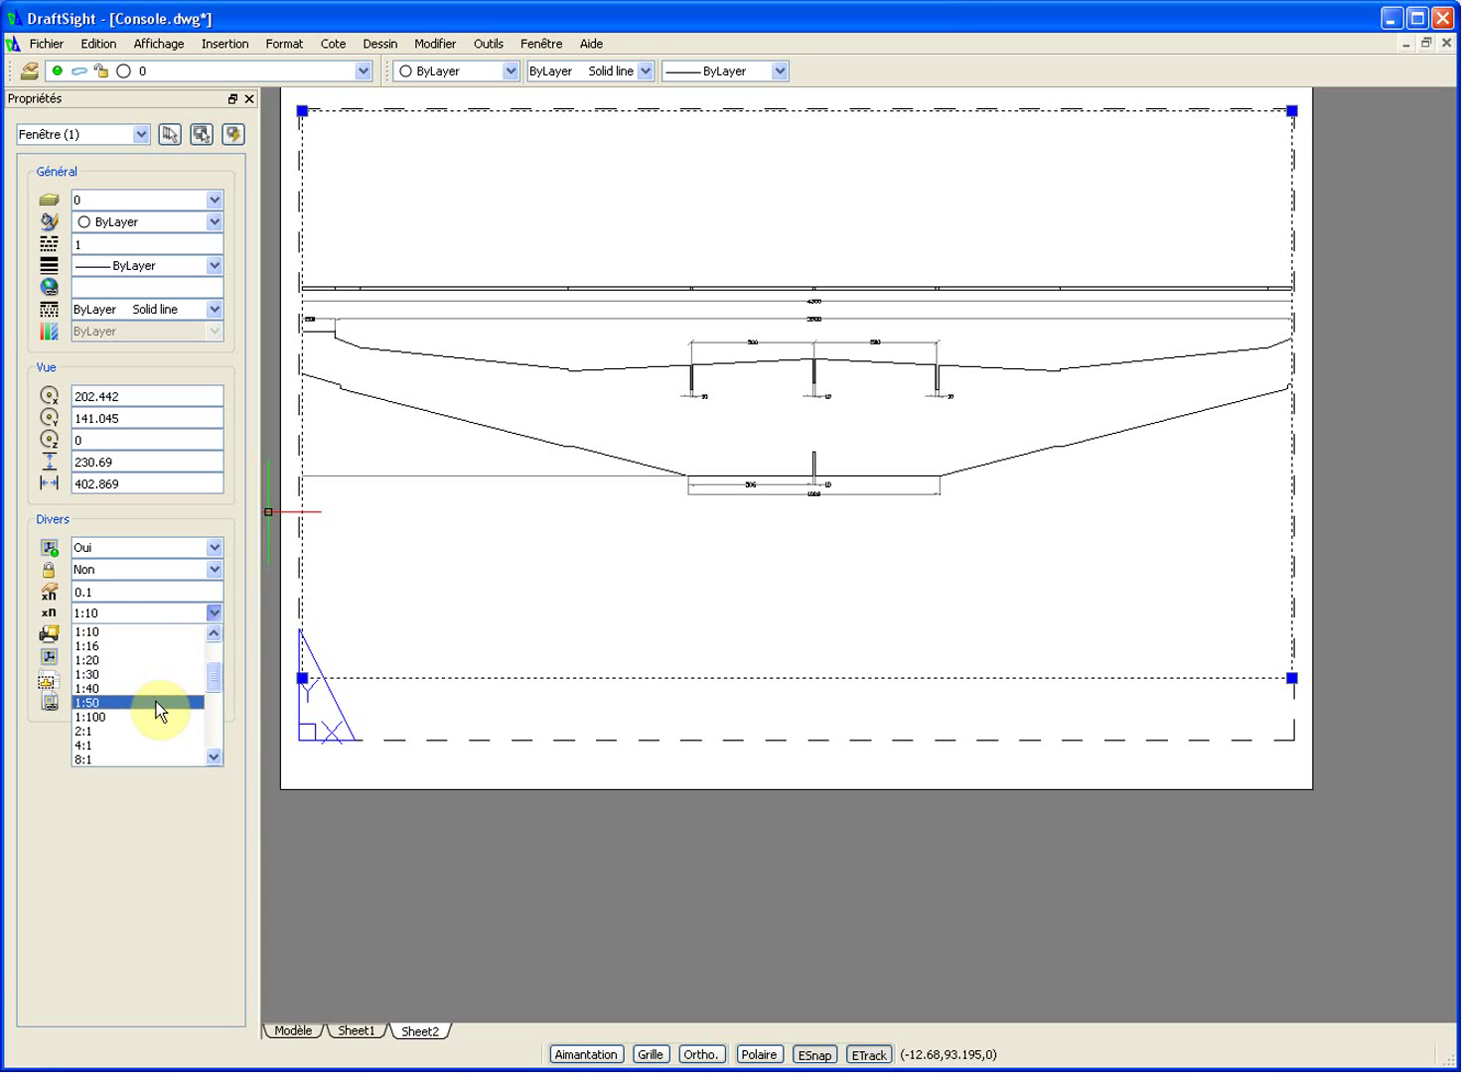
{"action": "scroll", "coordinate": [153, 647], "scroll_direction": "up", "scroll_amount": 2}
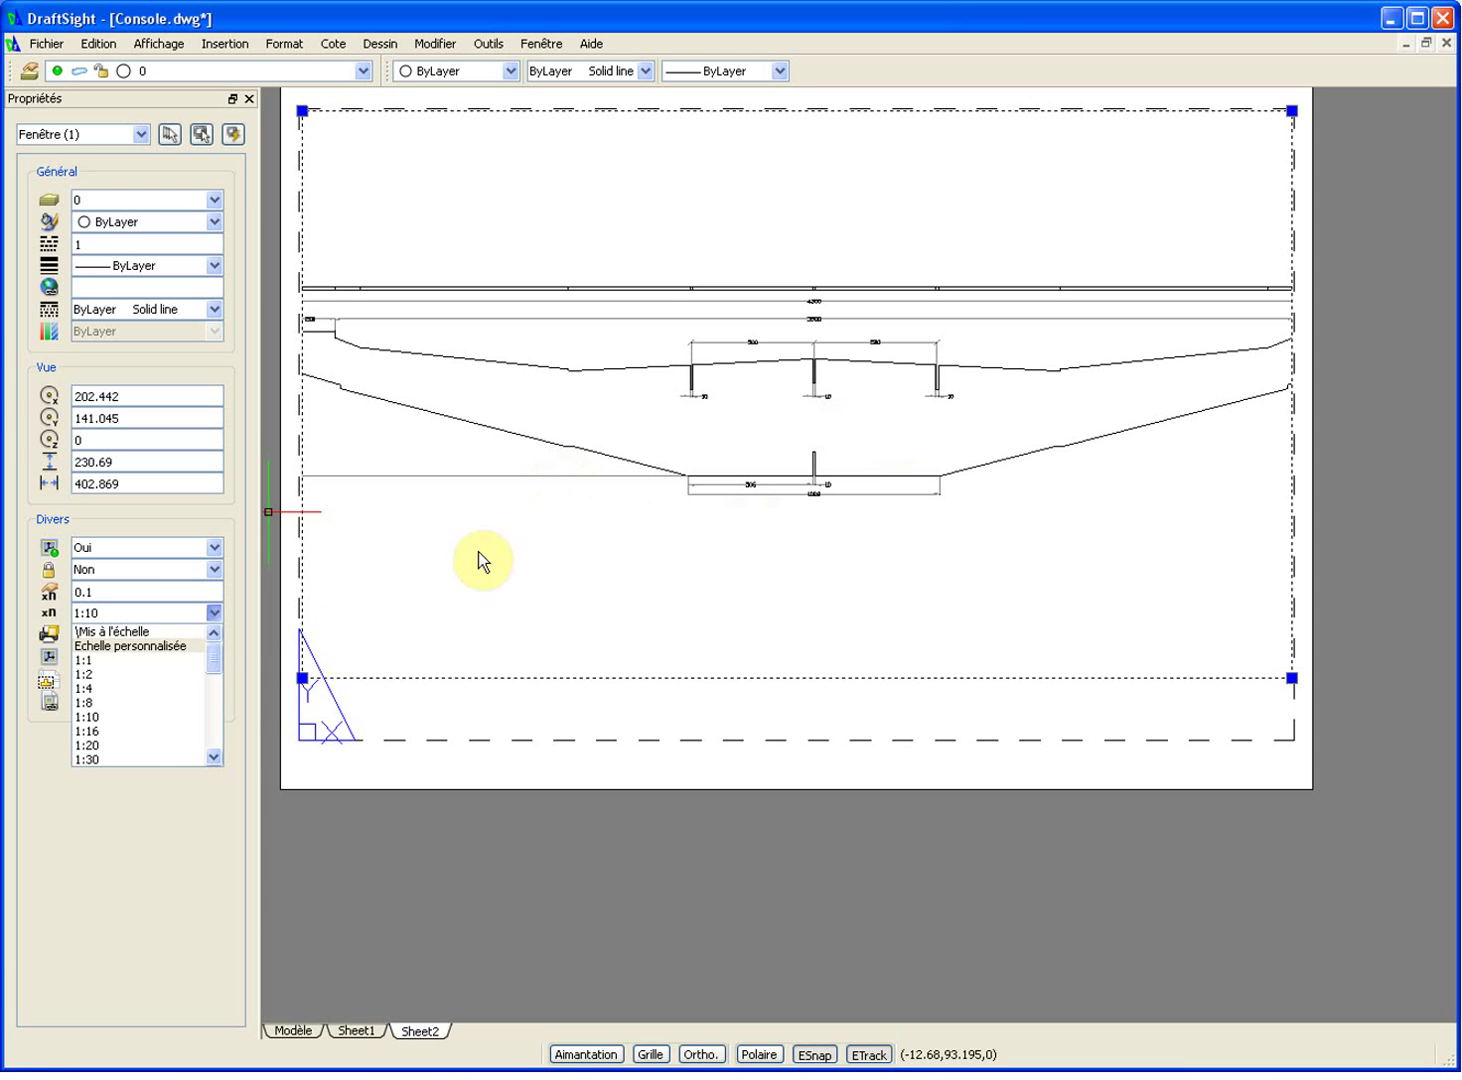
Step: Set the viewport's standard scale to 1:20
{"action": "left_click", "coordinate": [128, 745]}
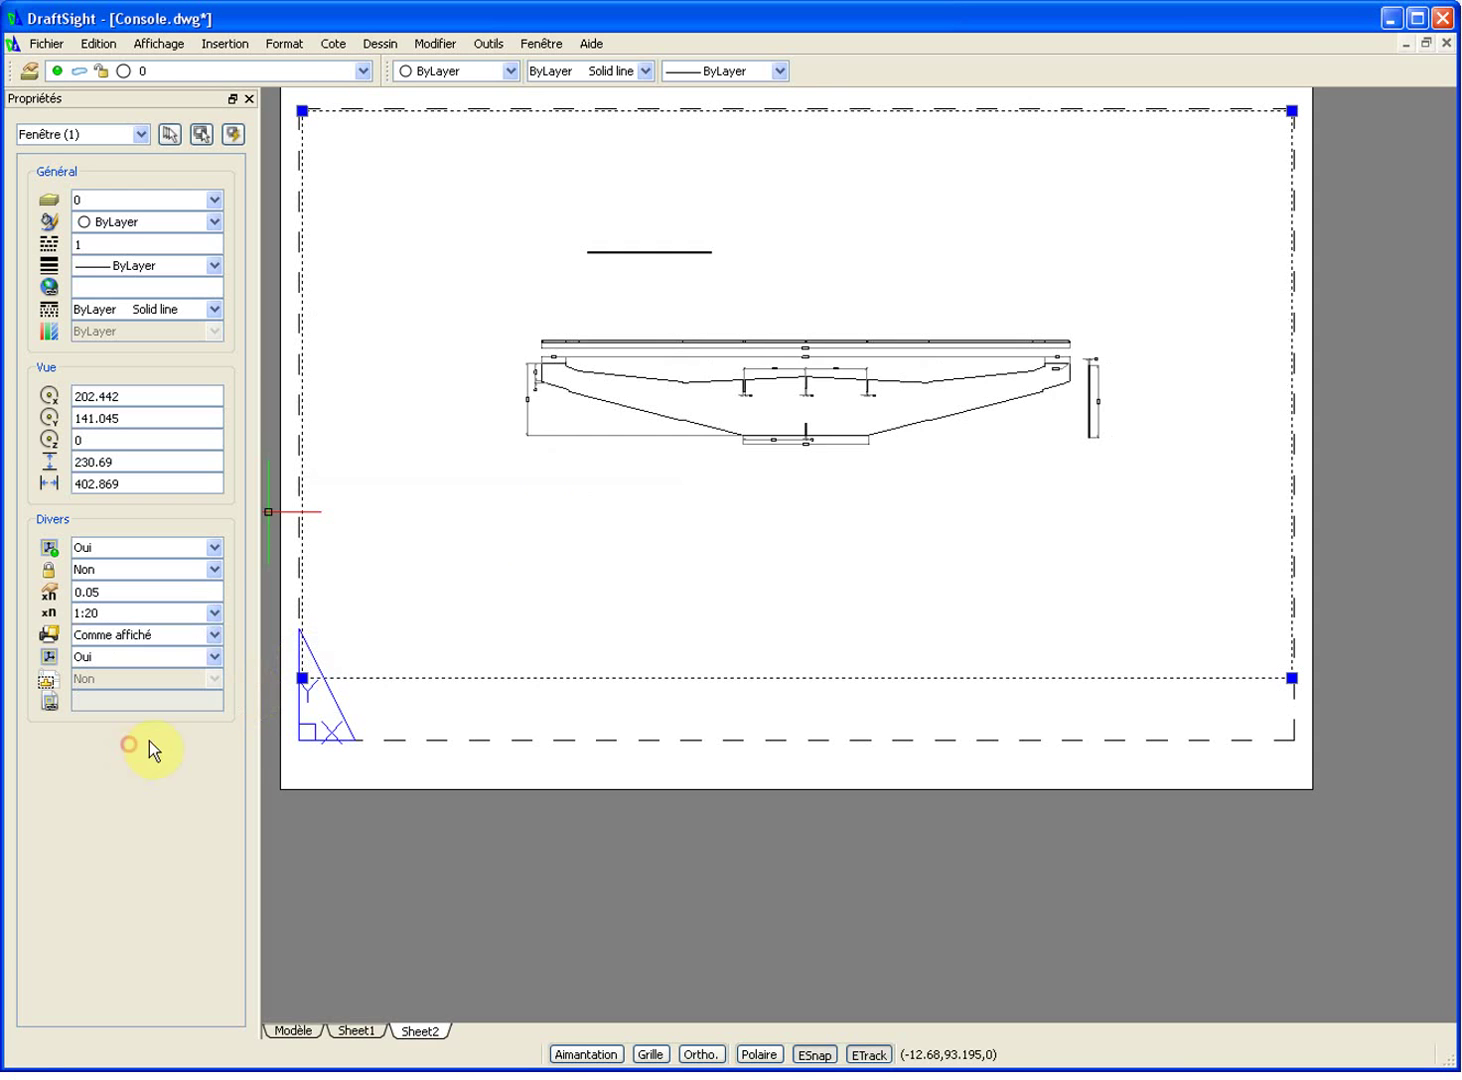
{"action": "middle_click_drag", "start_coordinate": [1035, 394], "coordinate": [1087, 581]}
{"action": "scroll", "coordinate": [1100, 559], "scroll_direction": "down", "scroll_amount": 1}
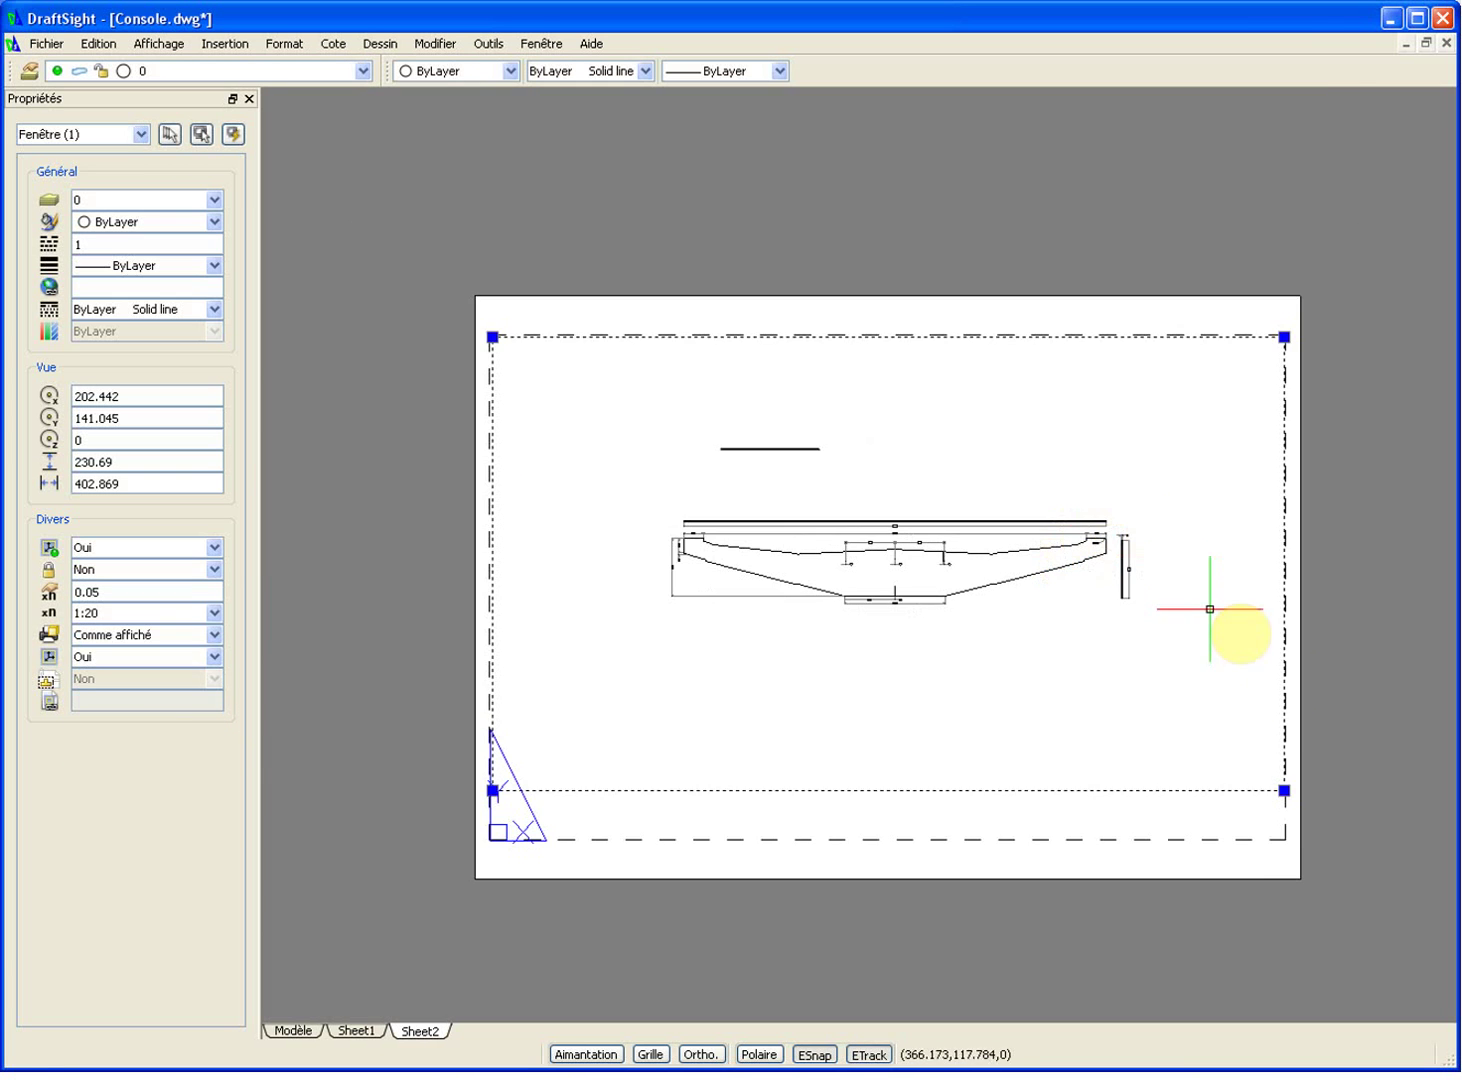
Step: Shrink the viewport tightly around the dimensioned console views, to about 239 wide by 51 high
{"action": "left_click", "coordinate": [1284, 790]}
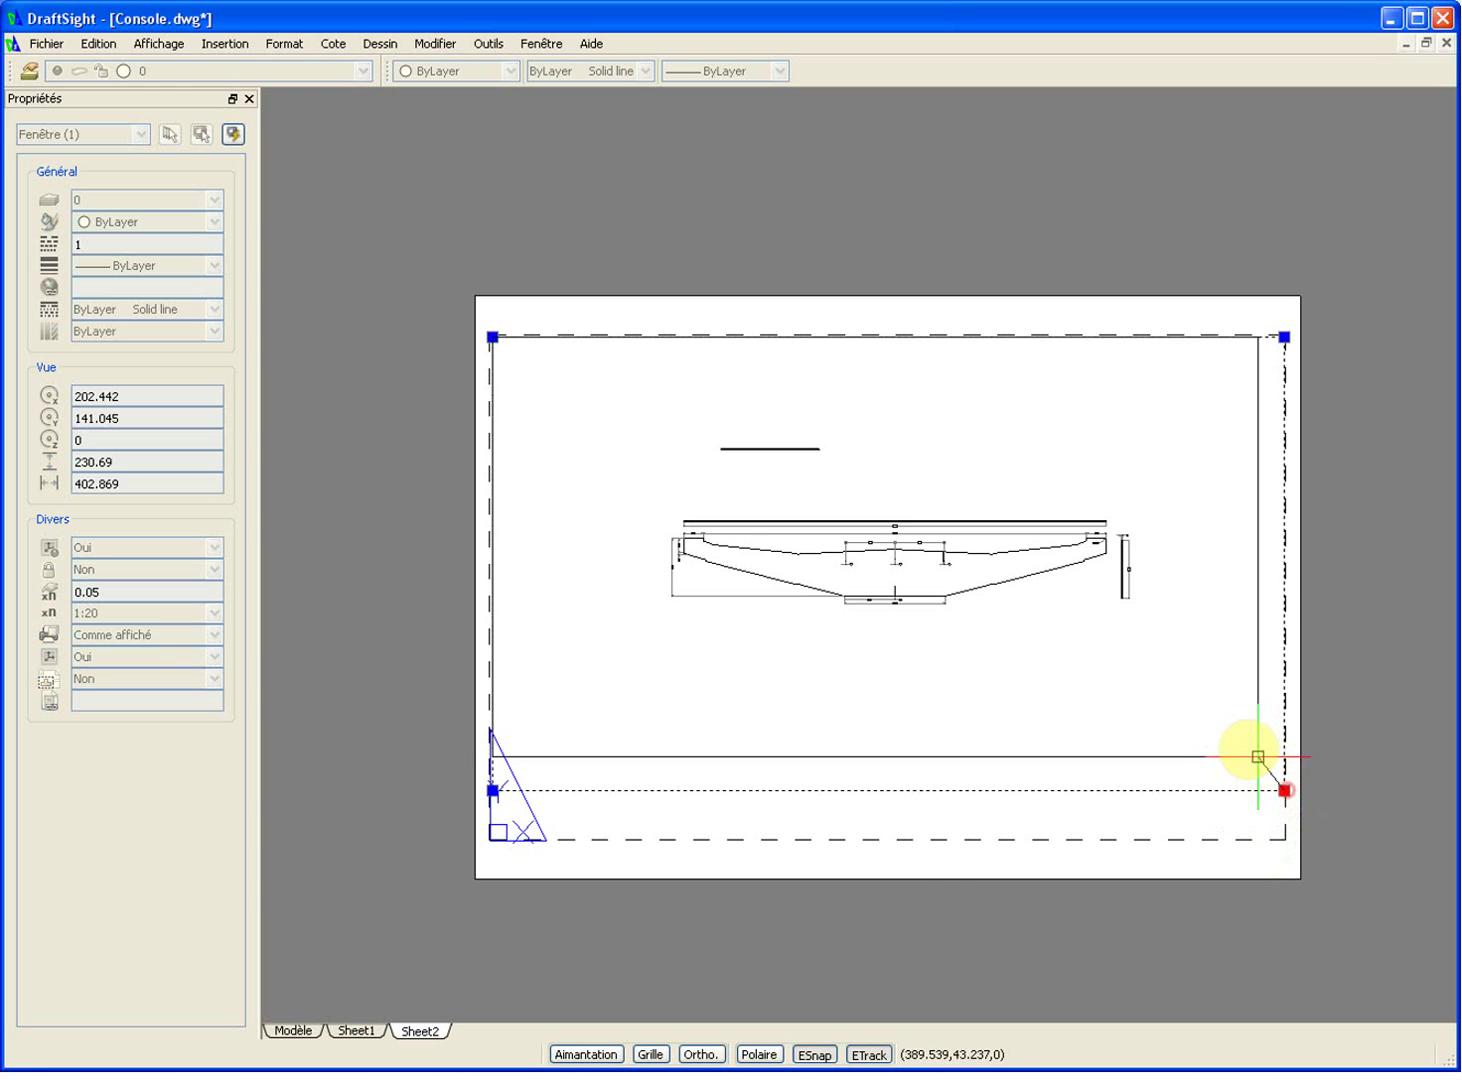
{"action": "left_click", "coordinate": [1134, 615]}
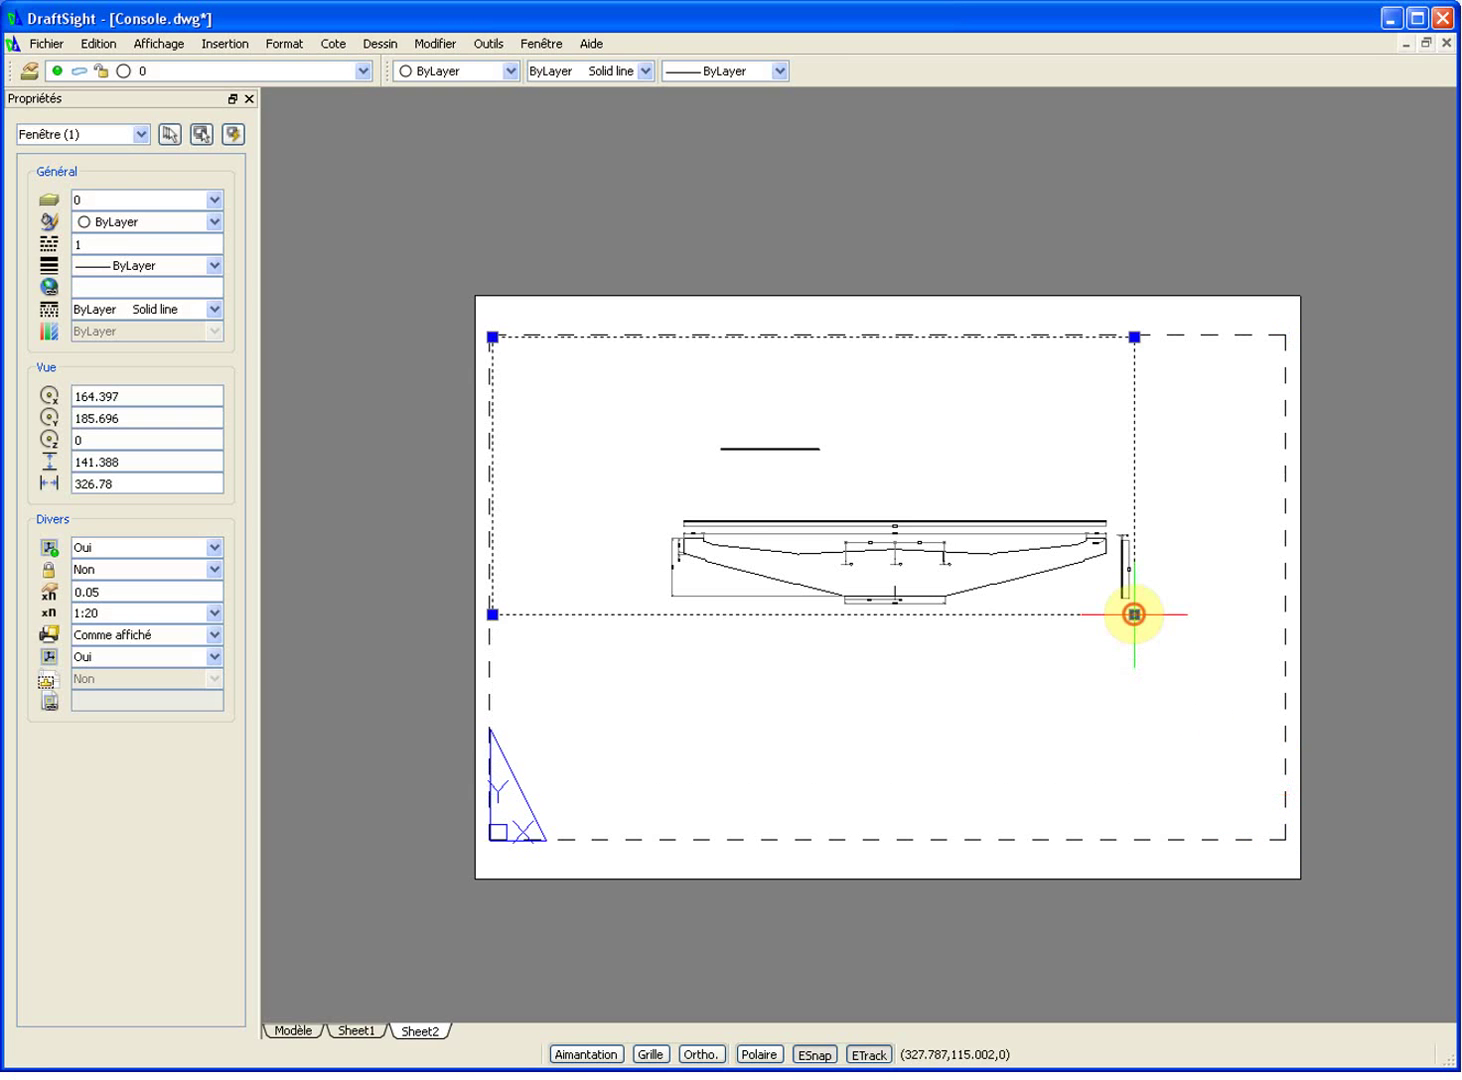
{"action": "left_click", "coordinate": [492, 337]}
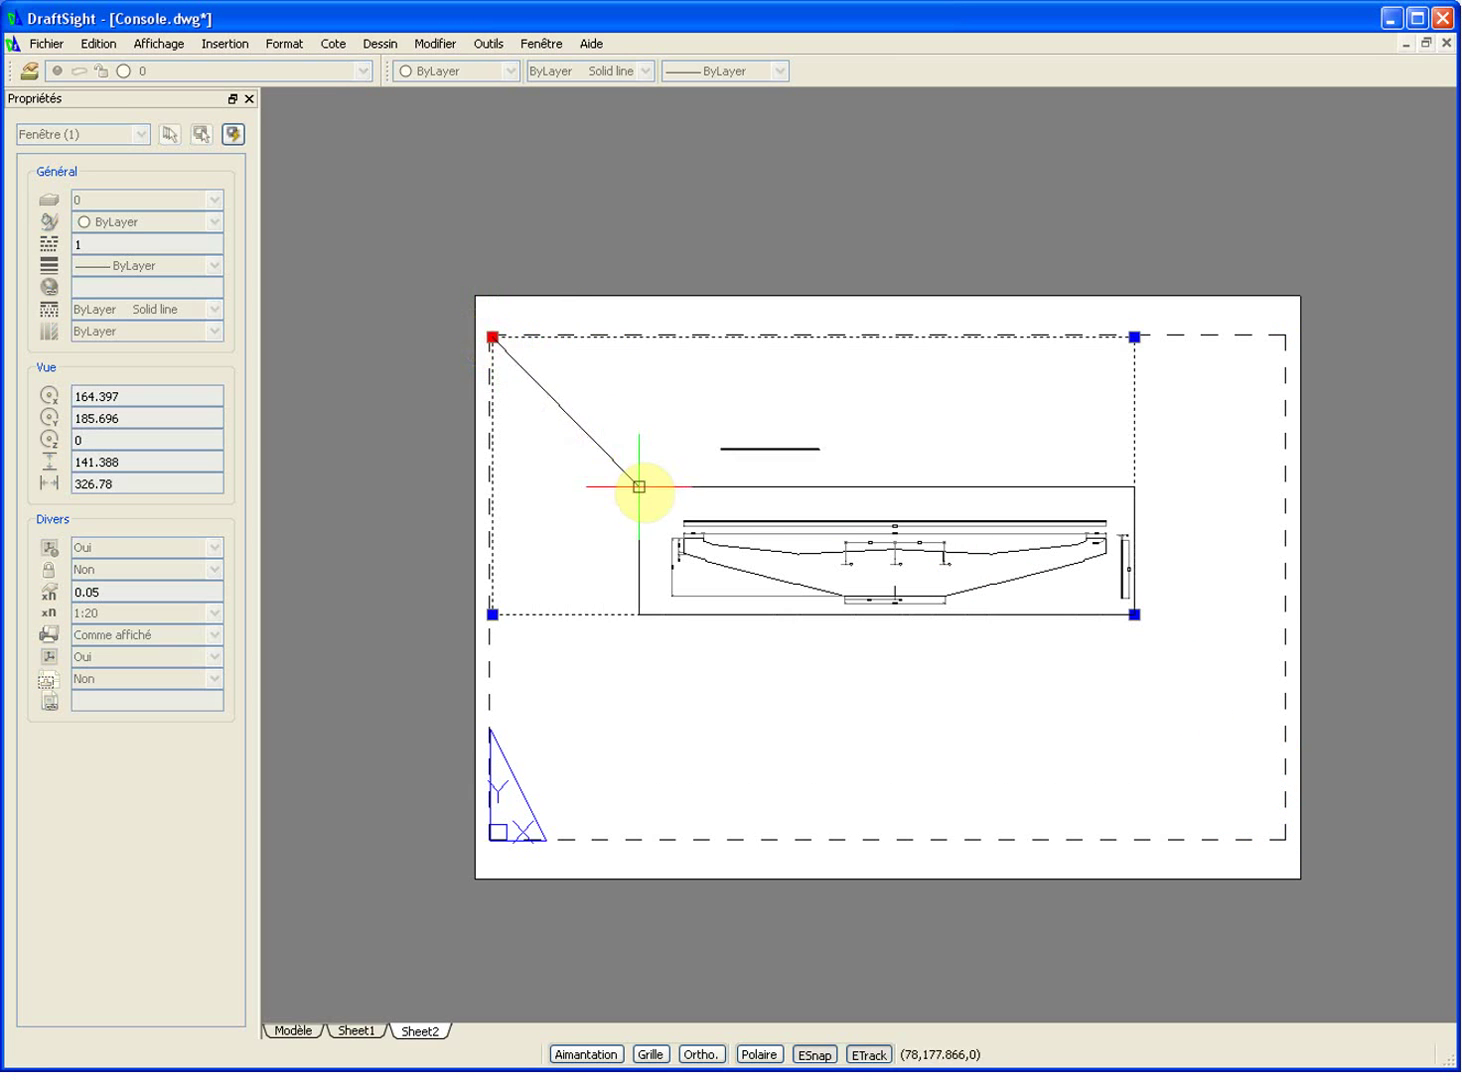
{"action": "left_click", "coordinate": [664, 514]}
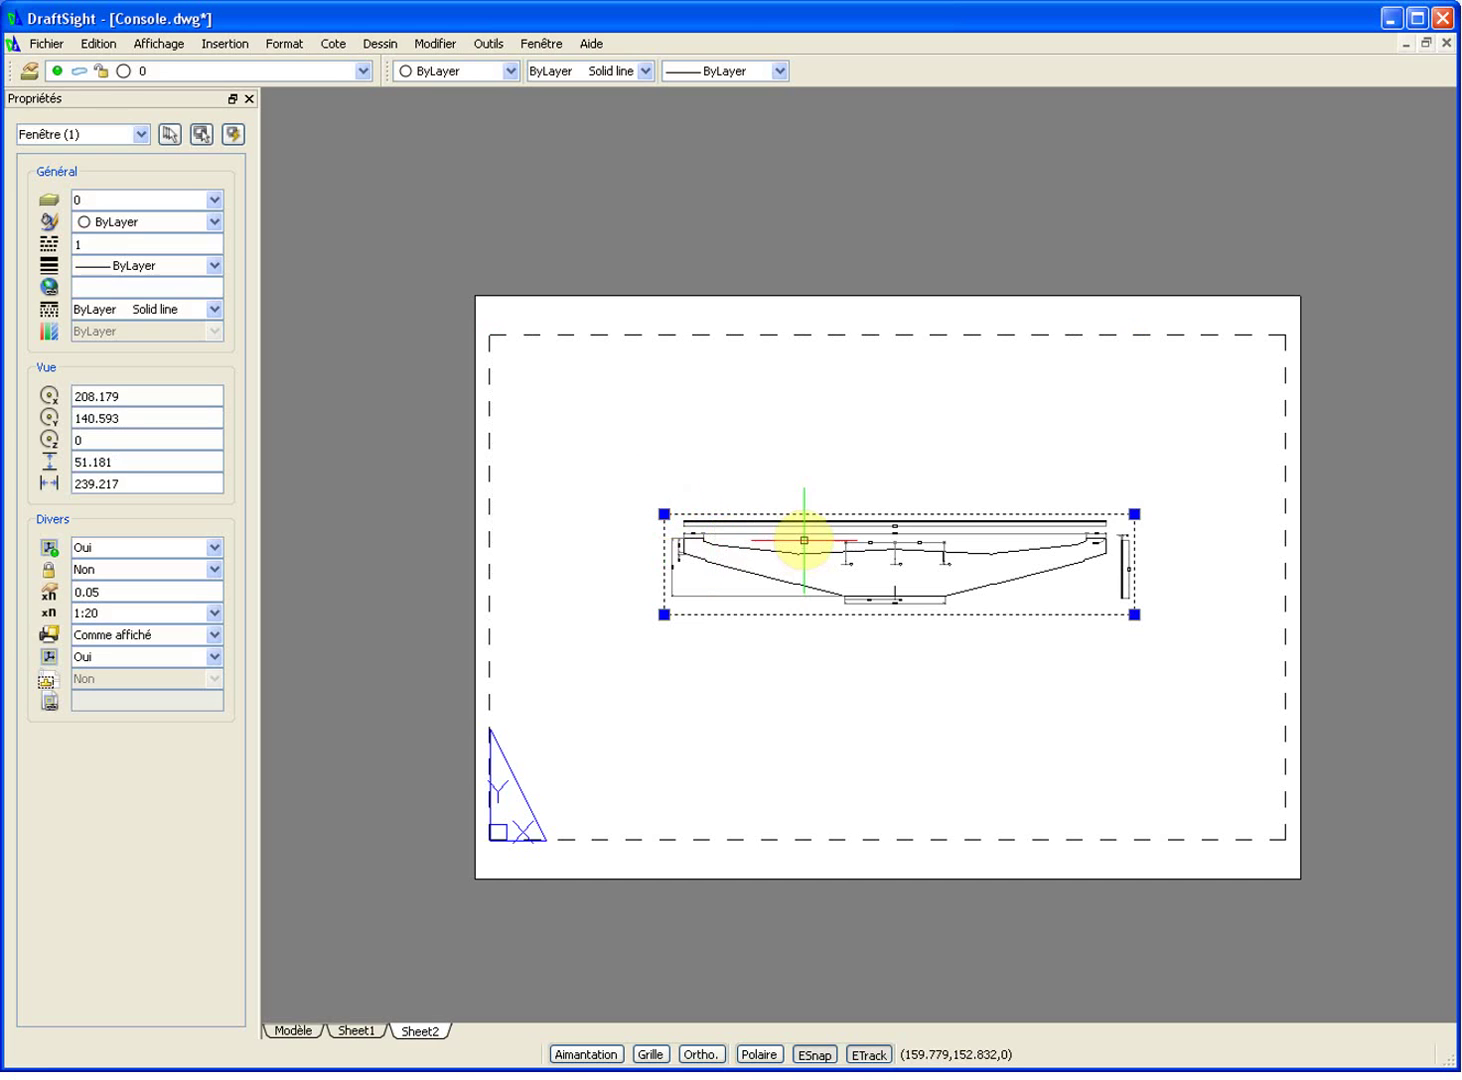
Step: Move the viewport by its upper-left corner into the upper-left corner of the printable margins
{"action": "double_click", "coordinate": [800, 535]}
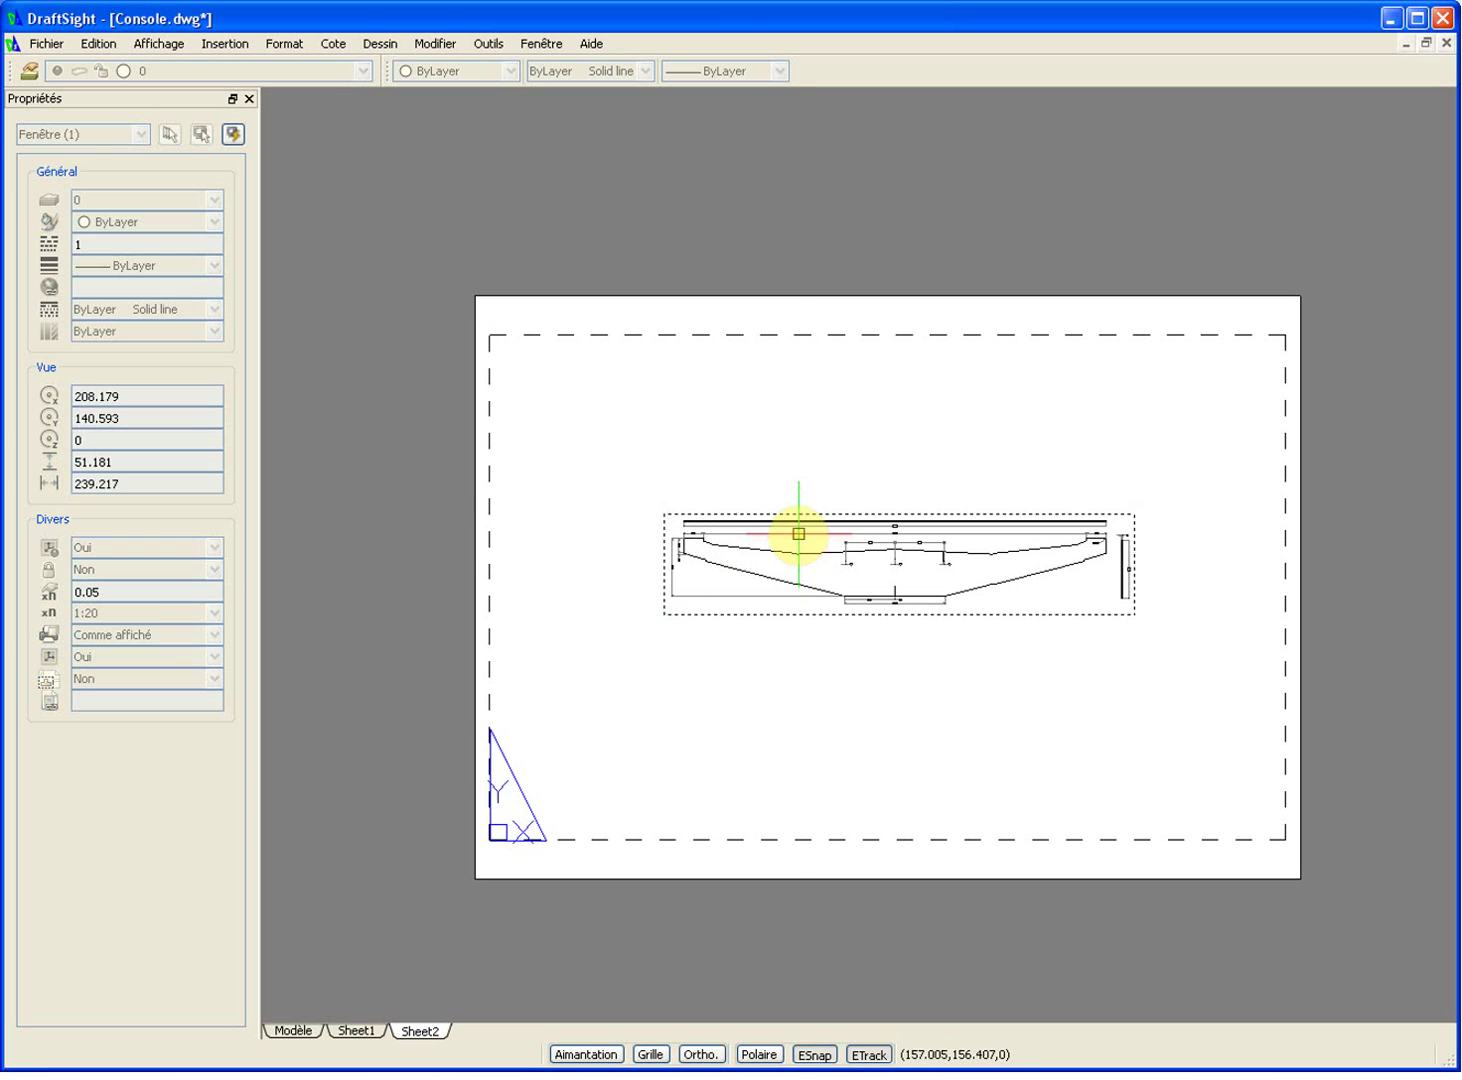
{"action": "left_click", "coordinate": [664, 514]}
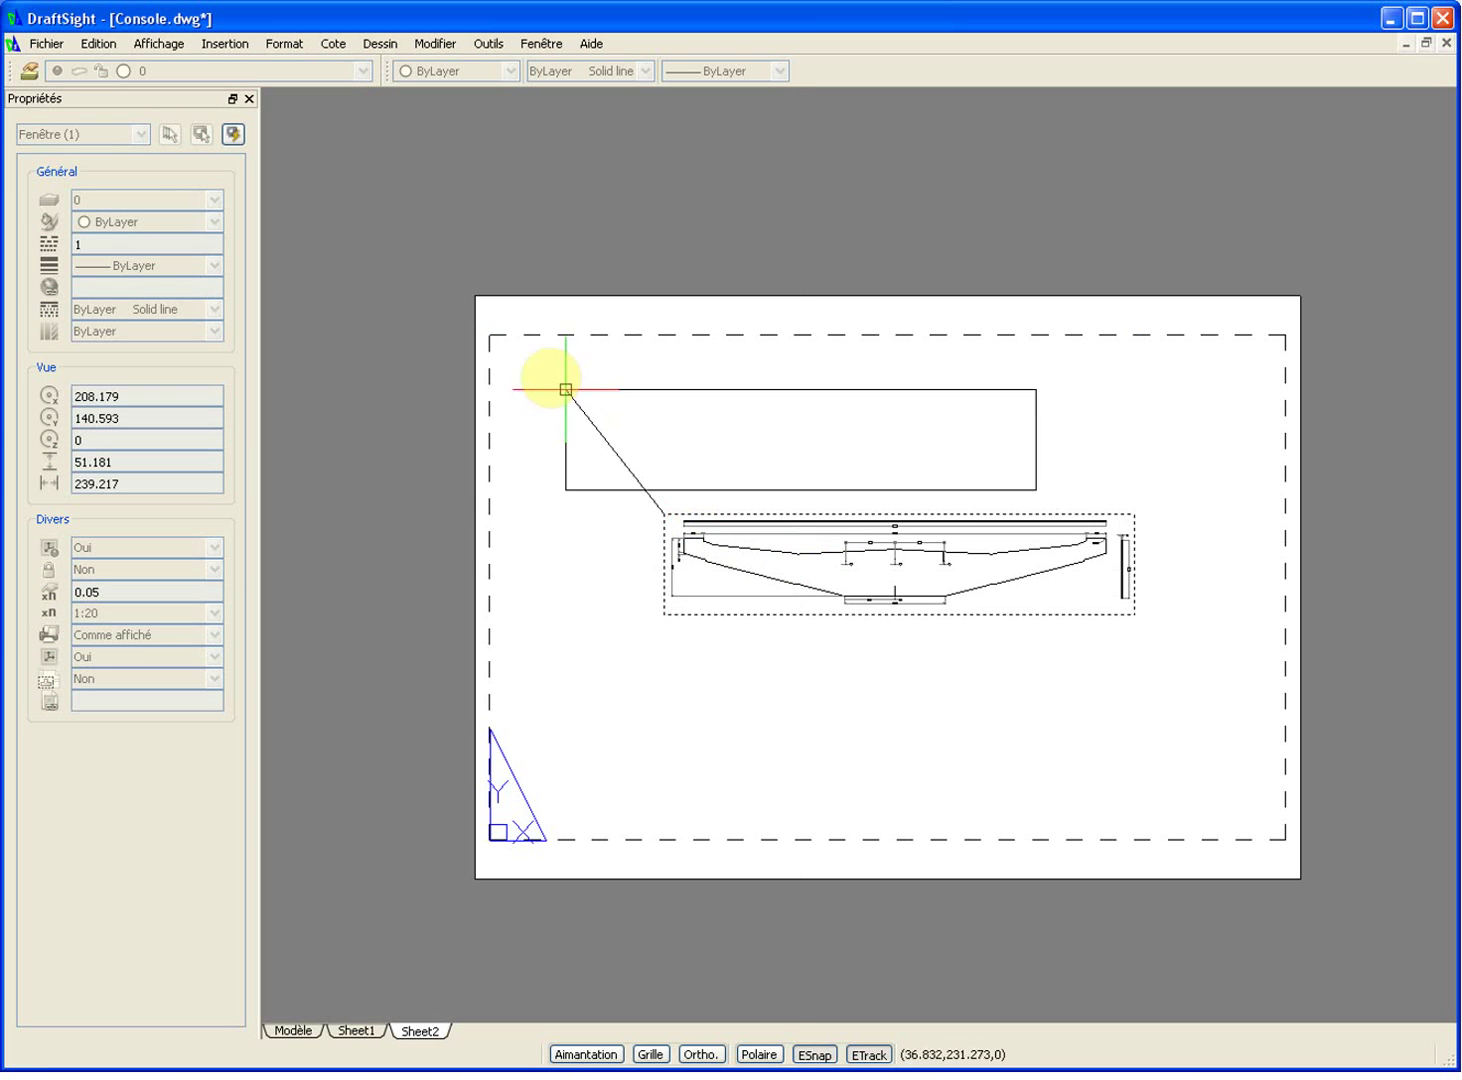
{"action": "left_click", "coordinate": [491, 341]}
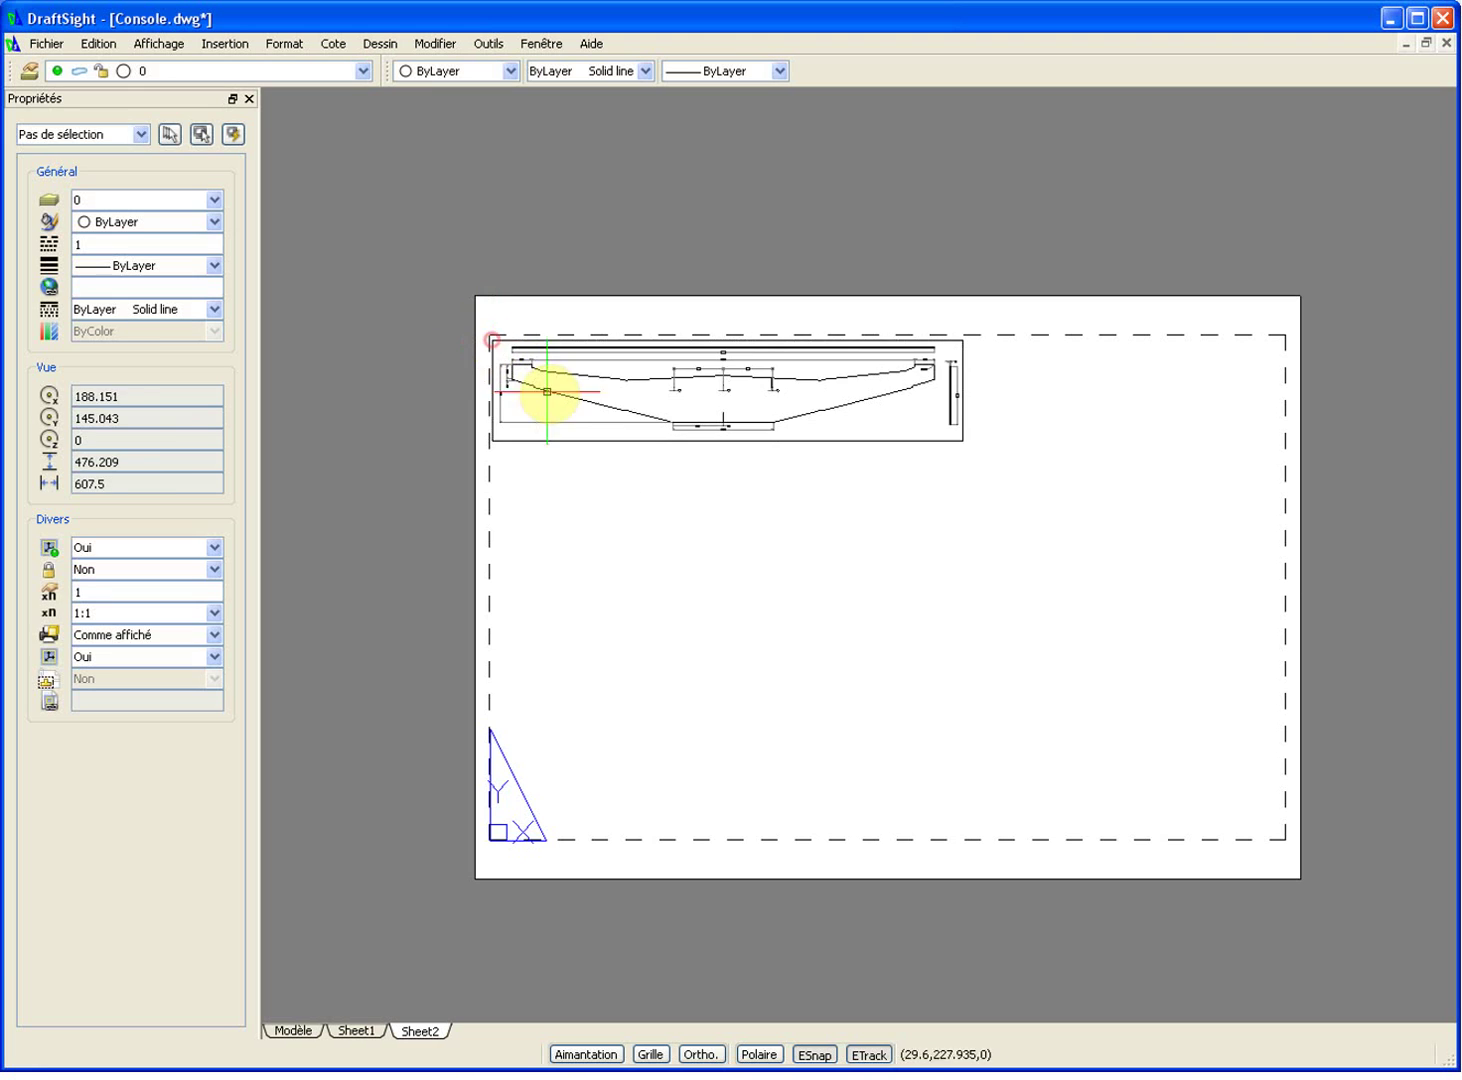
Step: Draw a rectangular frame along the printable margins from their upper-left to lower-right corner, about 405 by 257
{"action": "scroll", "coordinate": [501, 358], "scroll_direction": "up", "scroll_amount": 6}
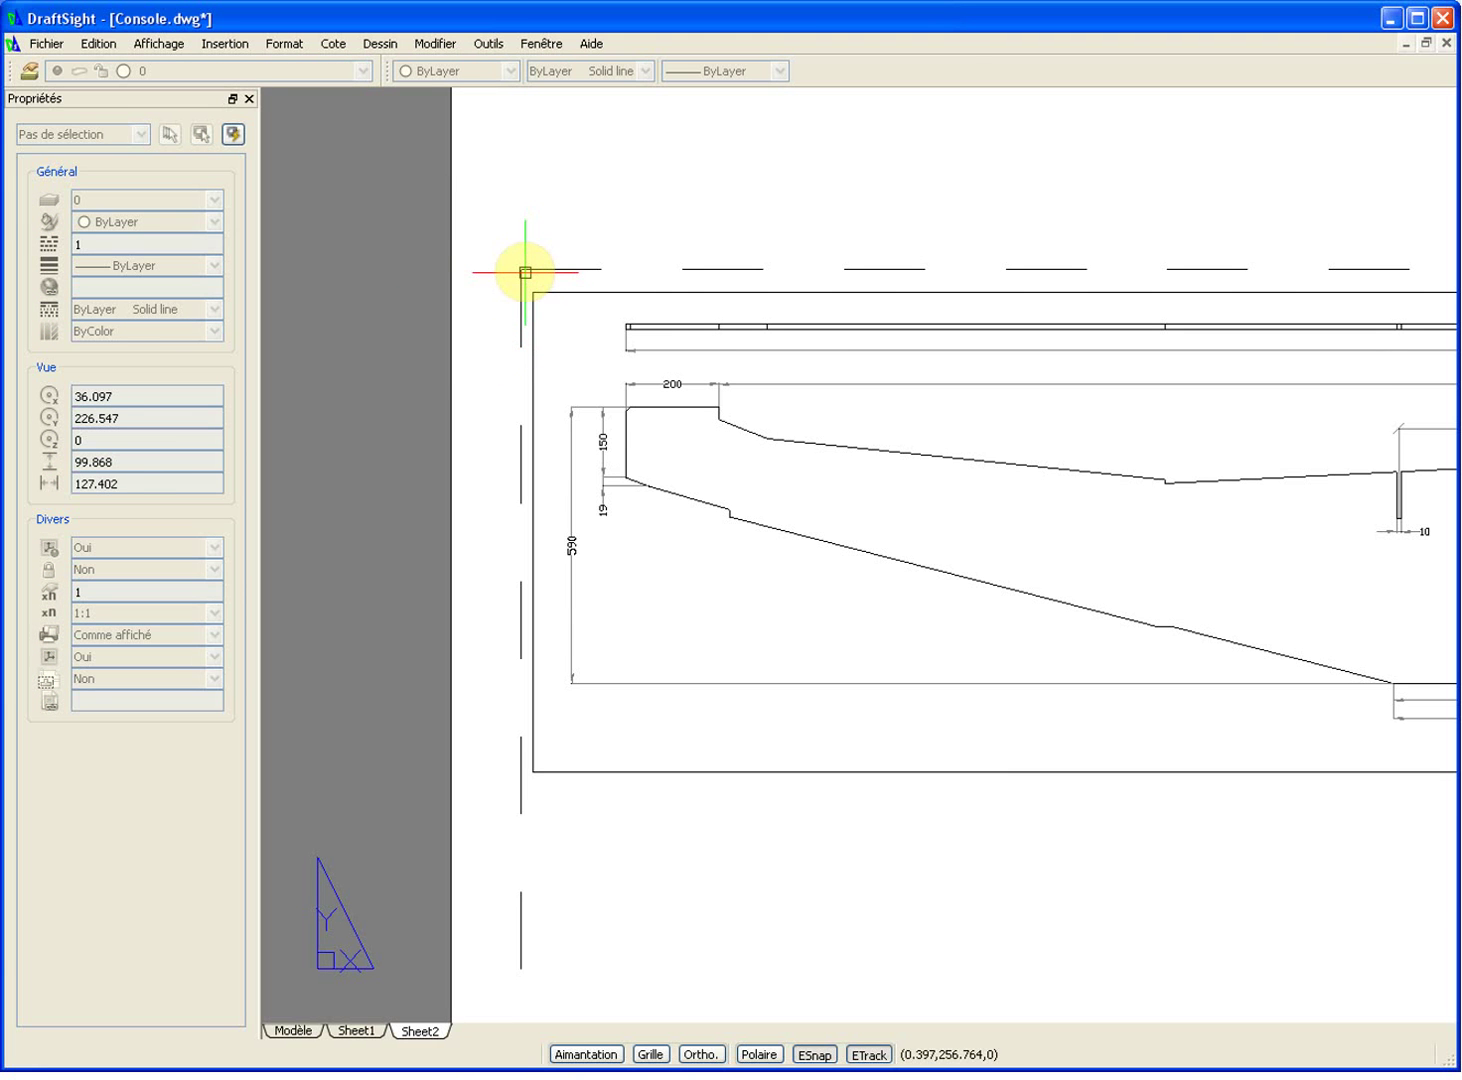
{"action": "scroll", "coordinate": [525, 272], "scroll_direction": "up", "scroll_amount": 5}
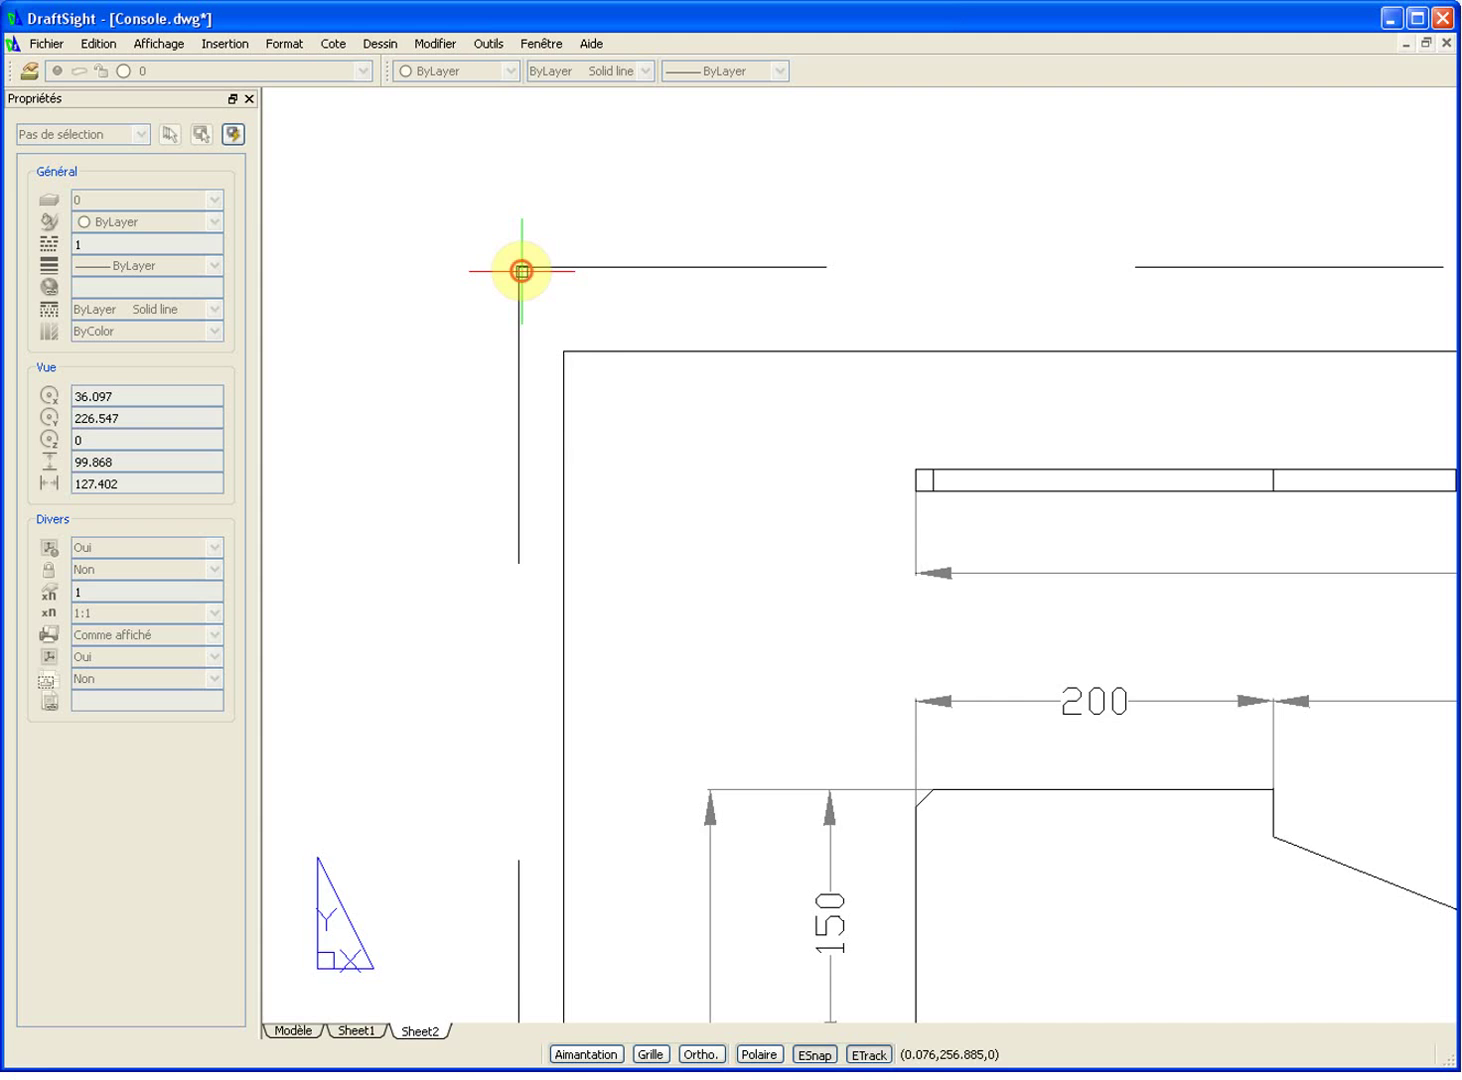
{"action": "scroll", "coordinate": [522, 271], "scroll_direction": "down", "scroll_amount": 12}
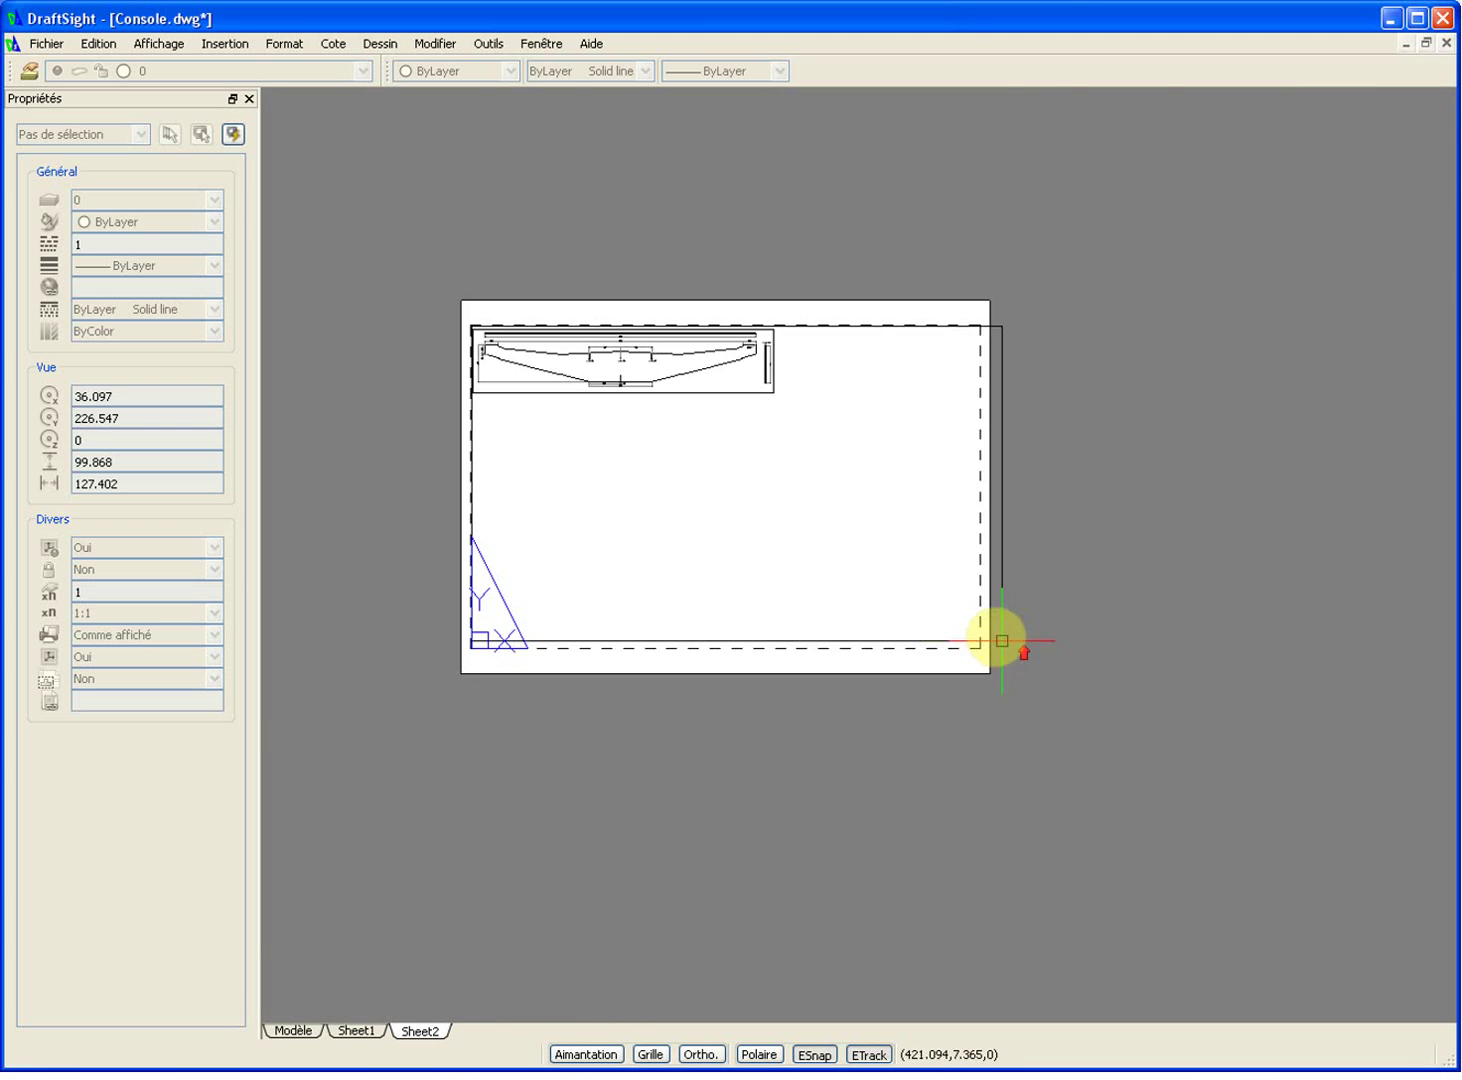
{"action": "scroll", "coordinate": [1008, 646], "scroll_direction": "up", "scroll_amount": 10}
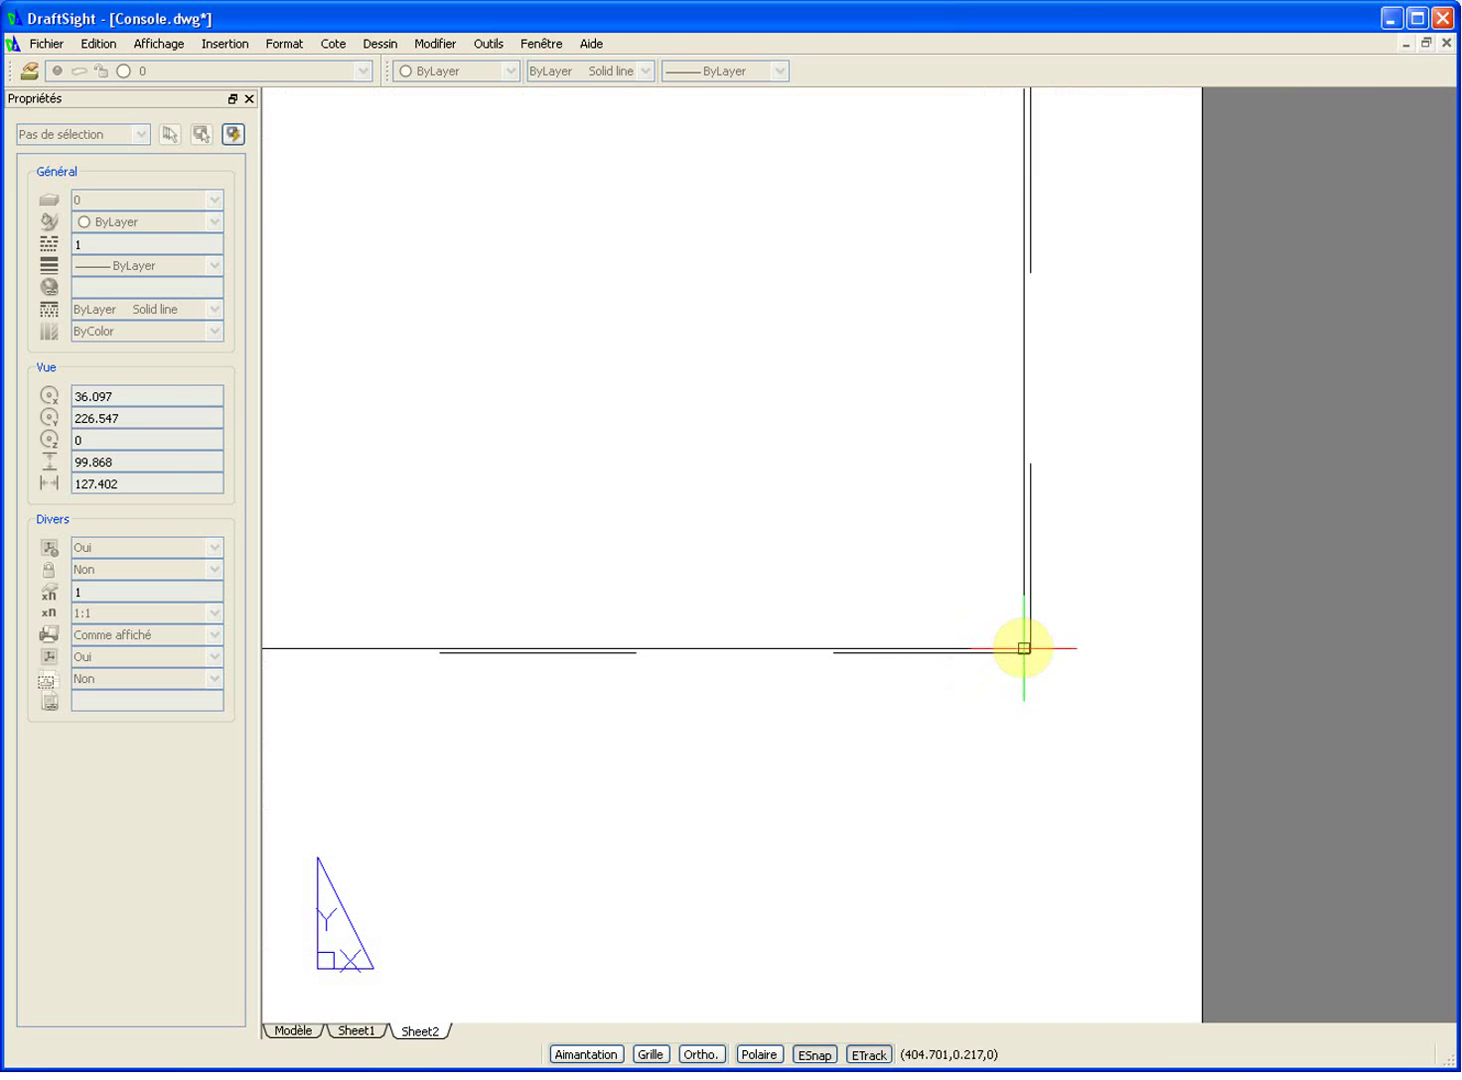
{"action": "scroll", "coordinate": [1021, 640], "scroll_direction": "down", "scroll_amount": 10}
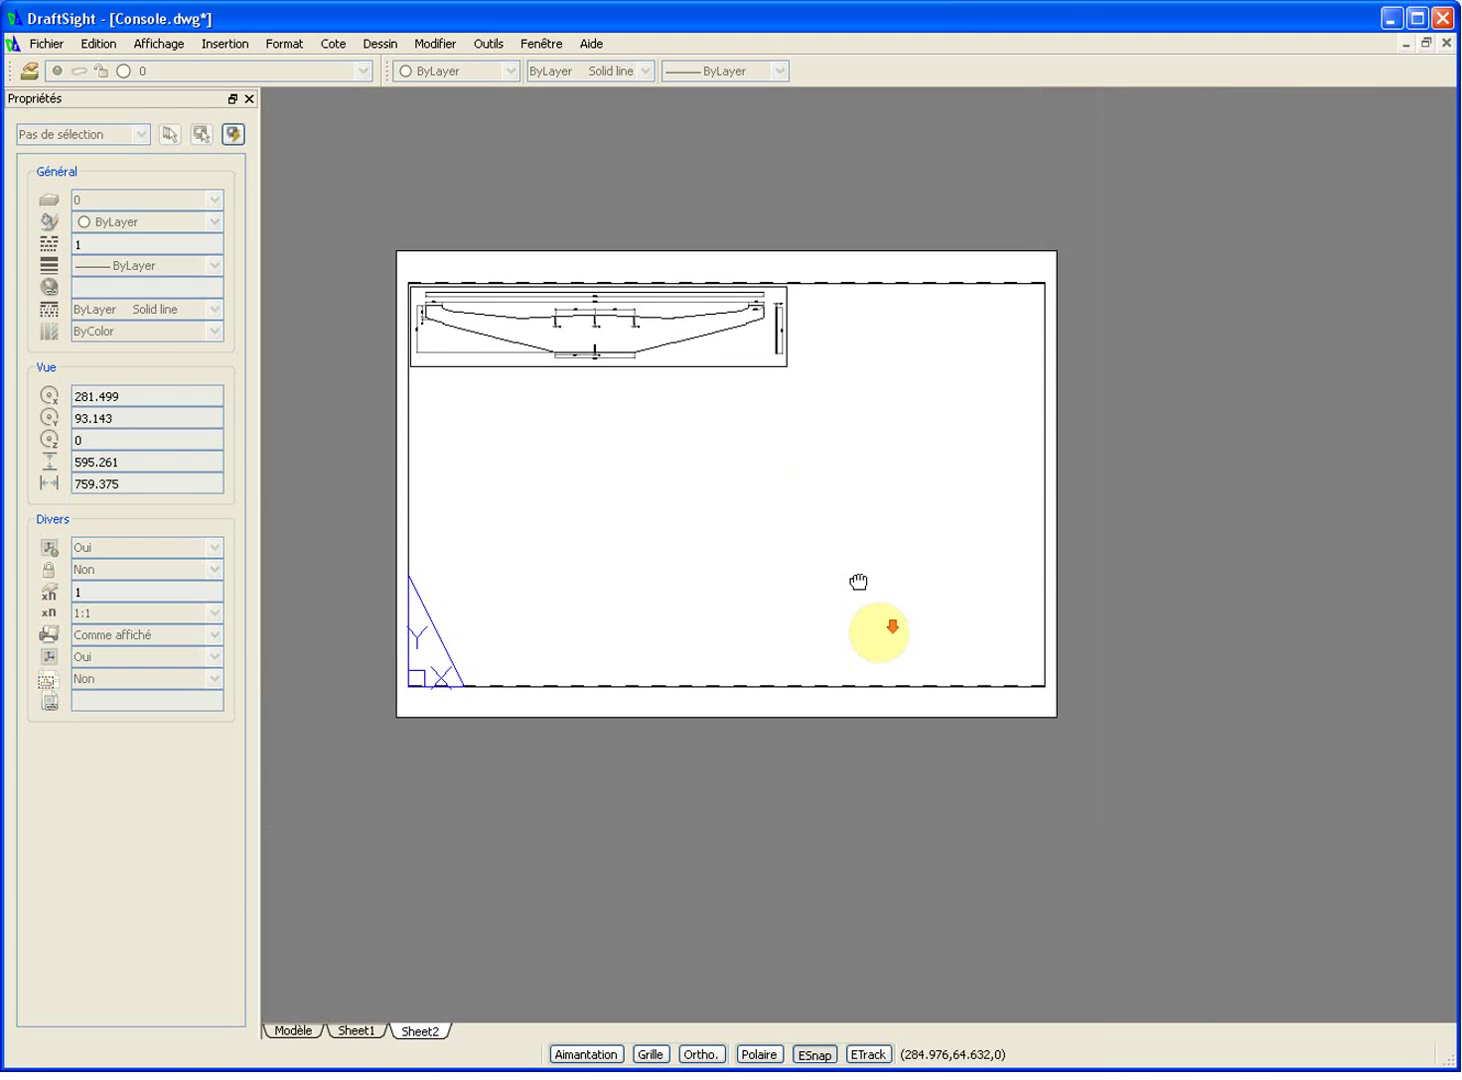
Step: Copy the console viewport from its lower-right corner to a spot lower and further right on the sheet
{"action": "scroll", "coordinate": [790, 446], "scroll_direction": "up", "scroll_amount": 3}
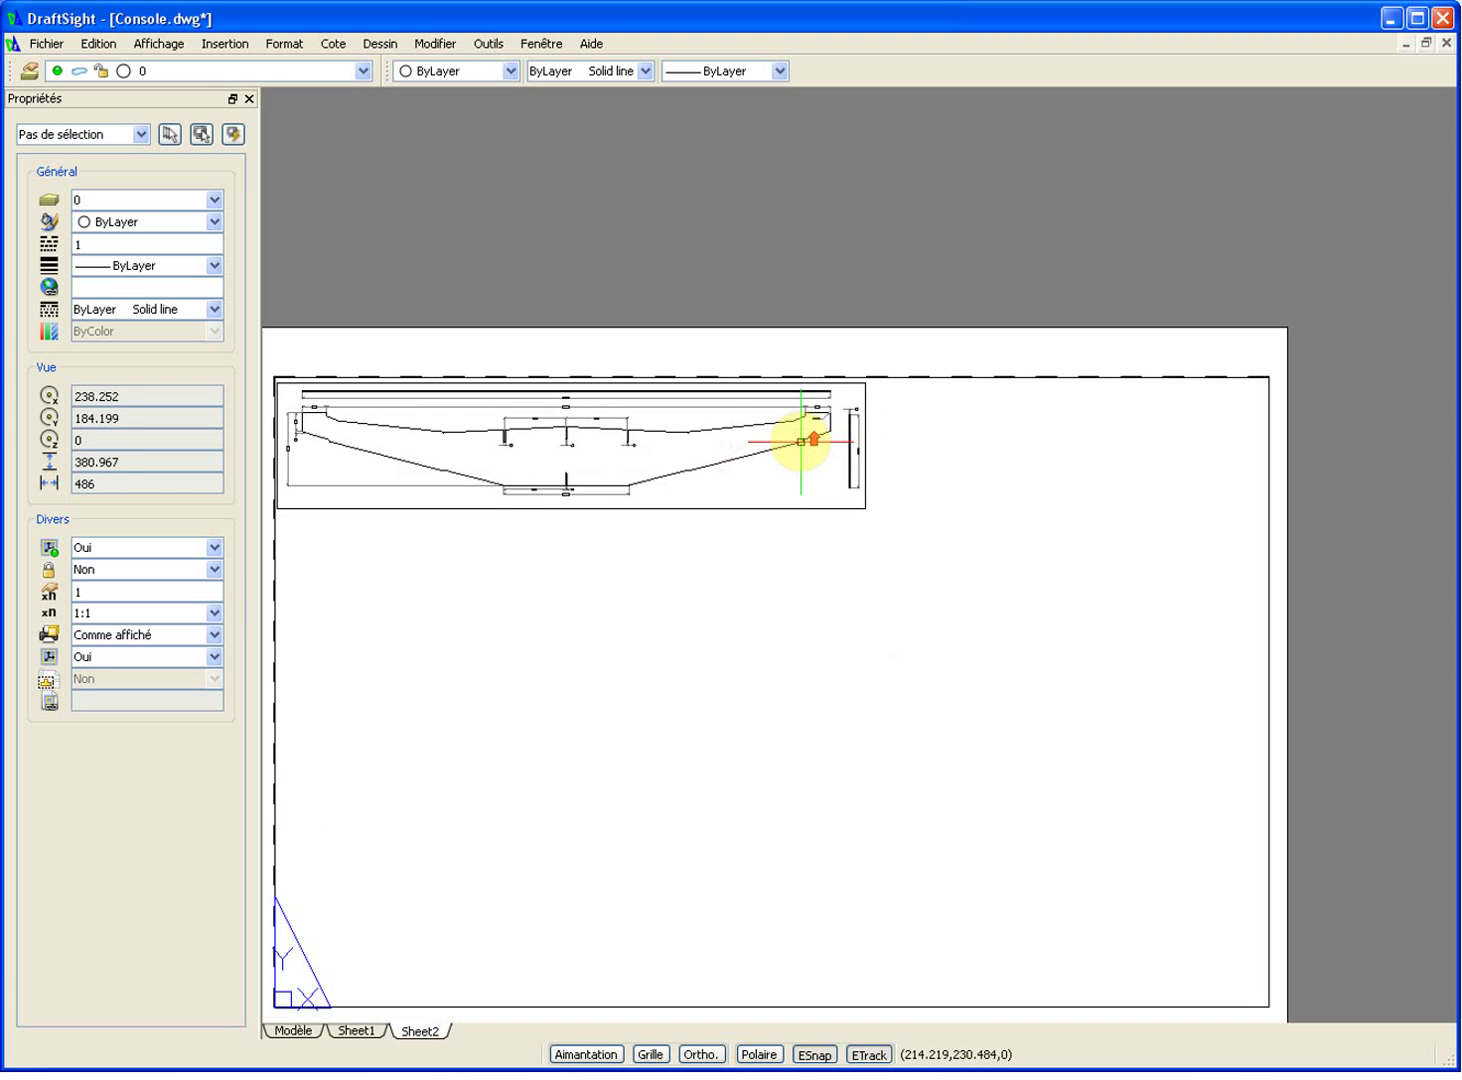
{"action": "scroll", "coordinate": [887, 432], "scroll_direction": "up", "scroll_amount": 4}
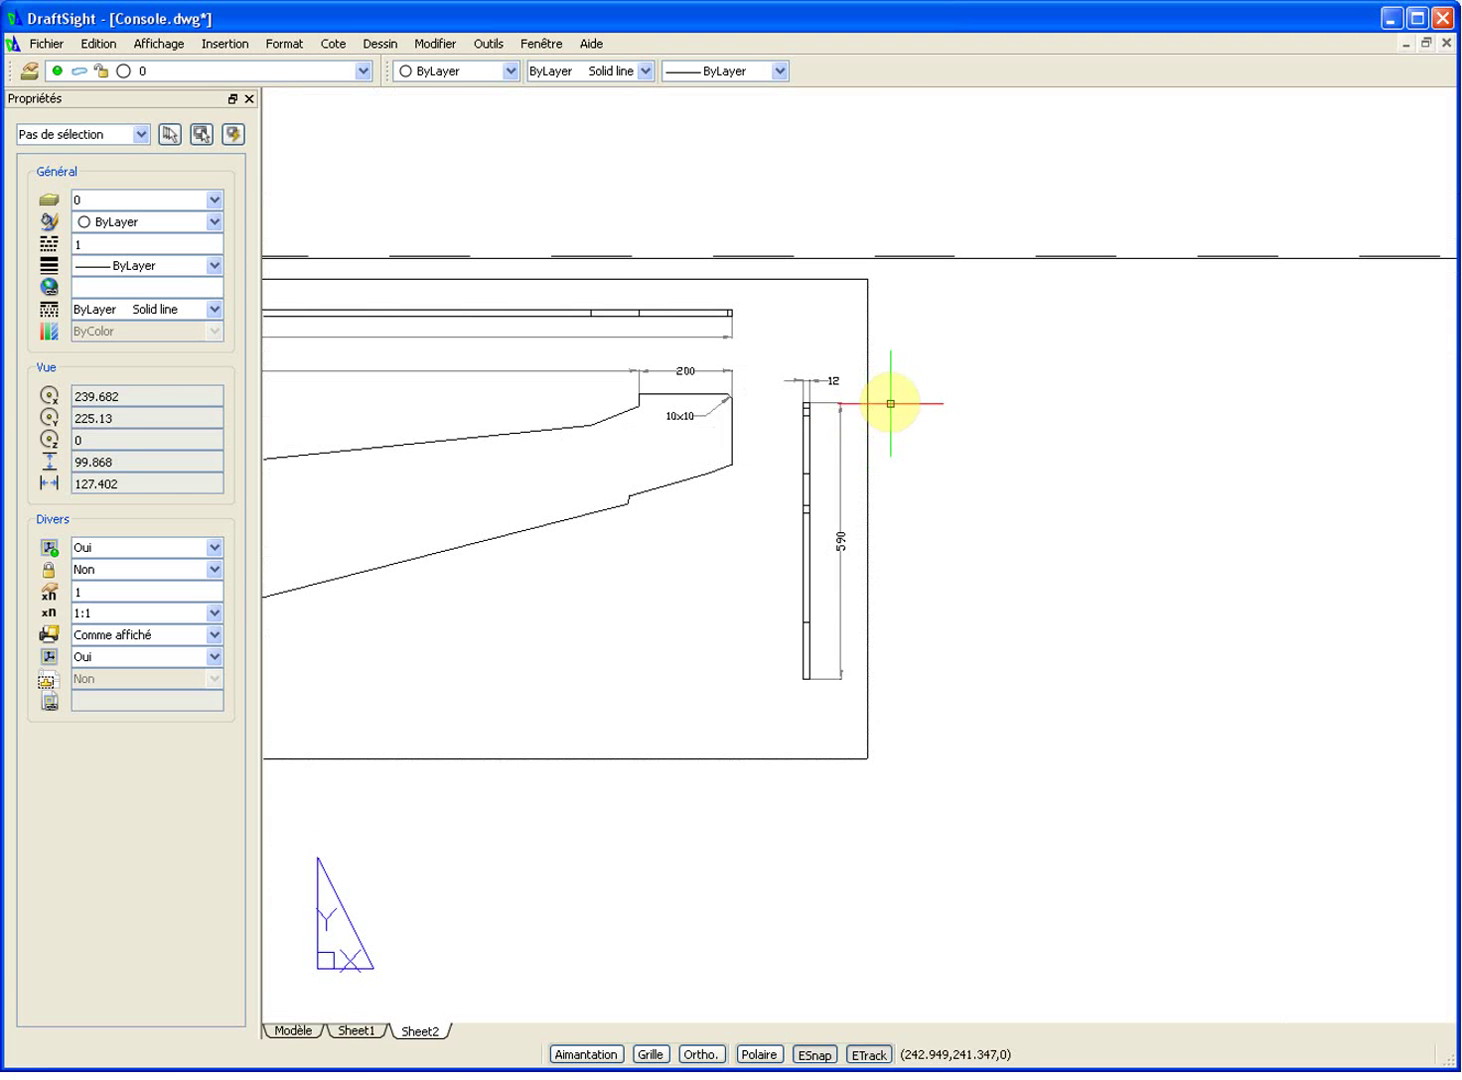
{"action": "scroll", "coordinate": [946, 430], "scroll_direction": "down", "scroll_amount": 3}
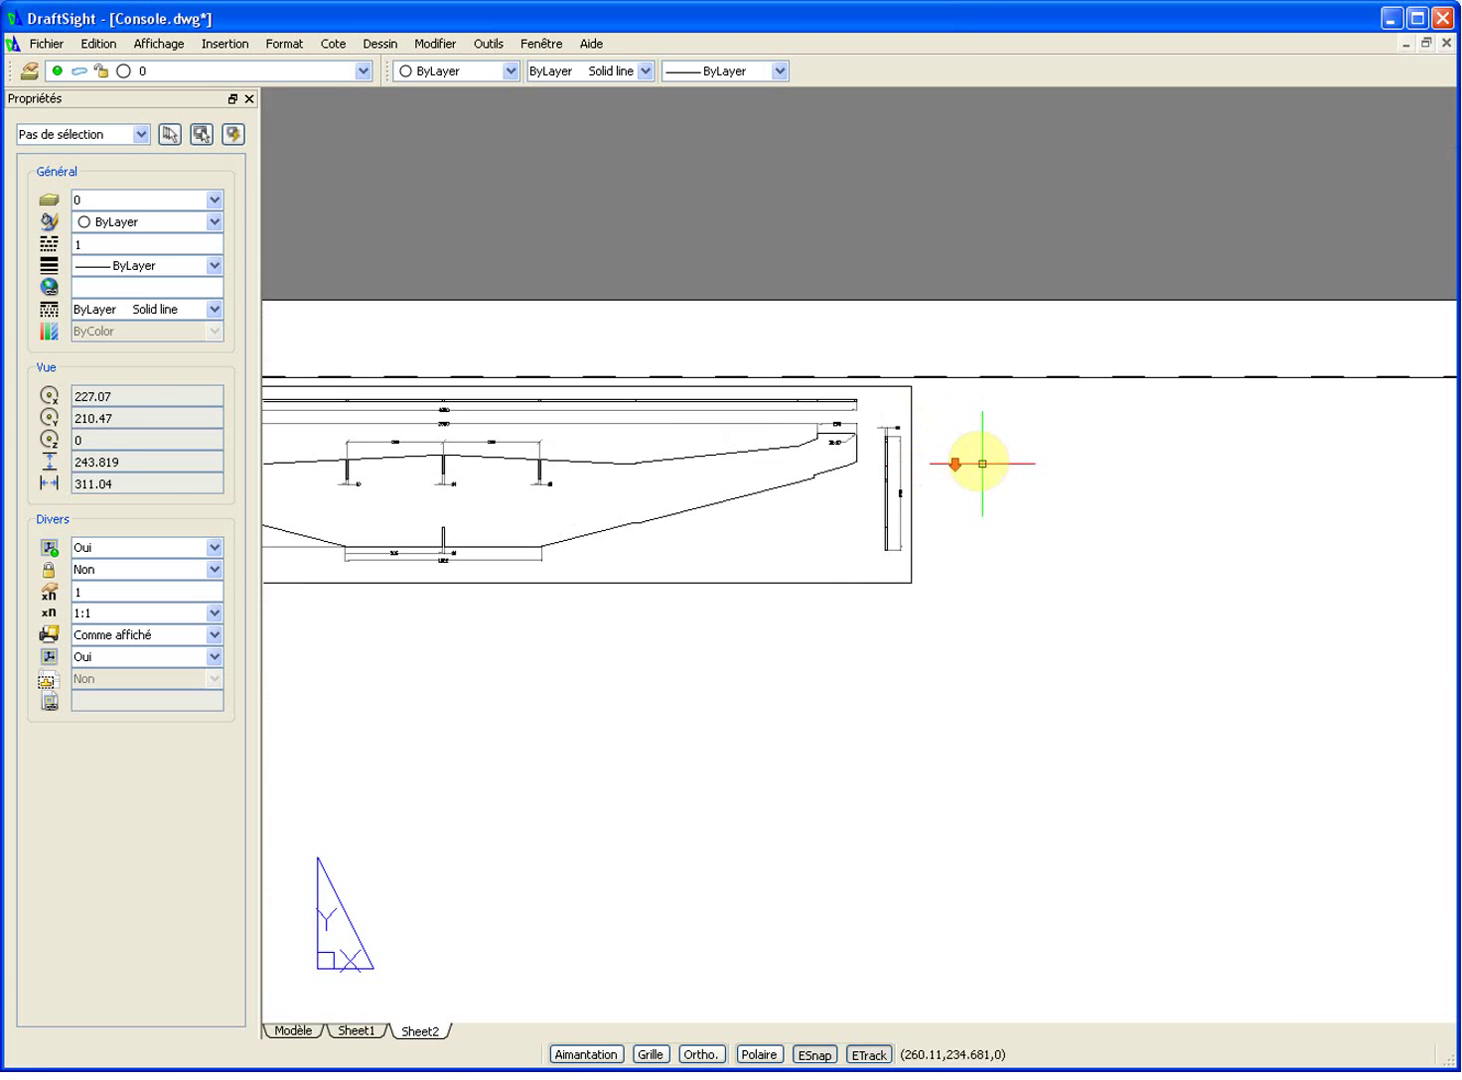
{"action": "left_click", "coordinate": [912, 429]}
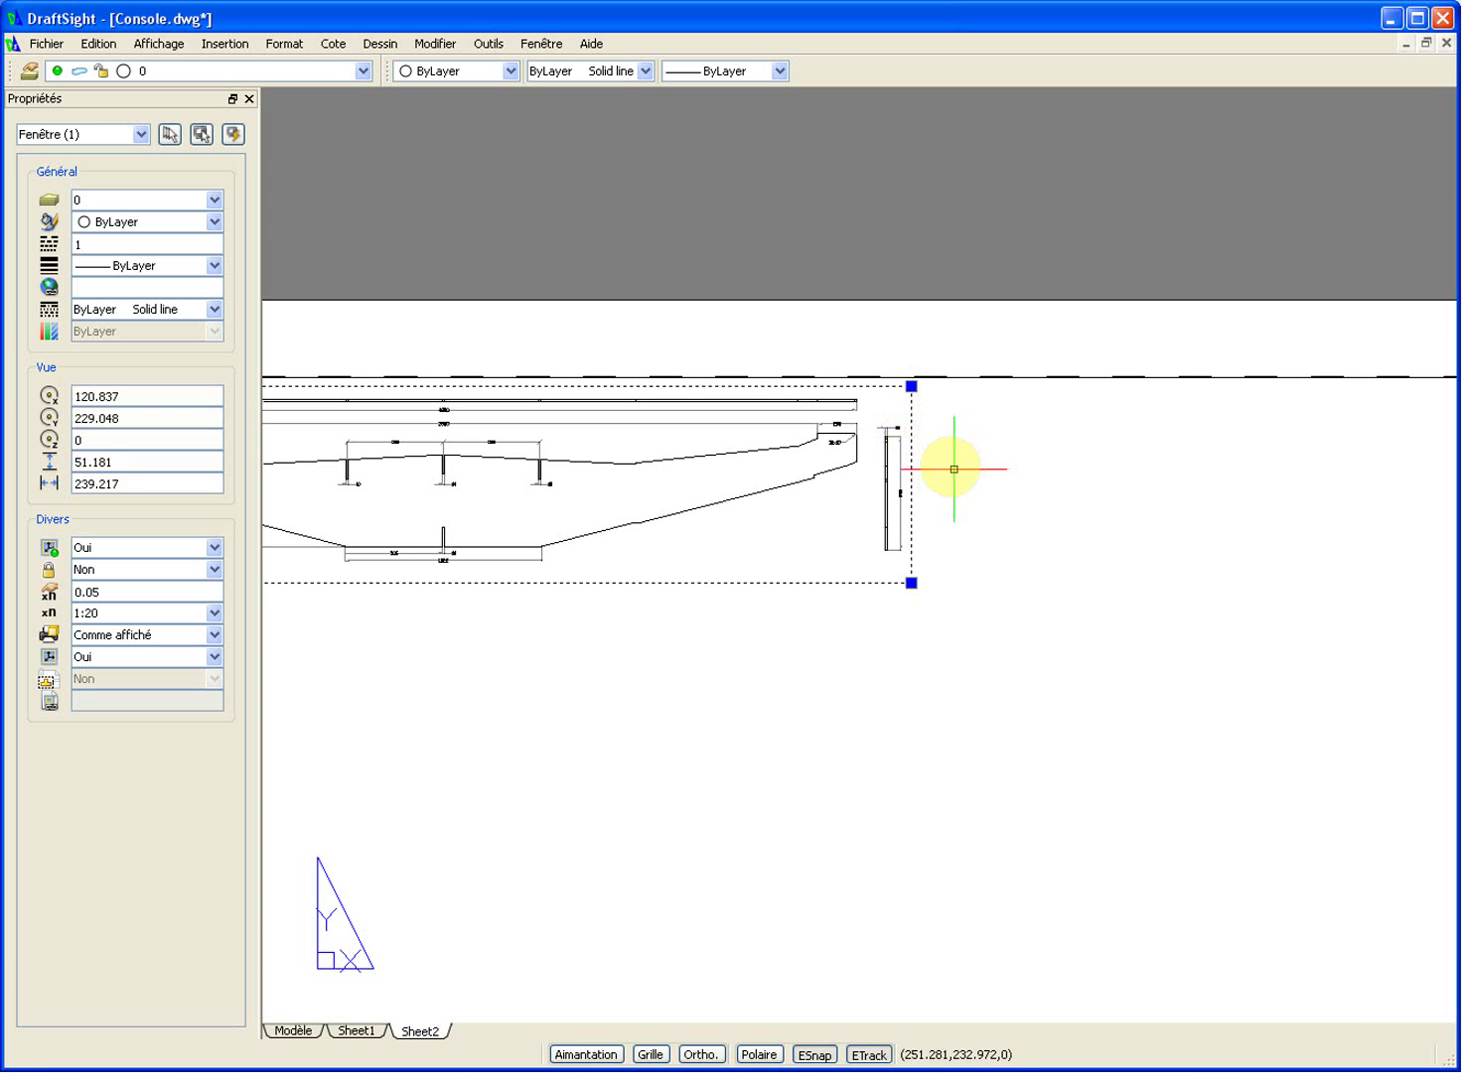
{"action": "key", "text": "Return"}
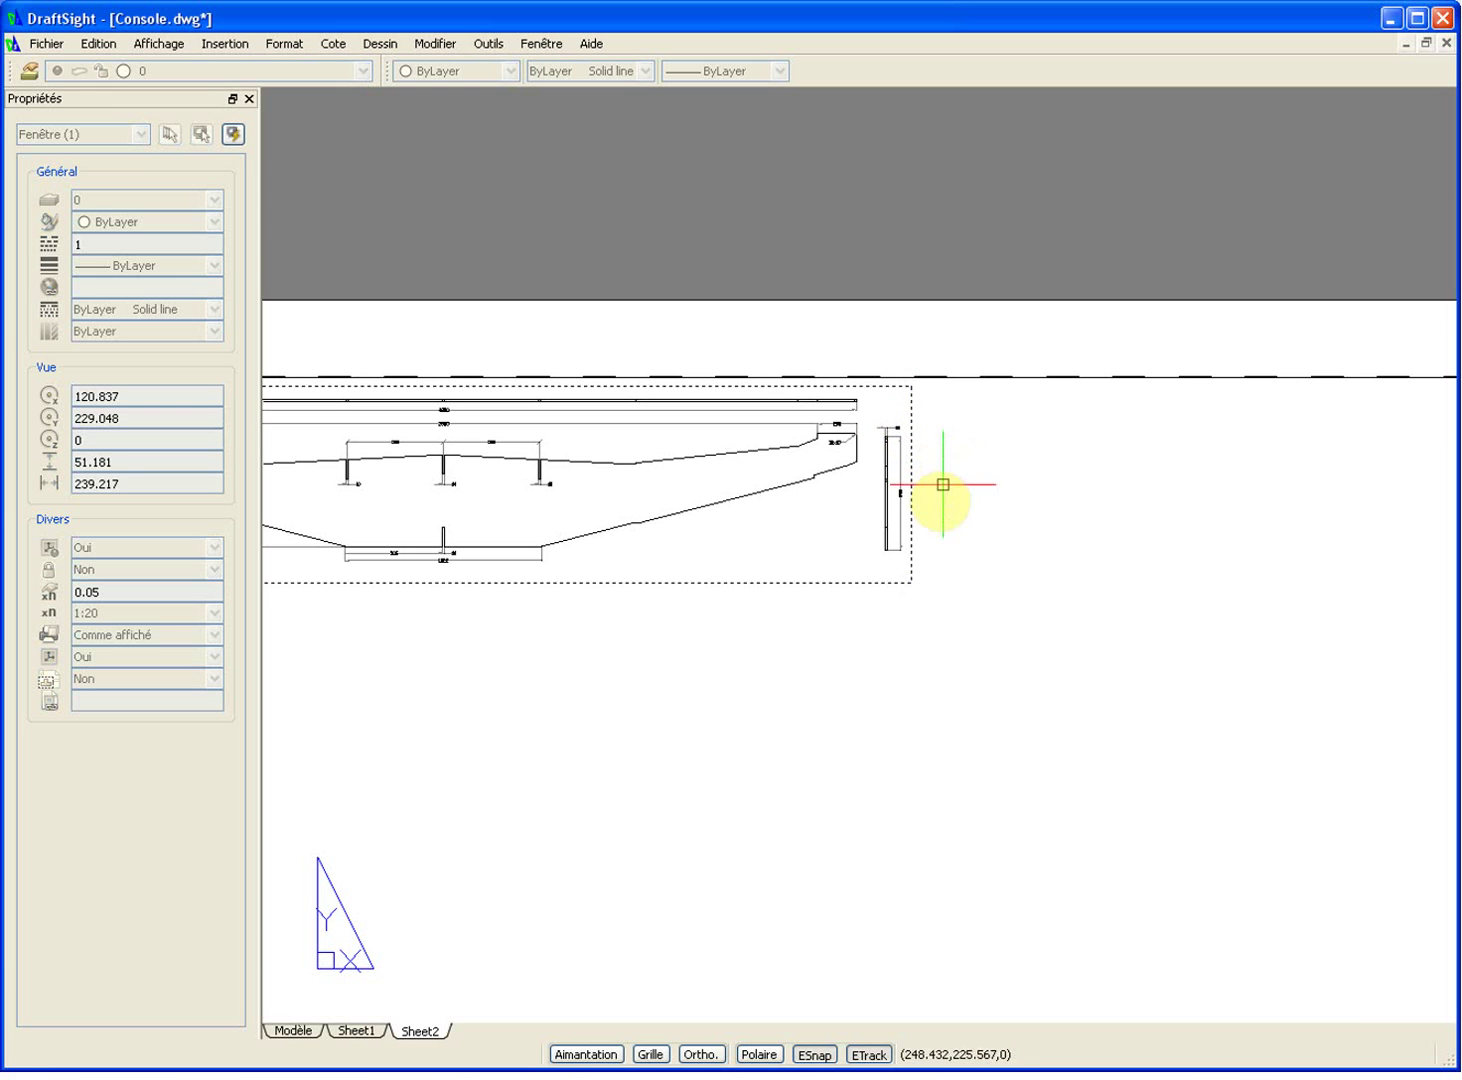
{"action": "left_click", "coordinate": [912, 583]}
{"action": "scroll", "coordinate": [1121, 618], "scroll_direction": "down", "scroll_amount": 5}
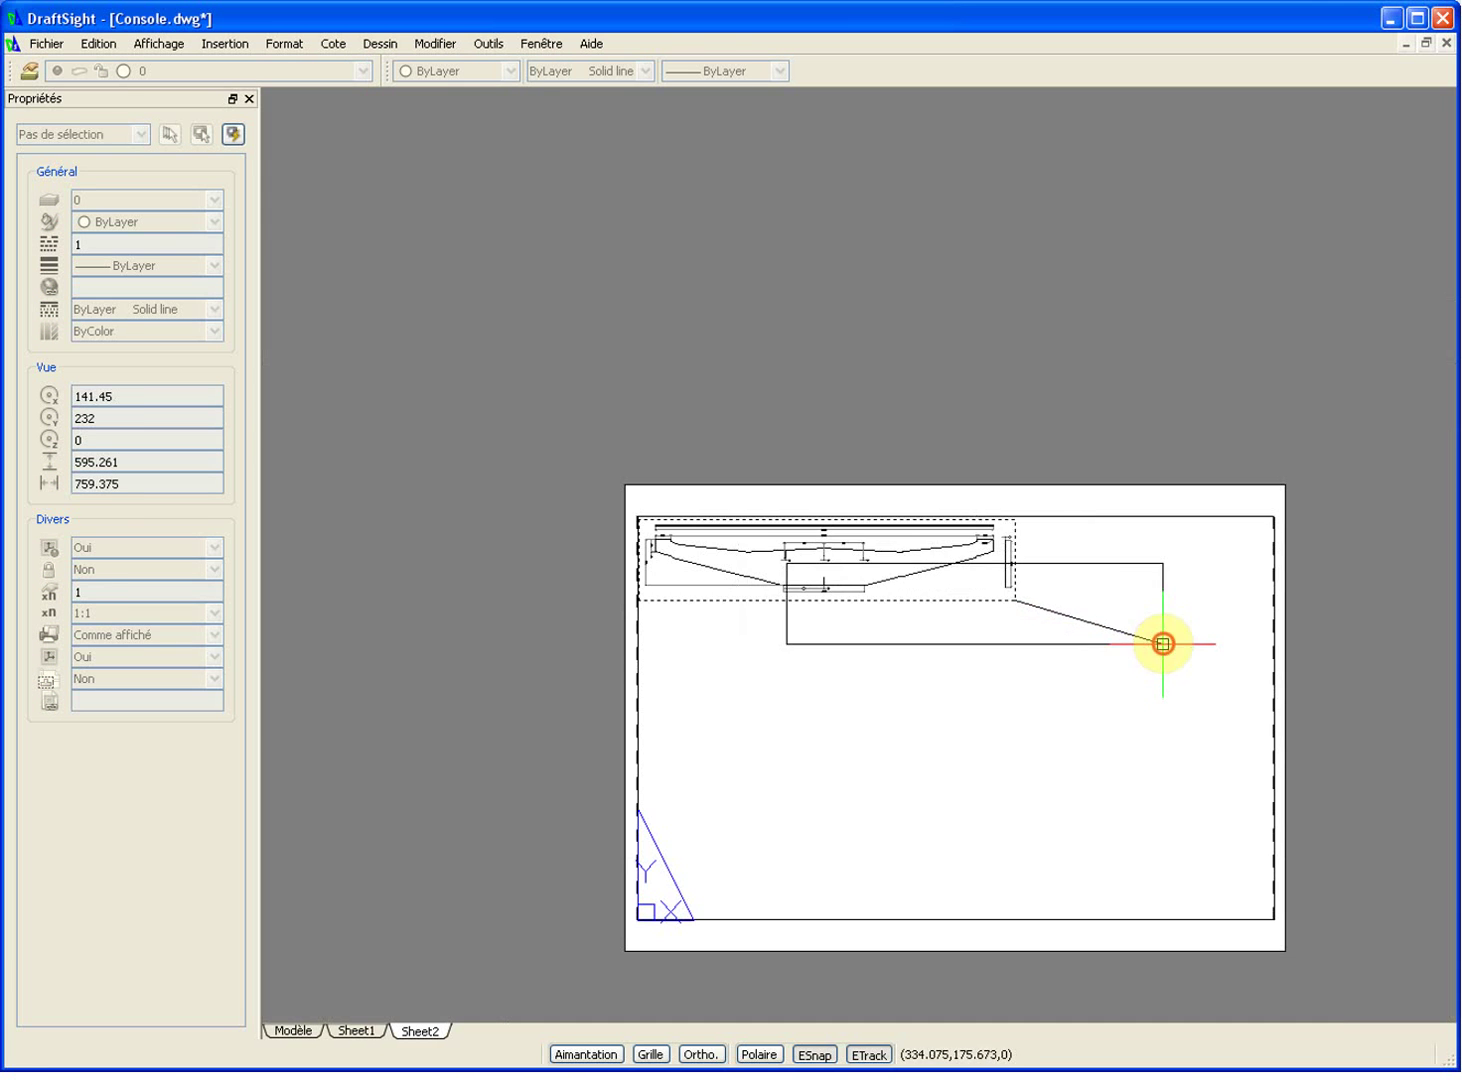
{"action": "left_click", "coordinate": [1164, 643]}
Step: Crop the copied viewport to the console's right end and side view, about 68 wide by 45 high
{"action": "left_click", "coordinate": [1161, 592]}
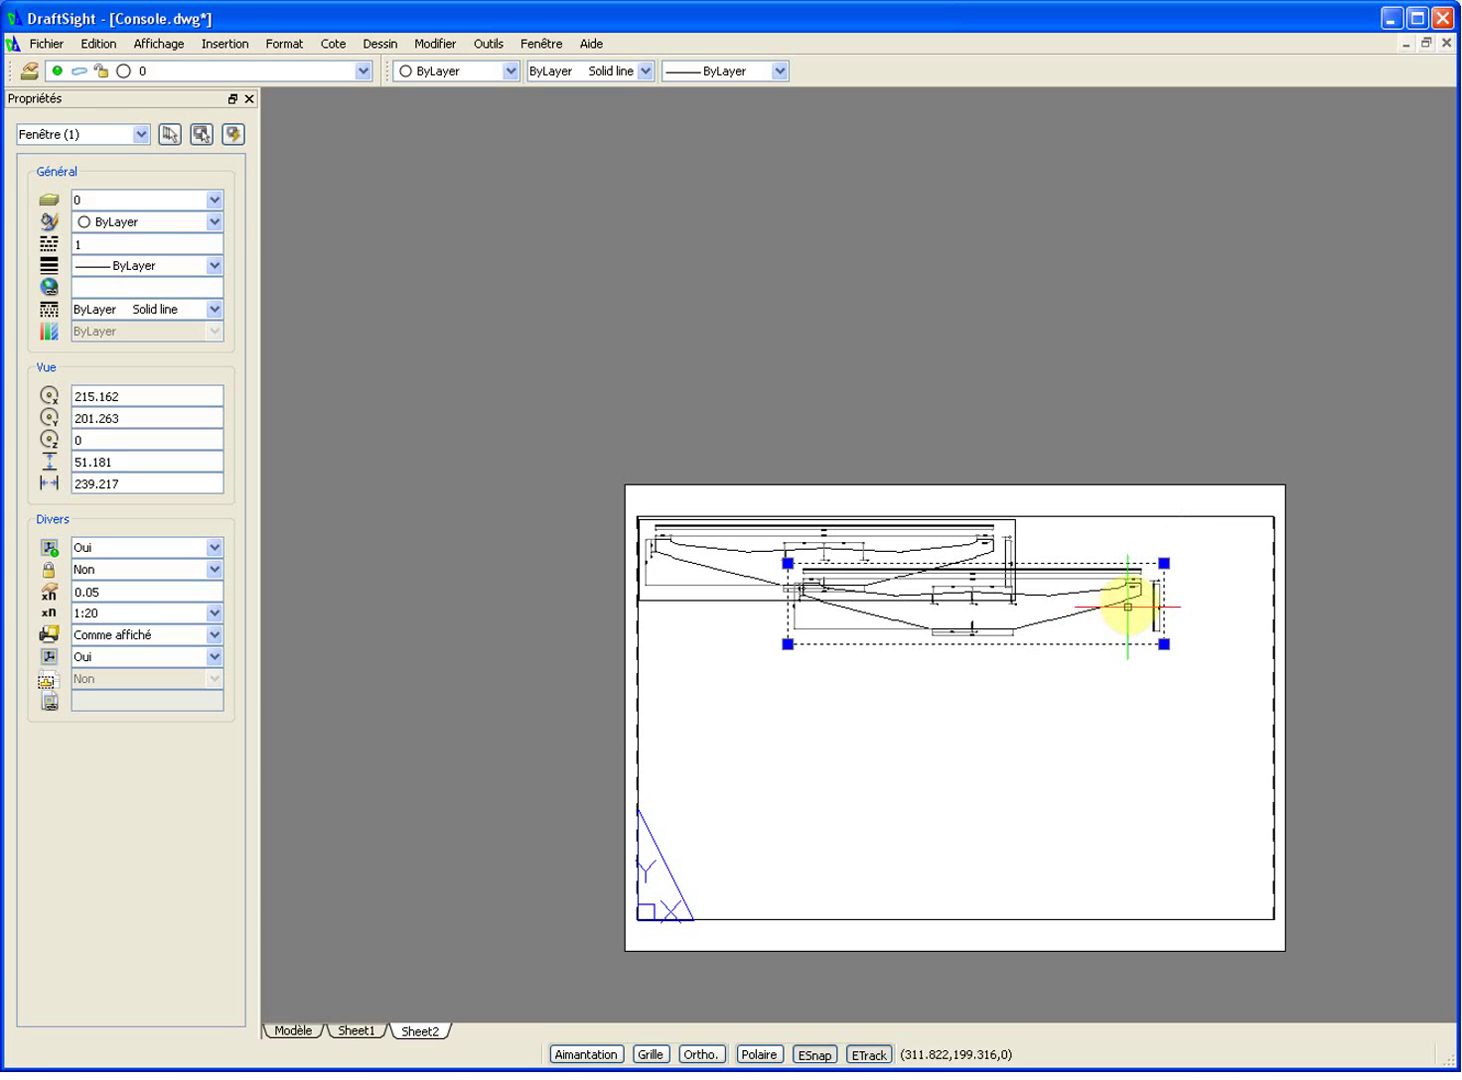
{"action": "left_click", "coordinate": [788, 563]}
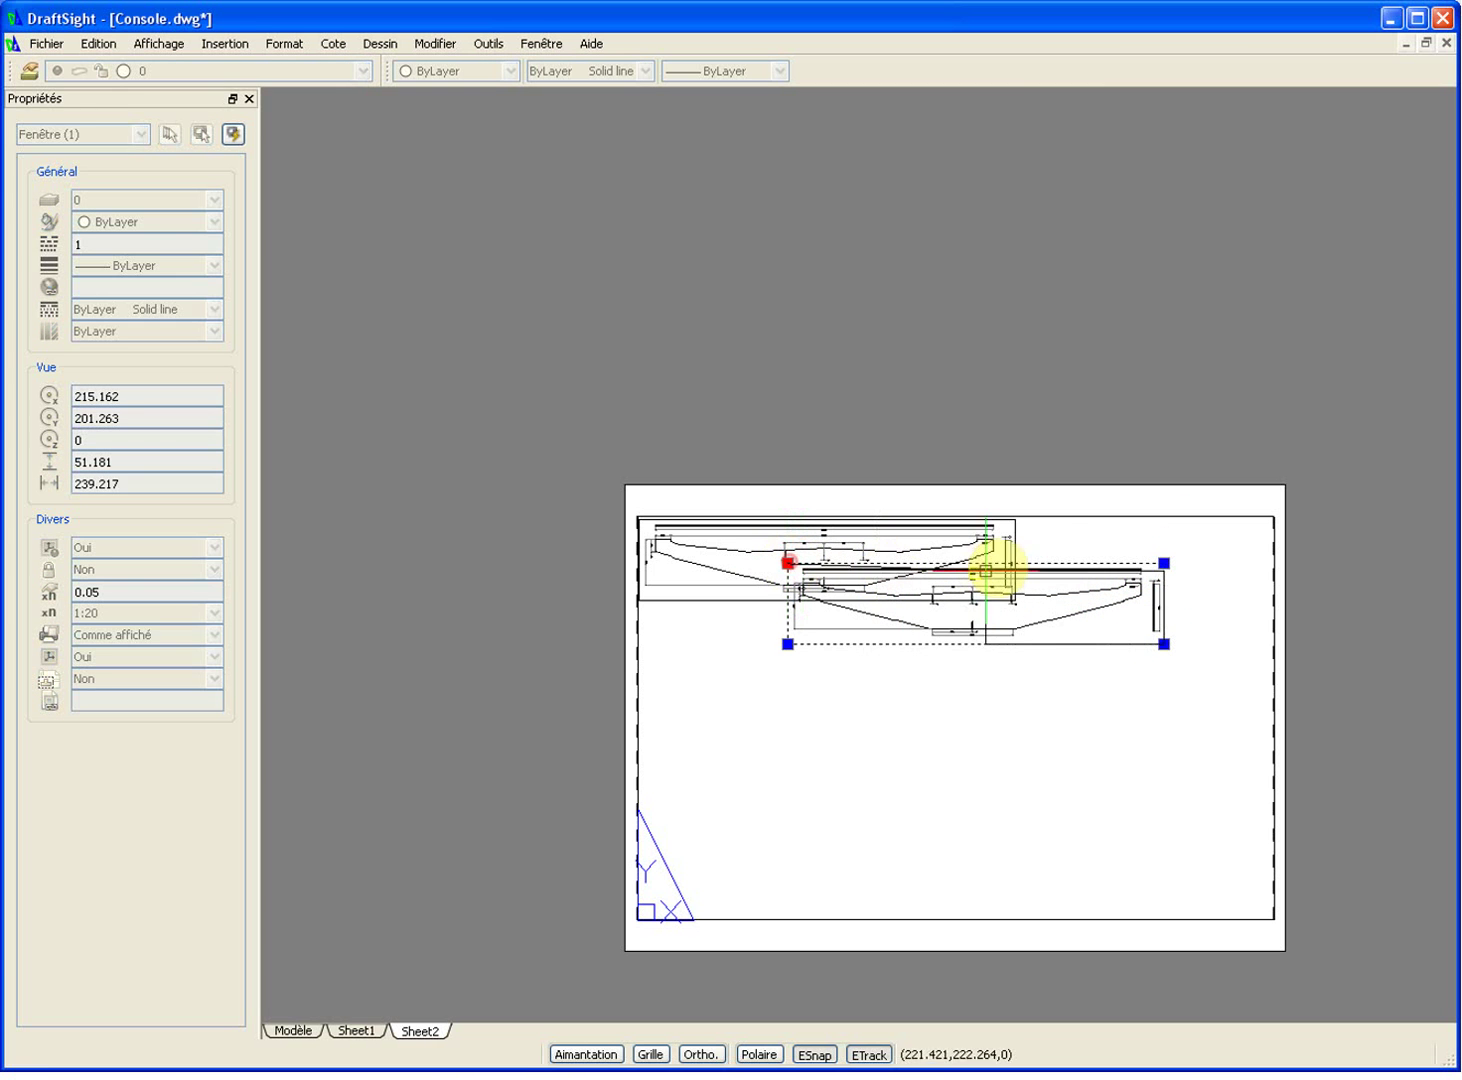
{"action": "left_click", "coordinate": [1057, 573]}
Step: Move the cropped viewport up beside the main viewport, just below the sheet's upper margin
{"action": "scroll", "coordinate": [1096, 578], "scroll_direction": "up", "scroll_amount": 6}
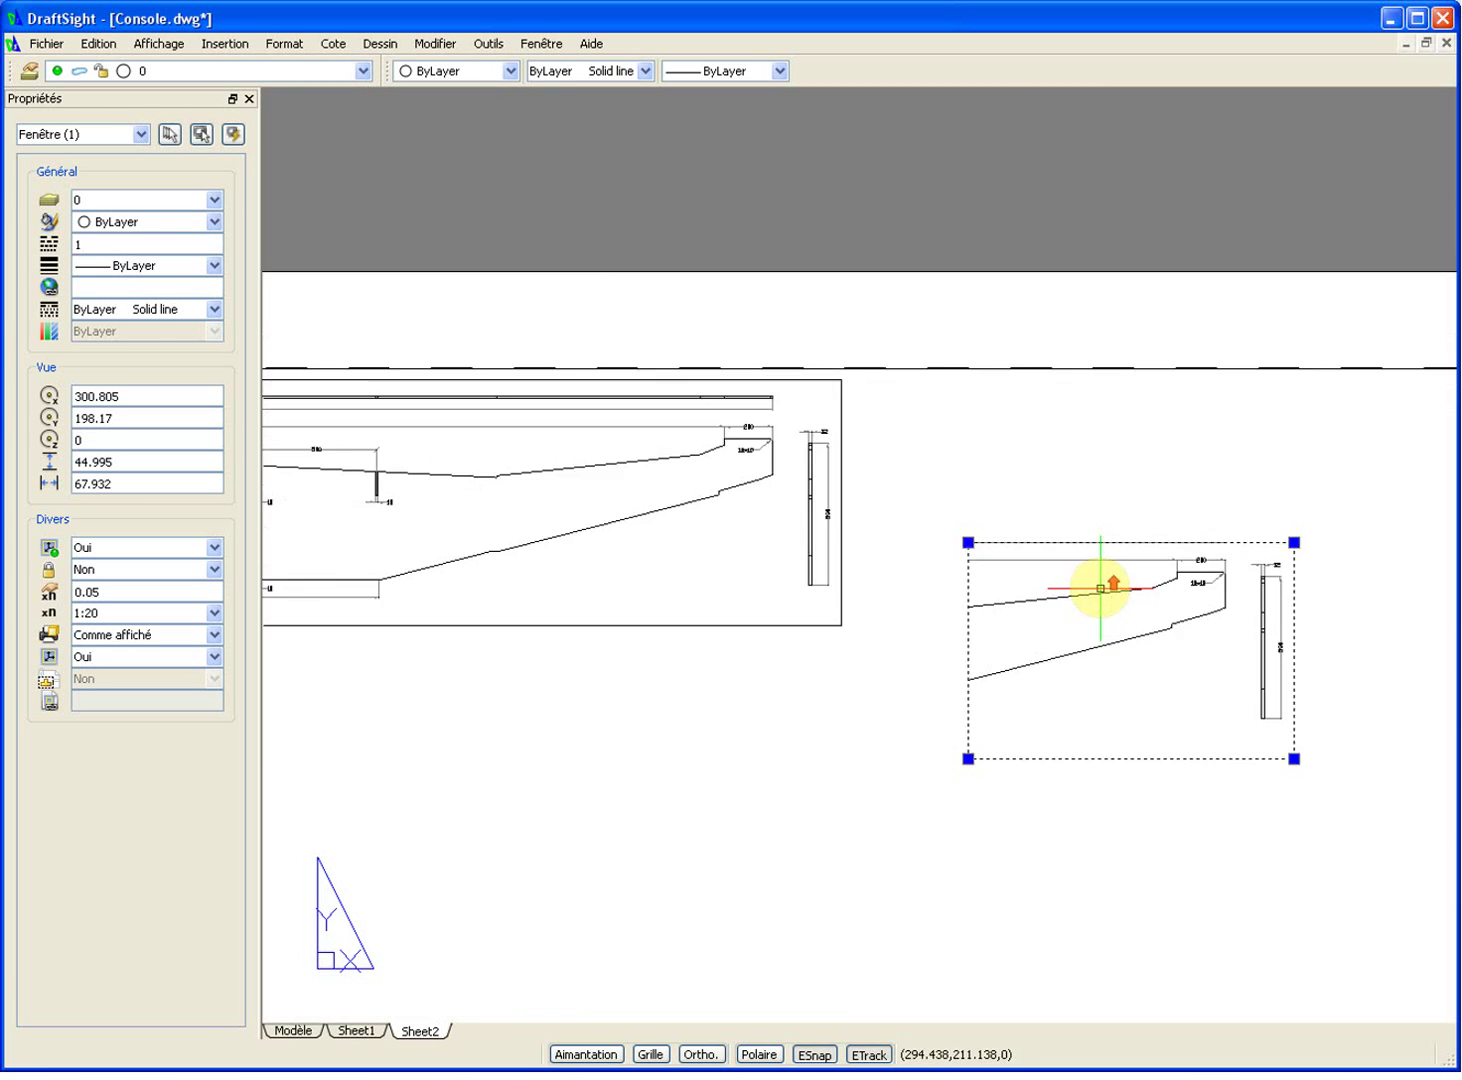
{"action": "left_click", "coordinate": [1012, 564]}
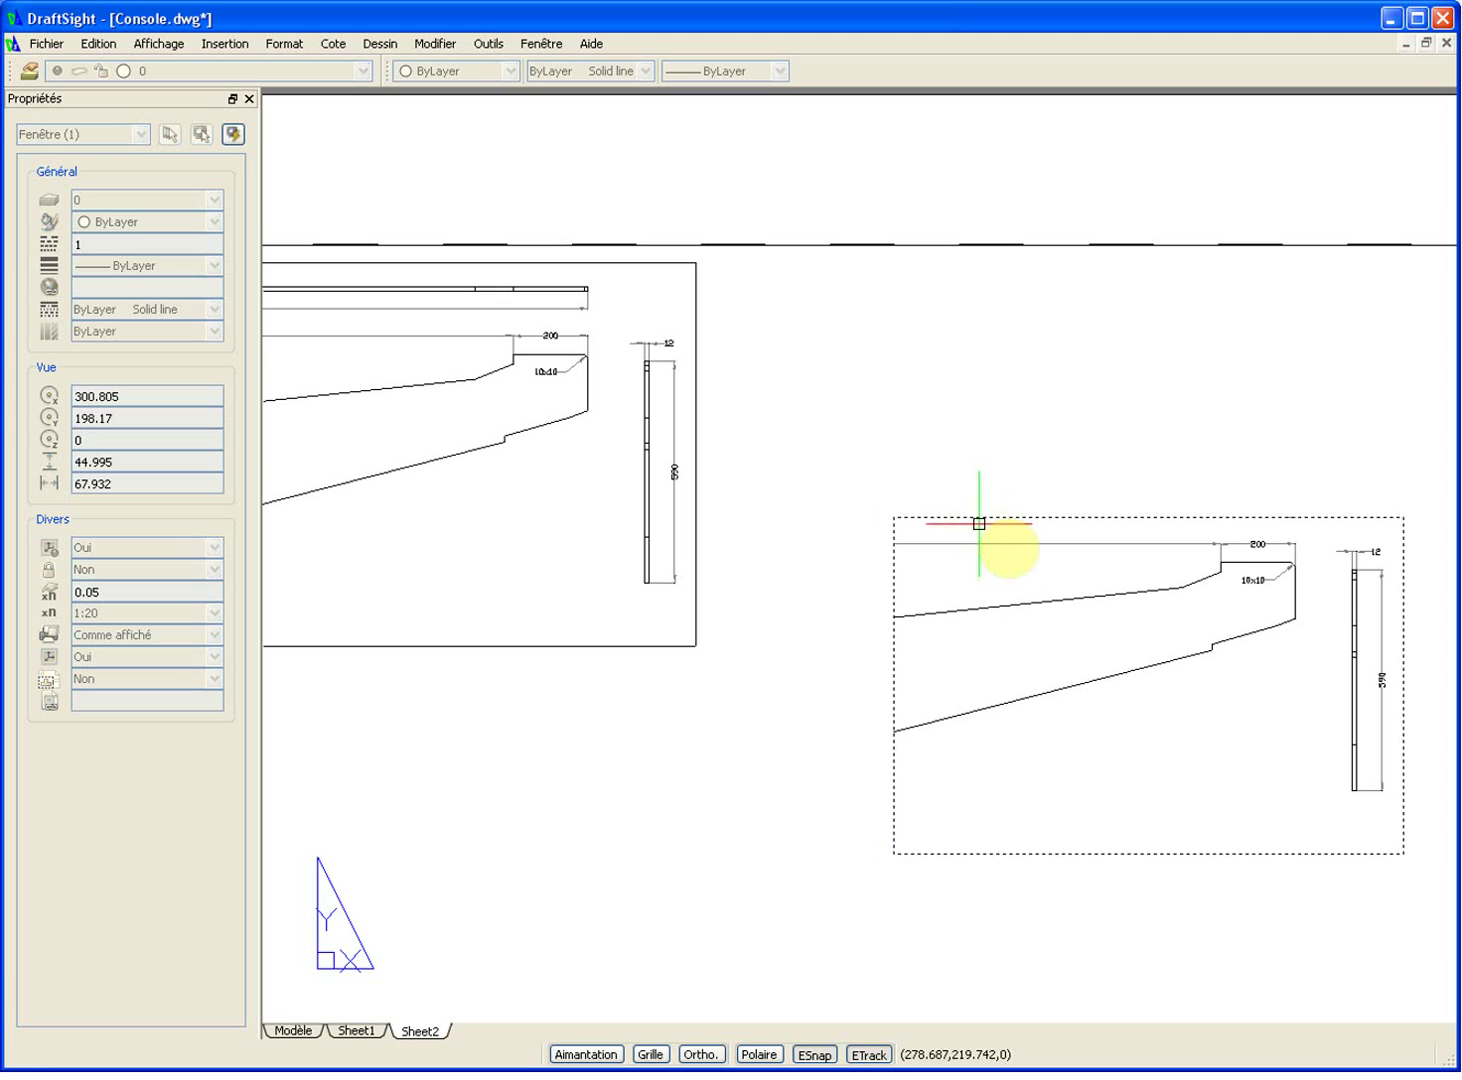
{"action": "left_click", "coordinate": [868, 304]}
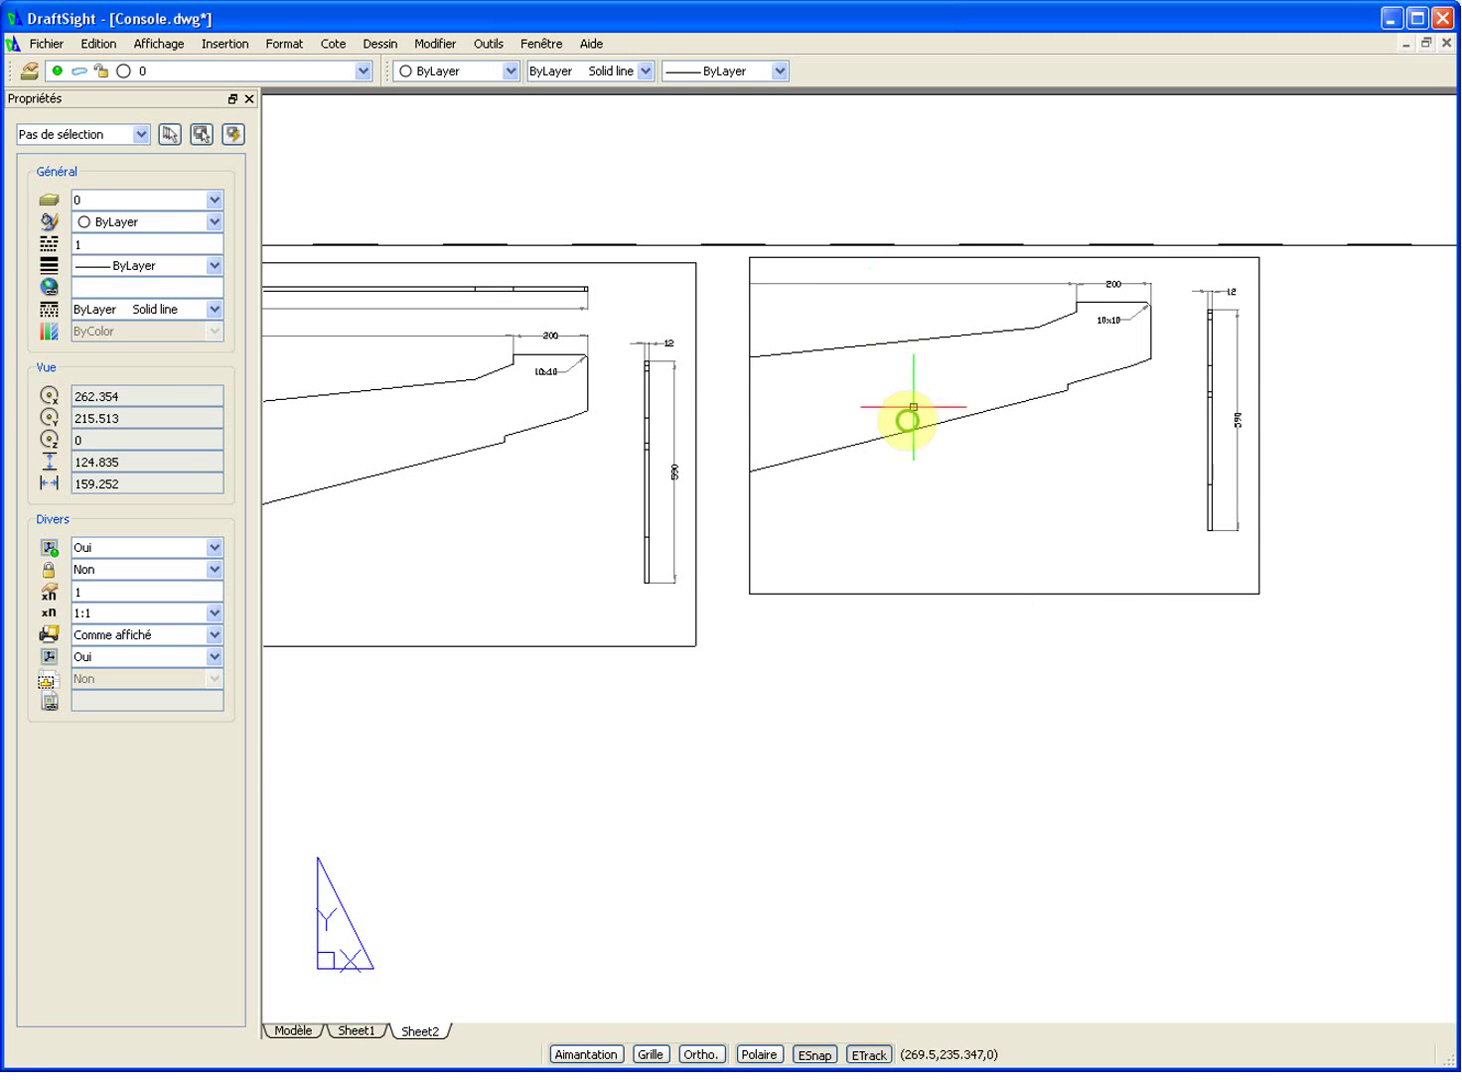
{"action": "middle_click_drag", "start_coordinate": [912, 407], "coordinate": [911, 546]}
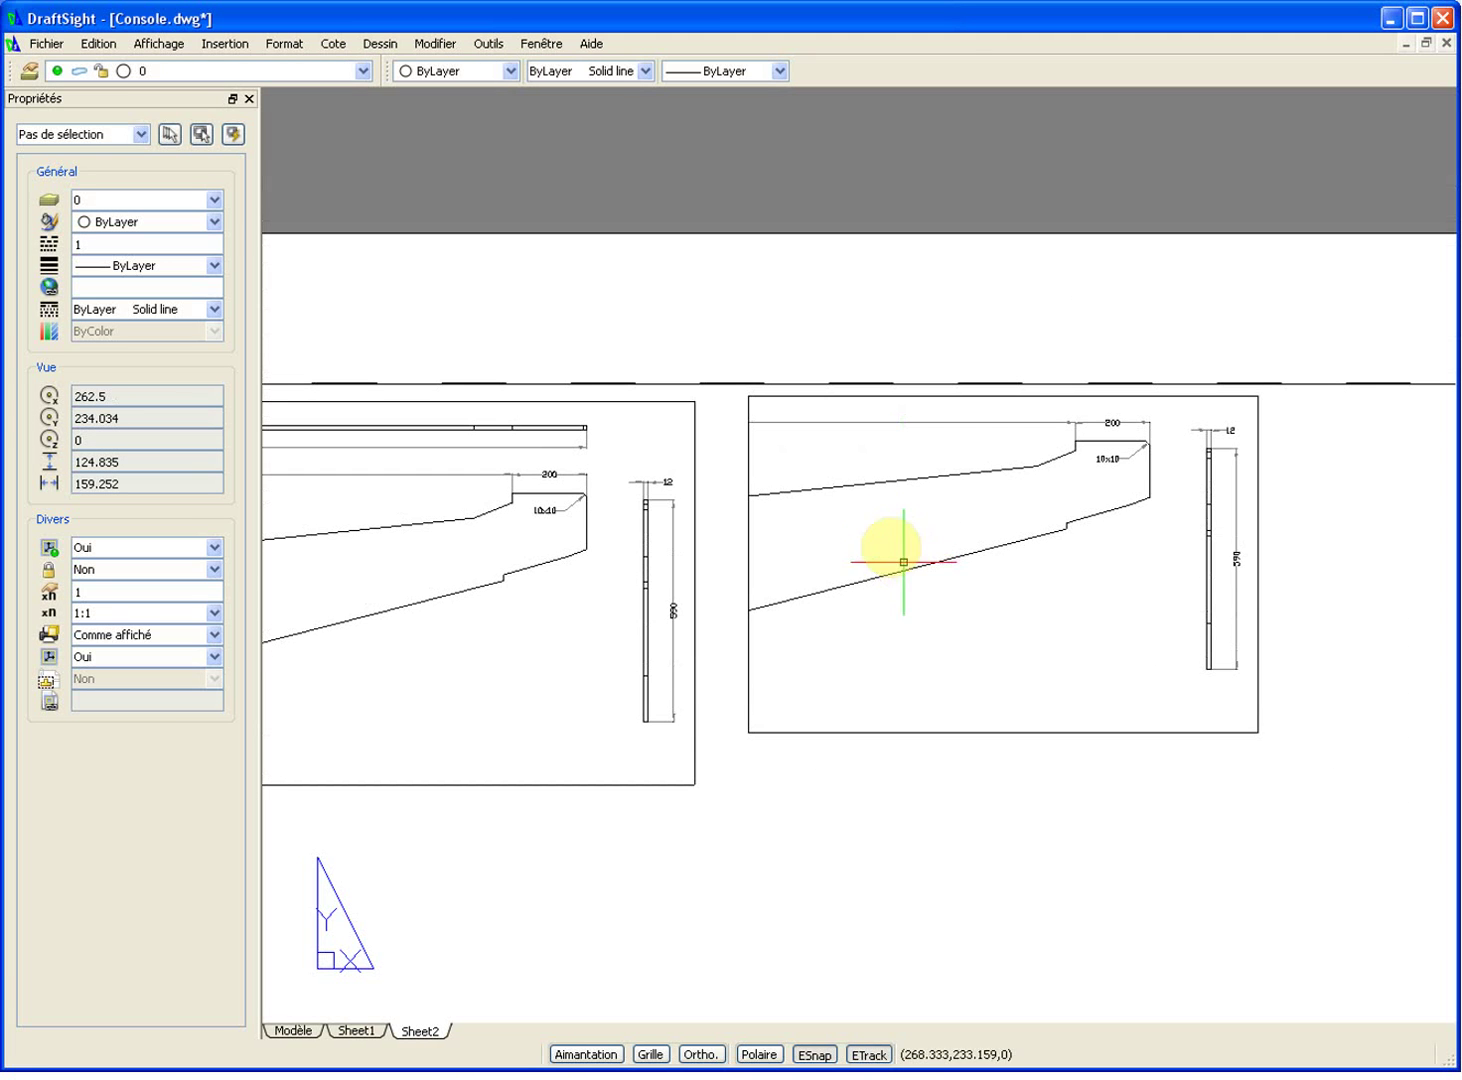
Step: Activate the copied viewport, enlarge and center the console's chamfered right end in it, and return to the sheet
{"action": "double_click", "coordinate": [904, 507]}
{"action": "scroll", "coordinate": [910, 509], "scroll_direction": "down", "scroll_amount": 3}
{"action": "scroll", "coordinate": [1035, 460], "scroll_direction": "up", "scroll_amount": 3}
{"action": "scroll", "coordinate": [1040, 461], "scroll_direction": "up", "scroll_amount": 6}
{"action": "scroll", "coordinate": [913, 538], "scroll_direction": "up", "scroll_amount": 2}
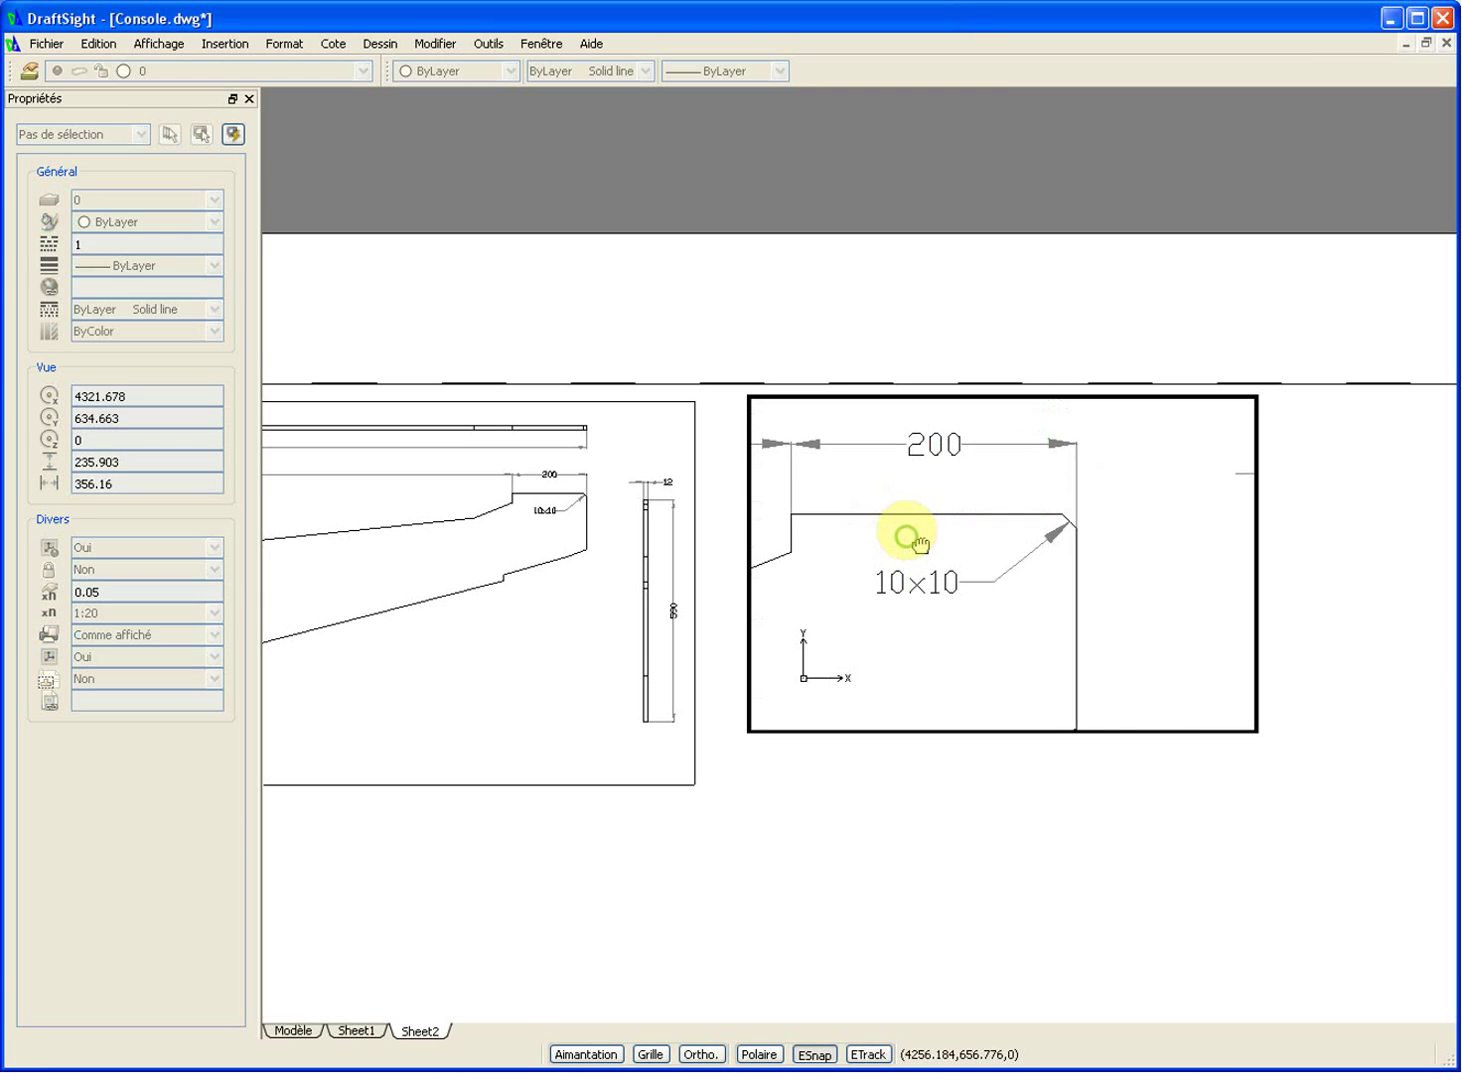
{"action": "scroll", "coordinate": [994, 529], "scroll_direction": "down", "scroll_amount": 2}
{"action": "middle_click_drag", "start_coordinate": [1010, 560], "coordinate": [1016, 520]}
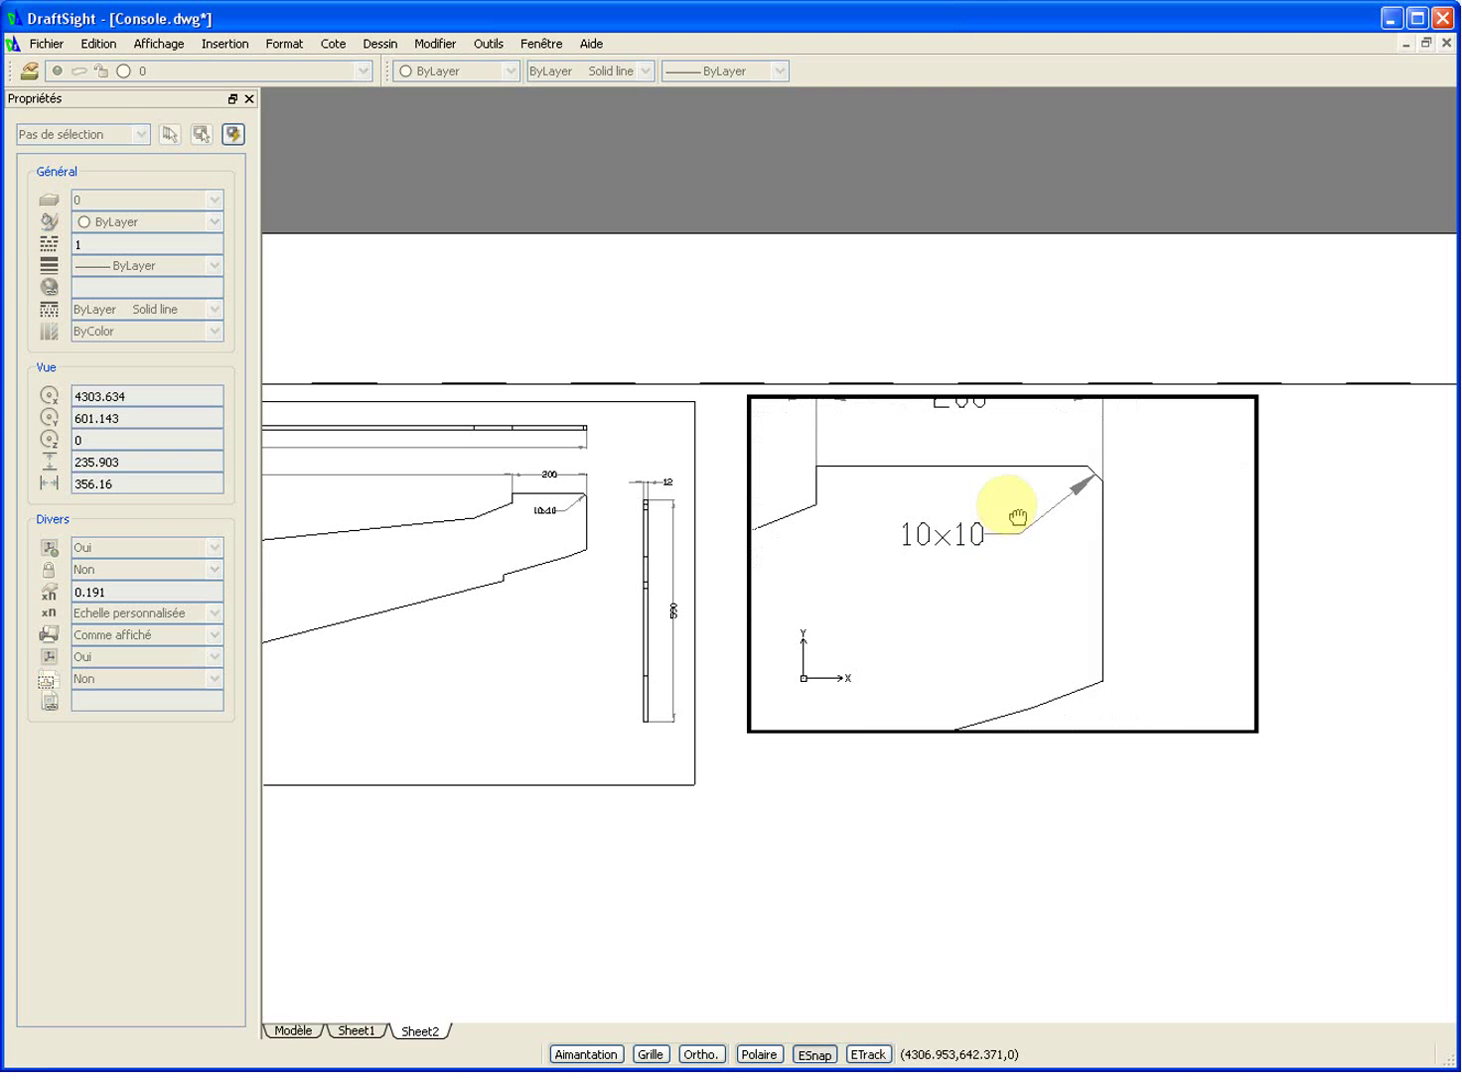
{"action": "double_click", "coordinate": [1299, 558]}
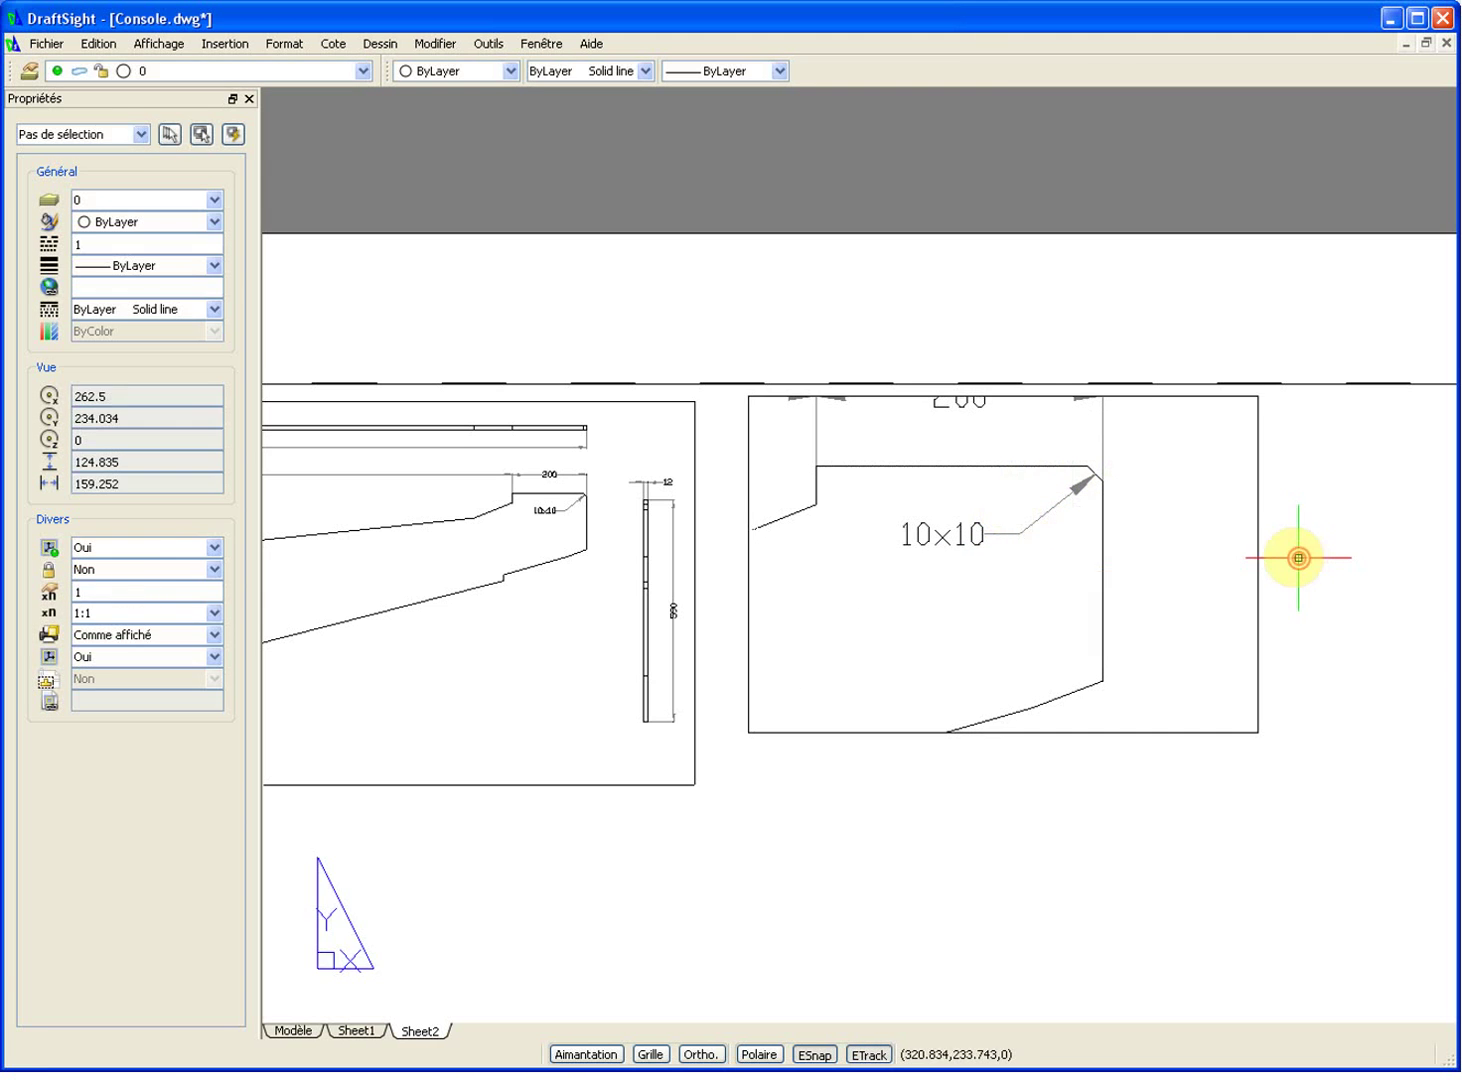
Step: Resize the detail viewport around the enlarged console end, to about 54.7 wide by 46.6 high
{"action": "left_click", "coordinate": [1259, 494]}
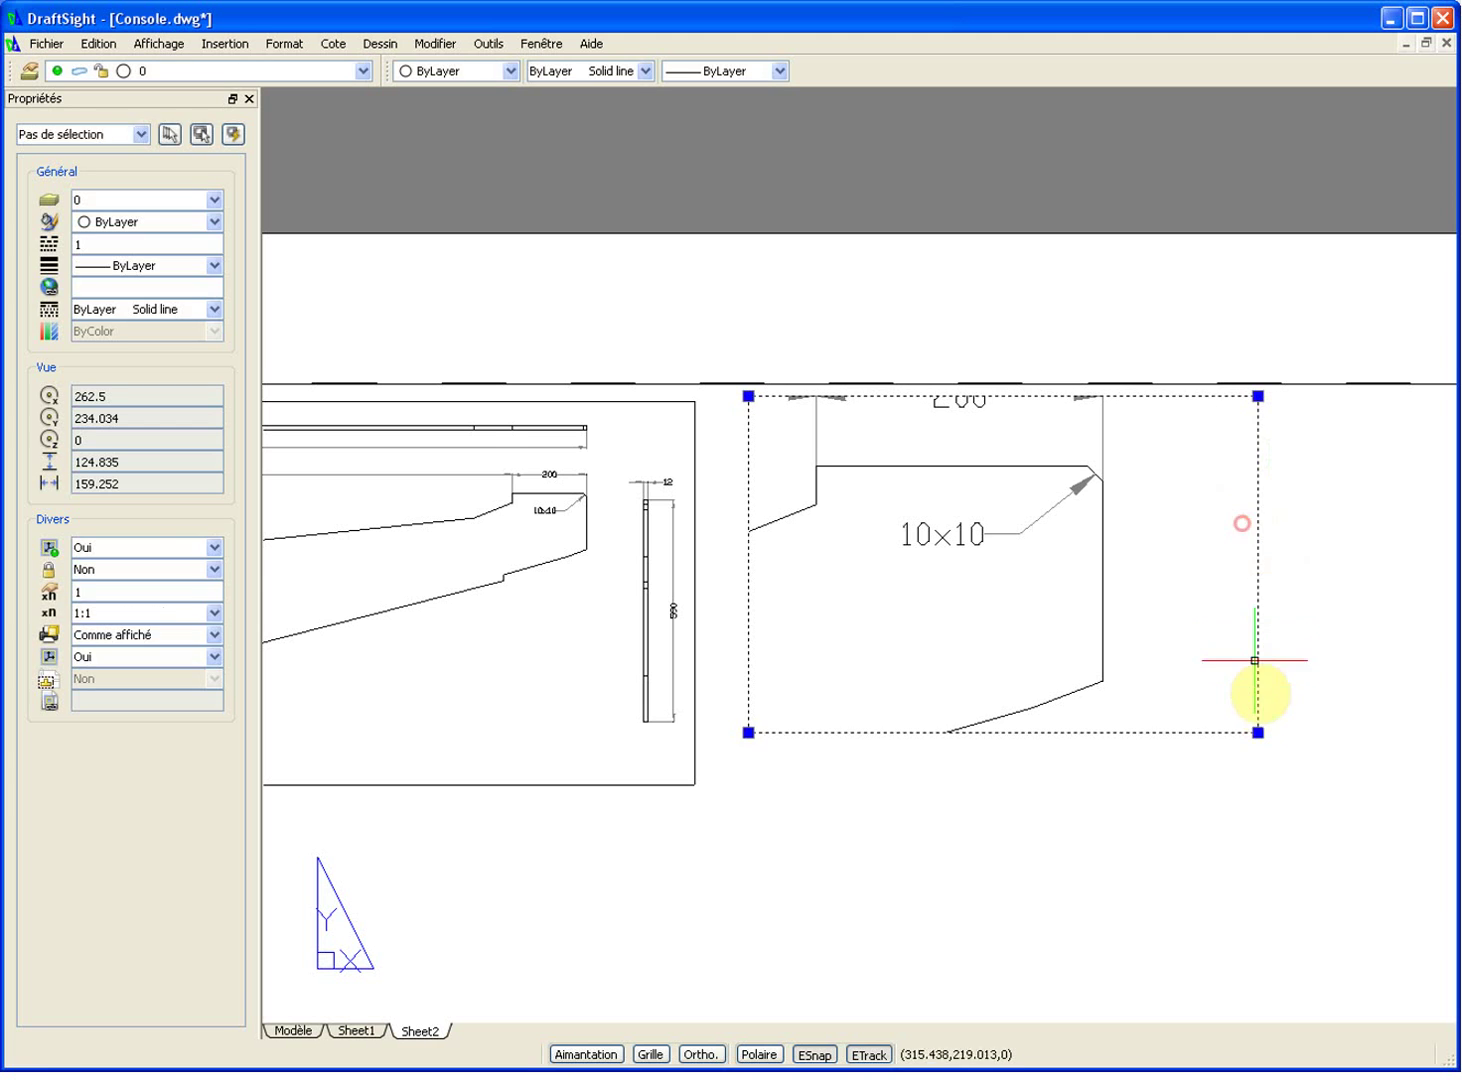
{"action": "left_click", "coordinate": [1258, 733]}
{"action": "left_click", "coordinate": [1160, 744]}
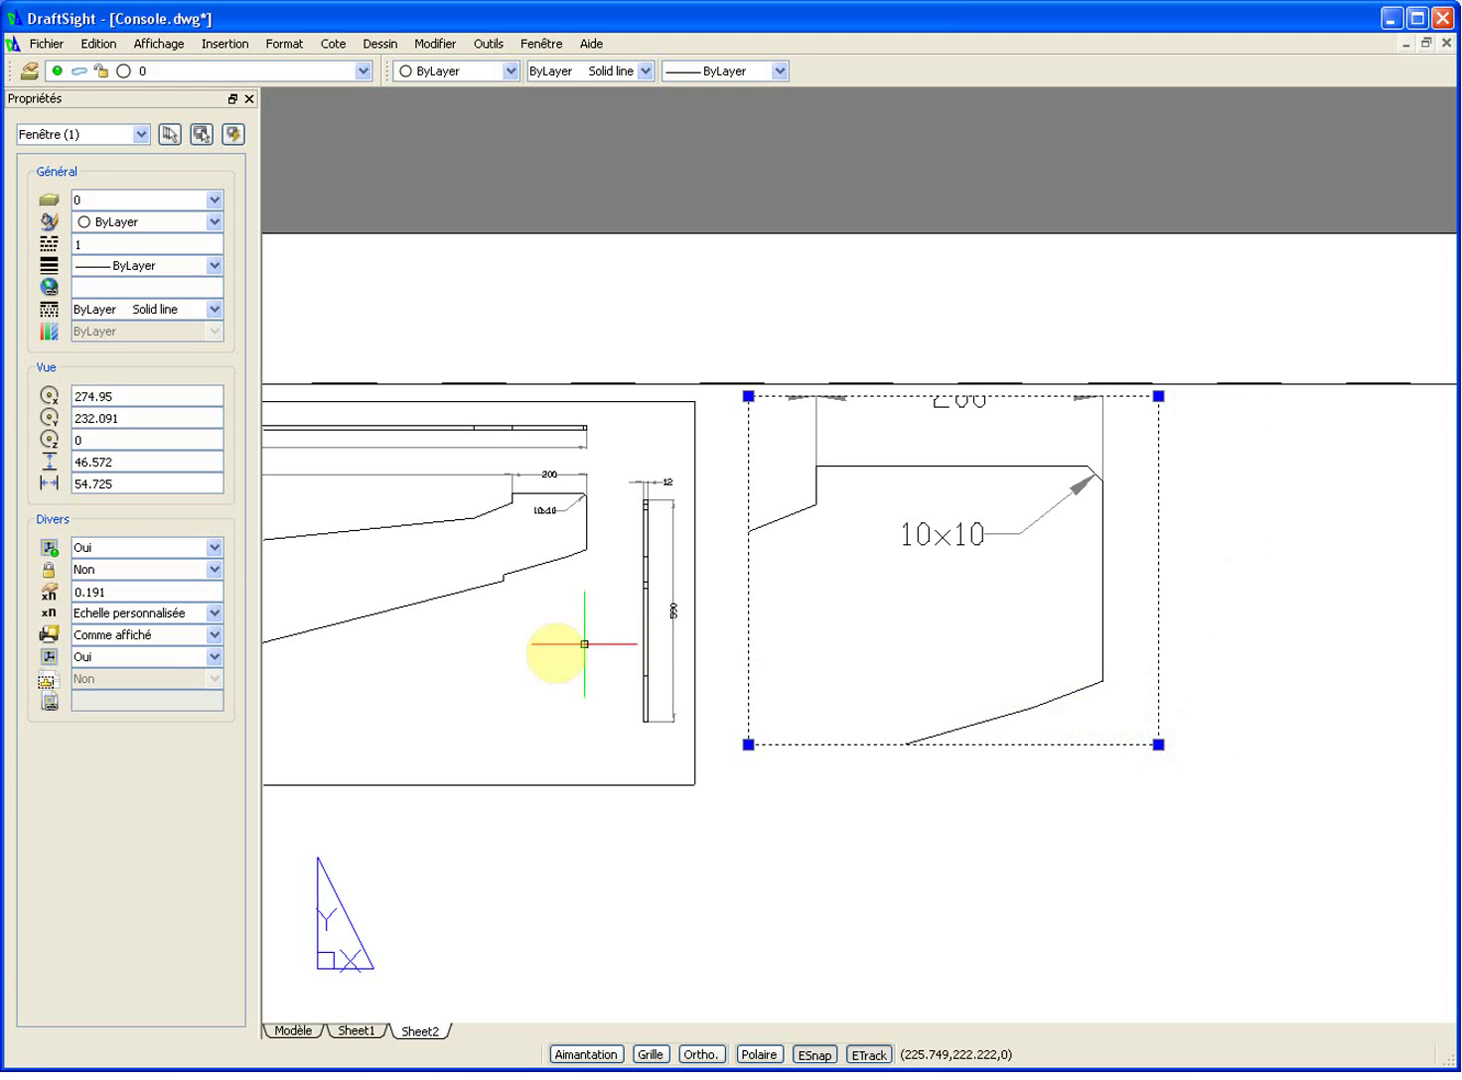
{"action": "scroll", "coordinate": [645, 586], "scroll_direction": "down", "scroll_amount": 1}
{"action": "middle_click_drag", "start_coordinate": [650, 591], "coordinate": [936, 686]}
{"action": "scroll", "coordinate": [980, 626], "scroll_direction": "up", "scroll_amount": 1}
{"action": "middle_click_drag", "start_coordinate": [981, 626], "coordinate": [897, 620]}
{"action": "scroll", "coordinate": [897, 620], "scroll_direction": "down", "scroll_amount": 1}
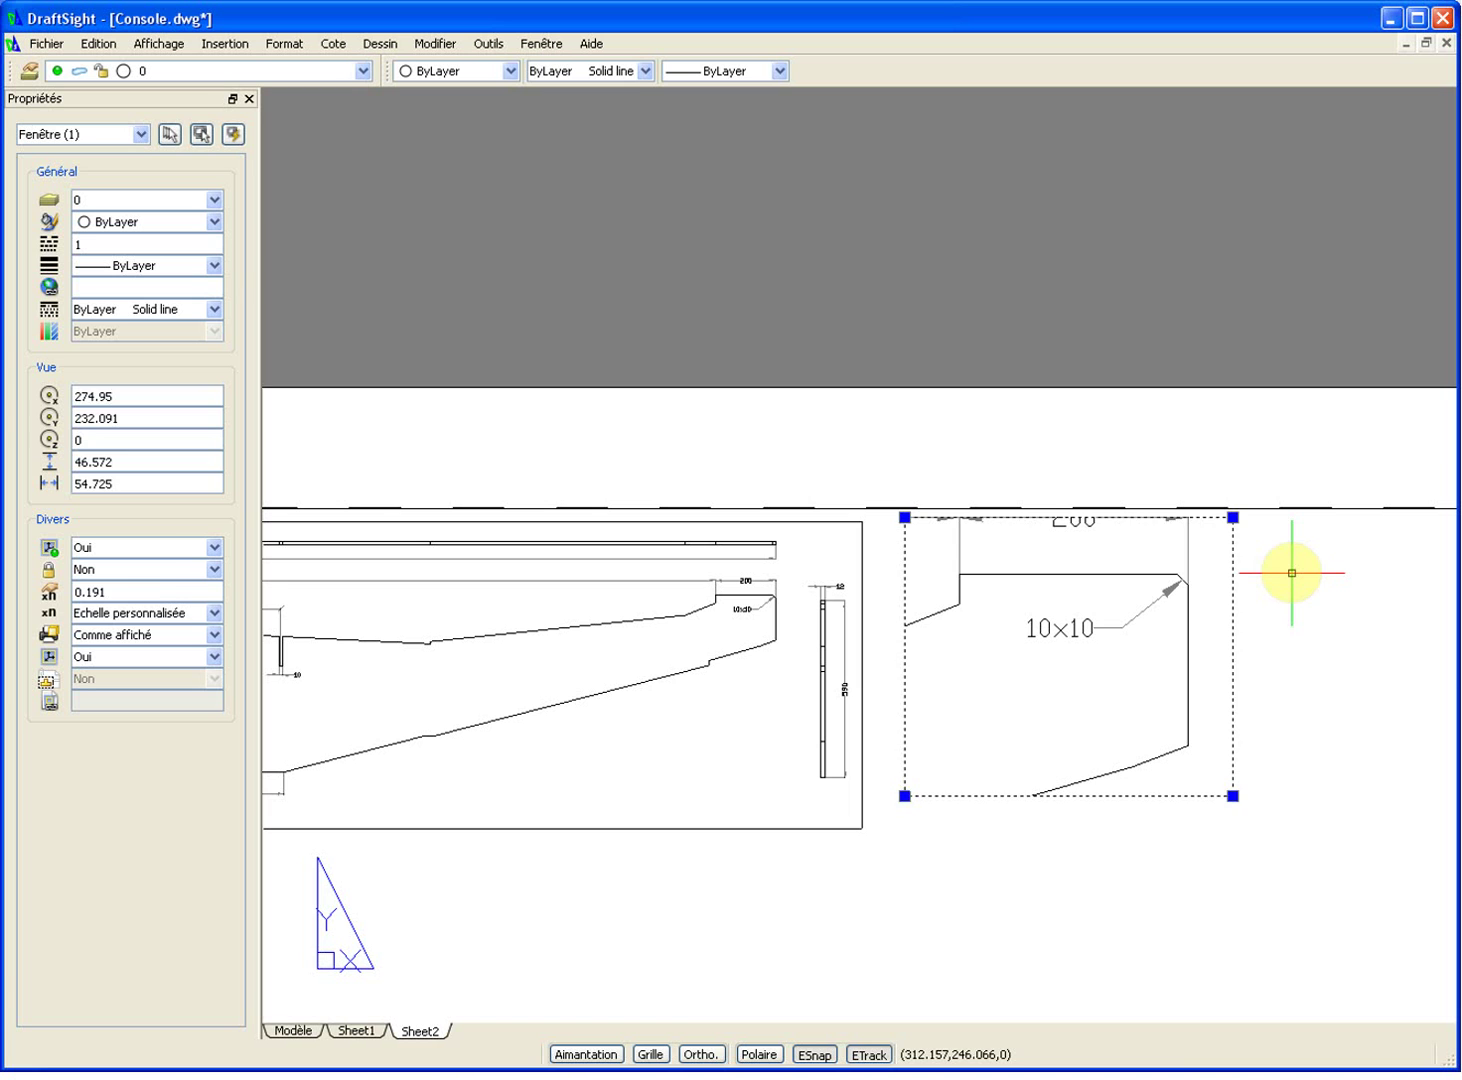
Step: Draw a rectangle around the console's chamfered right end in the main viewport and select that rectangle
{"action": "key", "text": "Escape"}
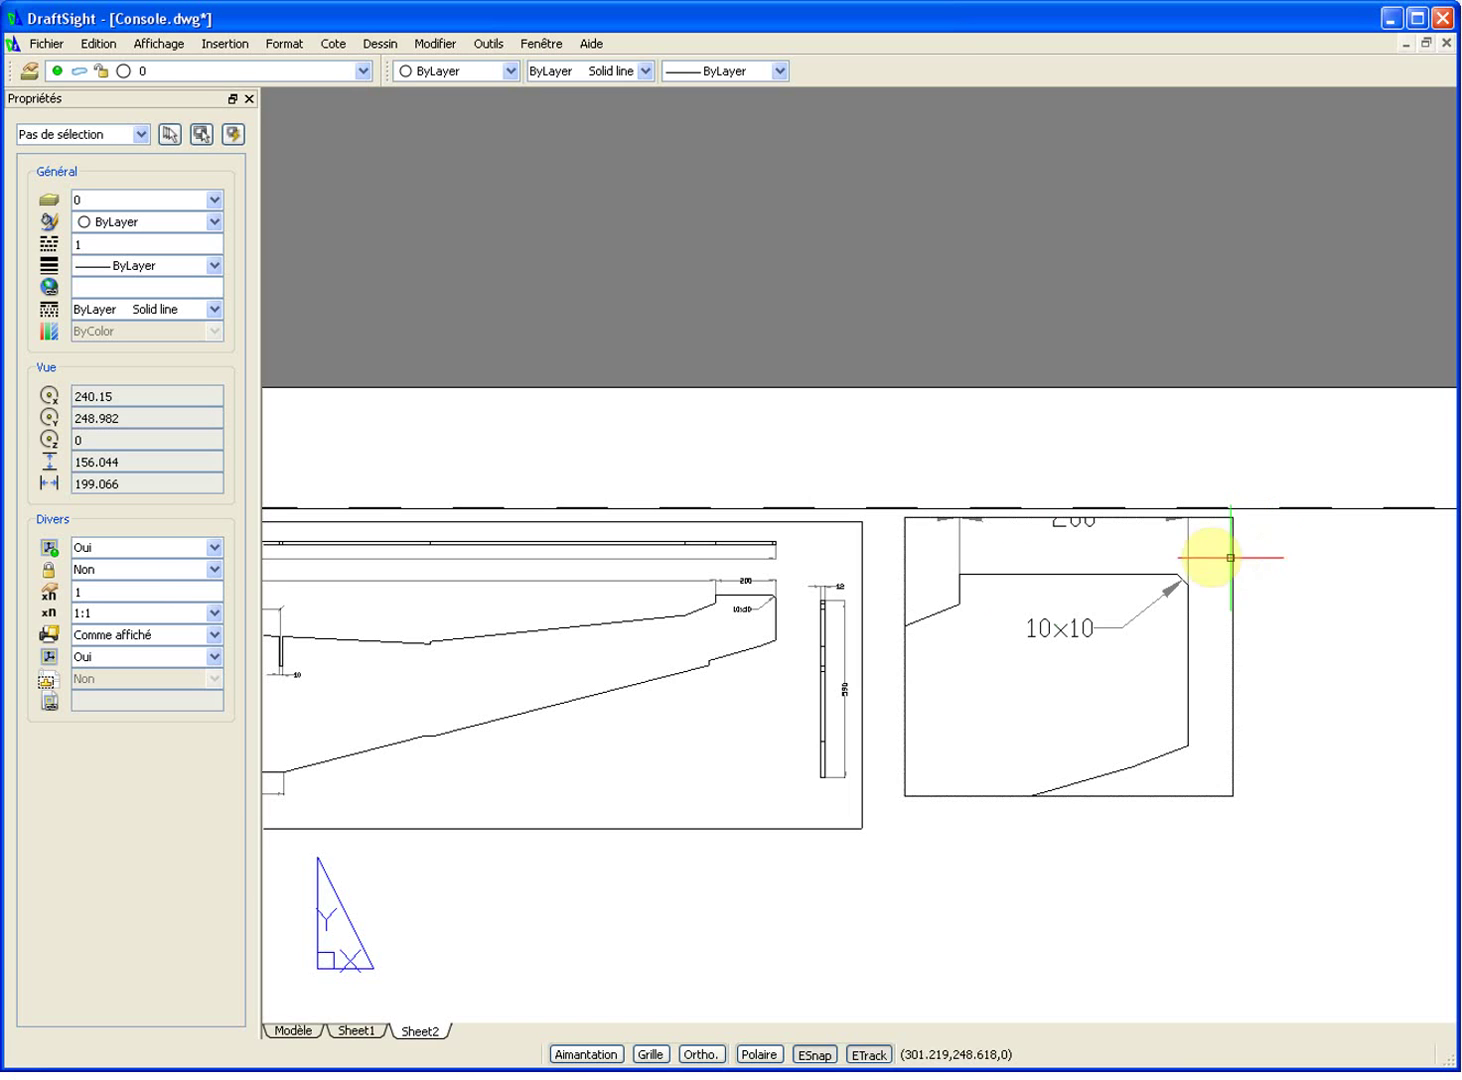
{"action": "scroll", "coordinate": [691, 573], "scroll_direction": "up", "scroll_amount": 2}
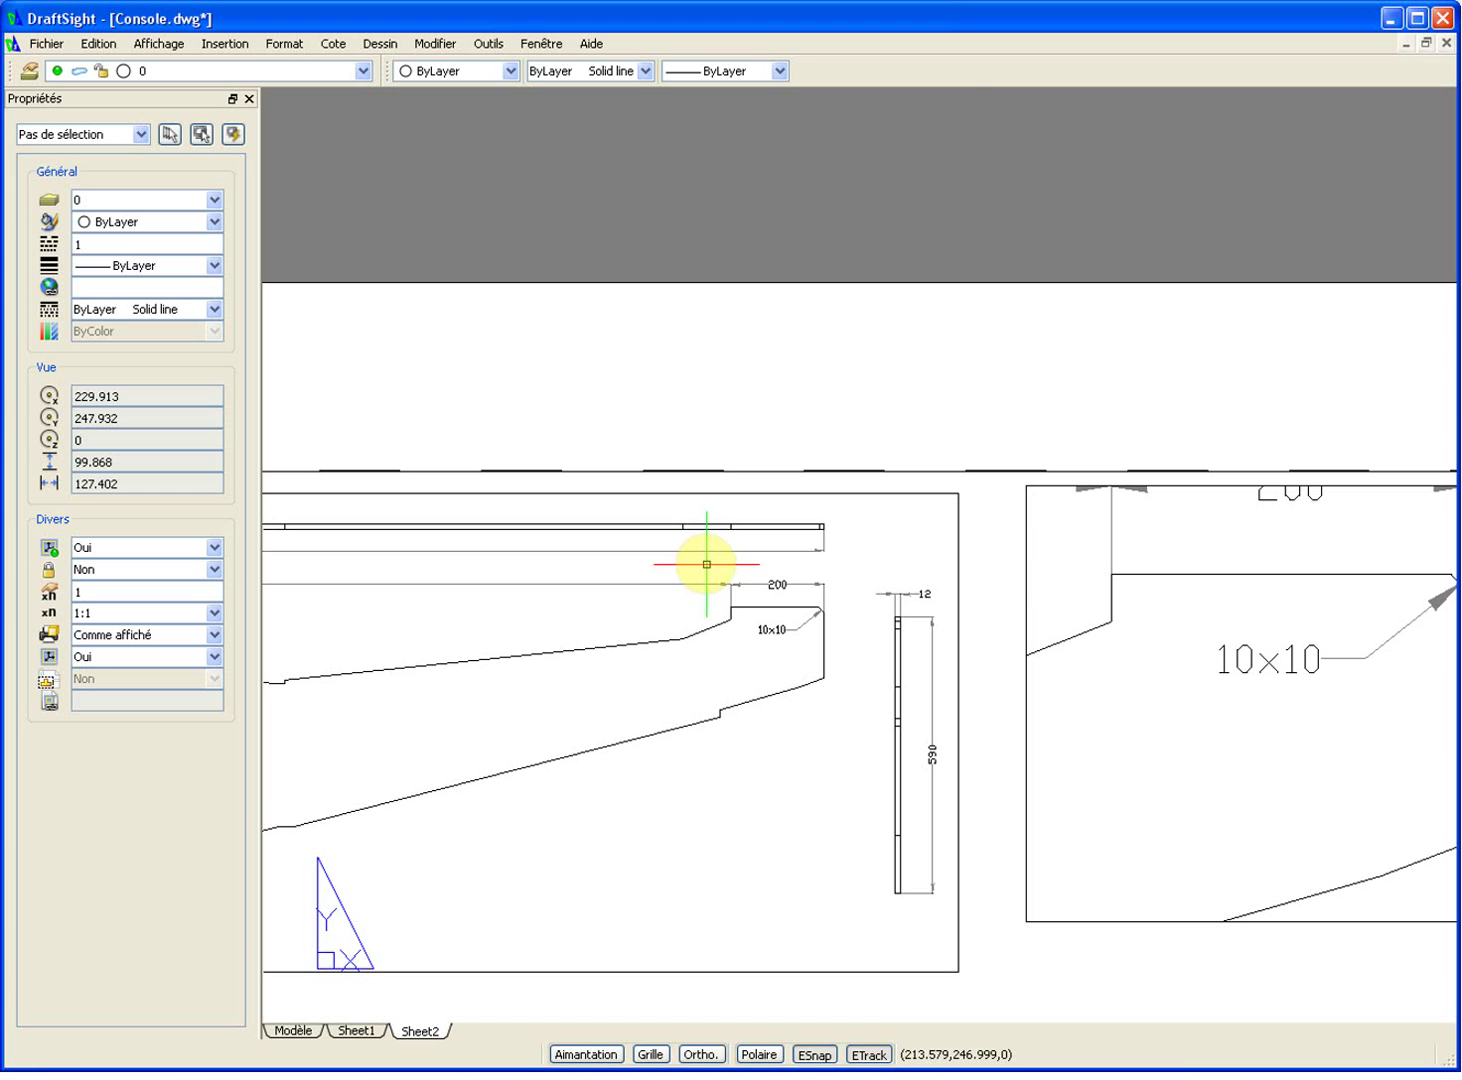
{"action": "double_click", "coordinate": [707, 565]}
{"action": "left_click", "coordinate": [702, 565]}
{"action": "left_click", "coordinate": [847, 712]}
{"action": "left_click", "coordinate": [847, 612]}
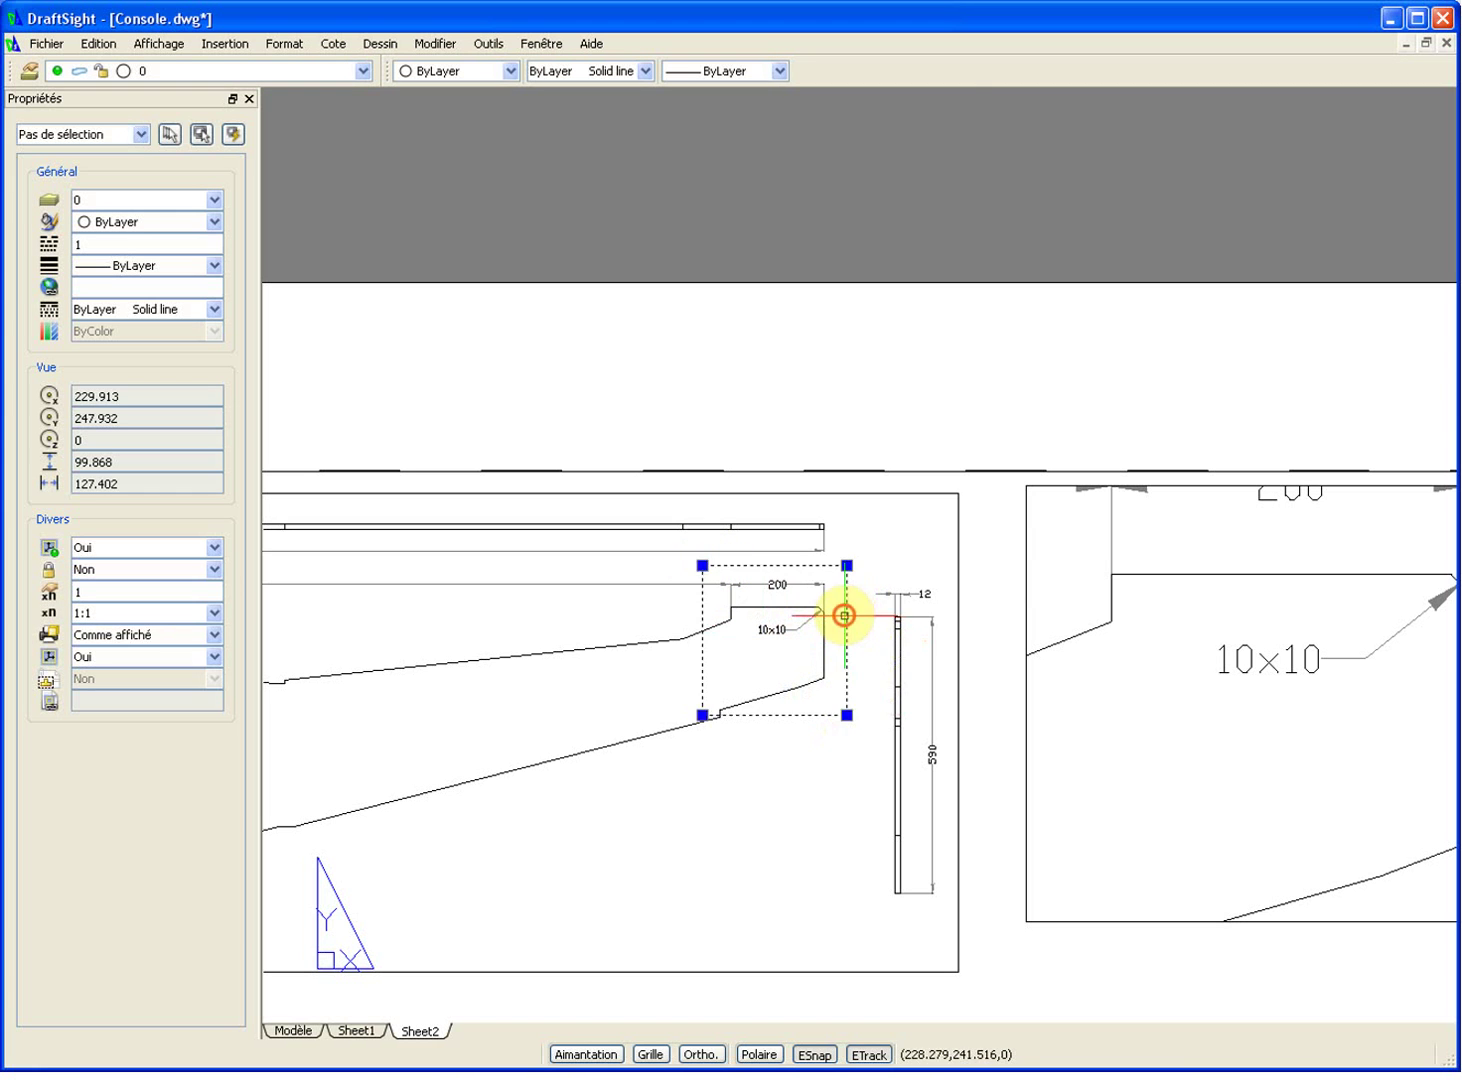
Step: Give the selected rectangle the Magenta color and the DASH2 line style
{"action": "left_click", "coordinate": [478, 75]}
{"action": "left_click", "coordinate": [510, 69]}
{"action": "left_click", "coordinate": [479, 63]}
{"action": "left_click", "coordinate": [441, 175]}
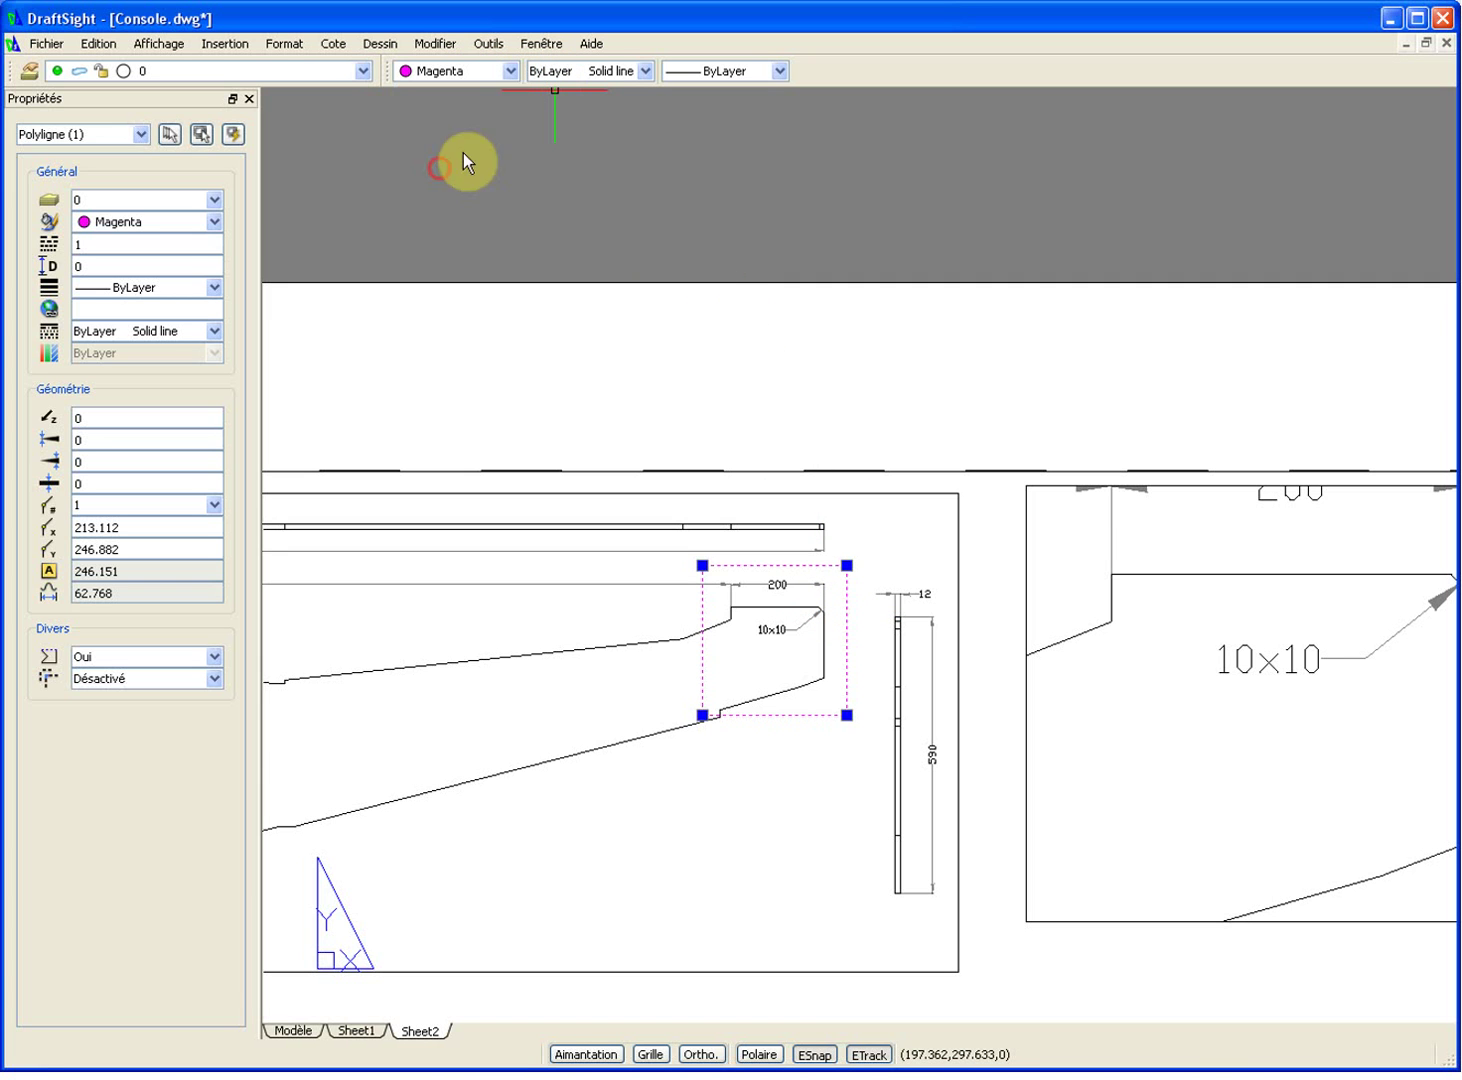
{"action": "left_click", "coordinate": [600, 72]}
{"action": "left_click", "coordinate": [601, 133]}
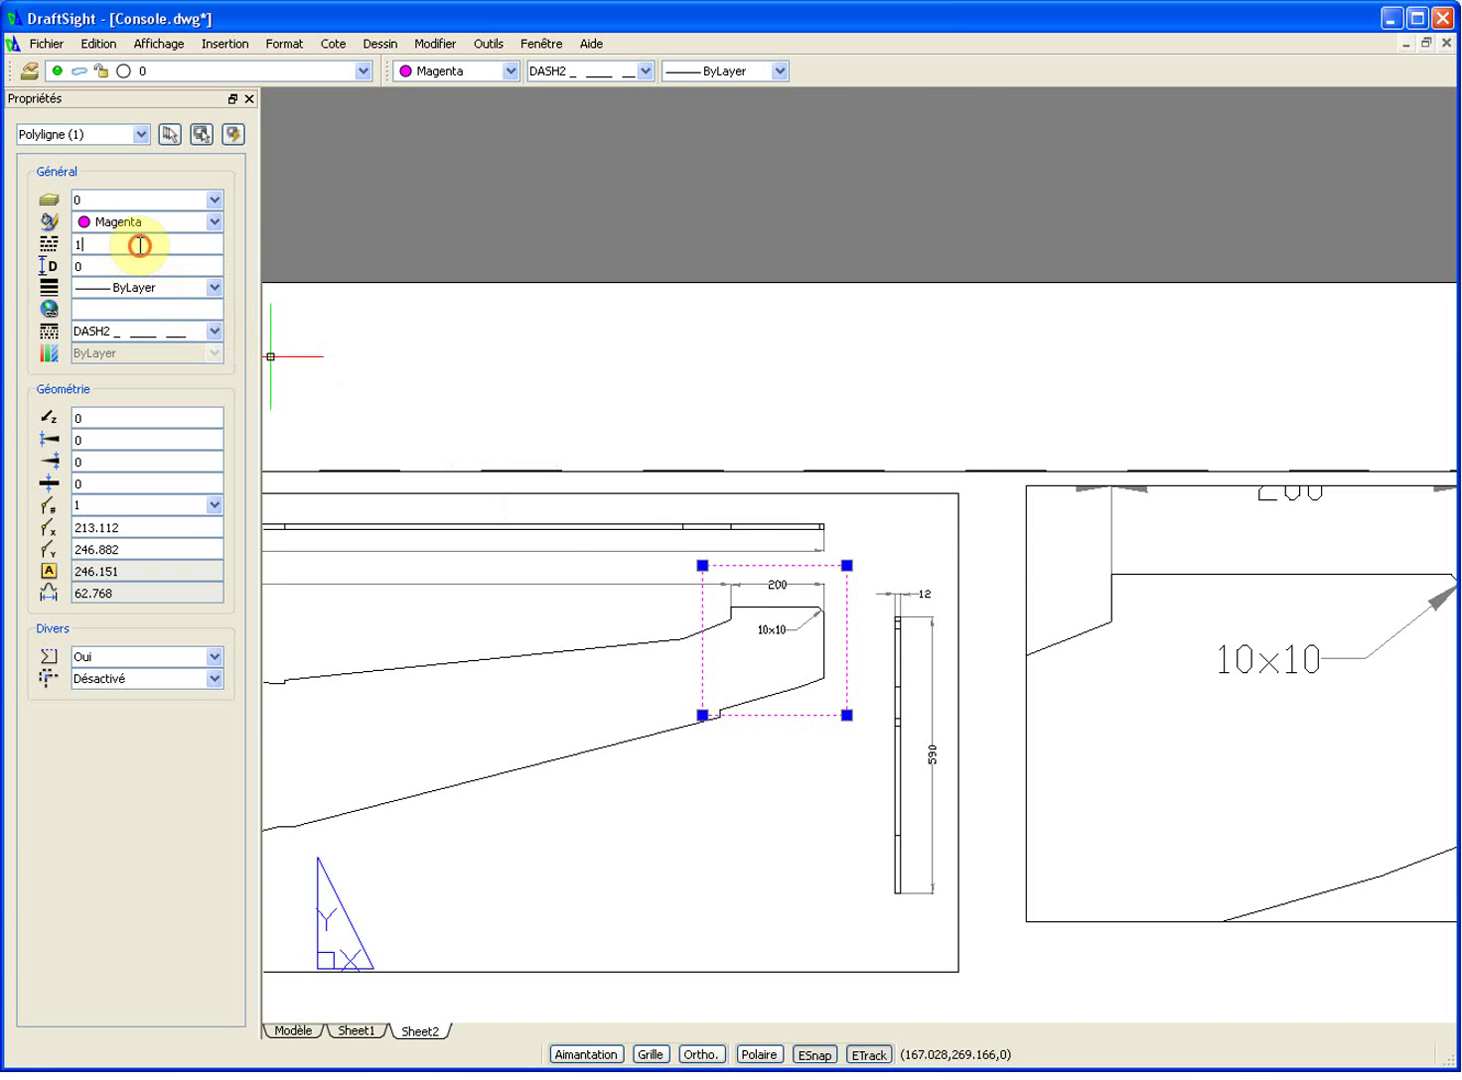
Step: Set the rectangle's line style scale to 0.1 and deselect it
{"action": "scroll", "coordinate": [759, 572], "scroll_direction": "up", "scroll_amount": 5}
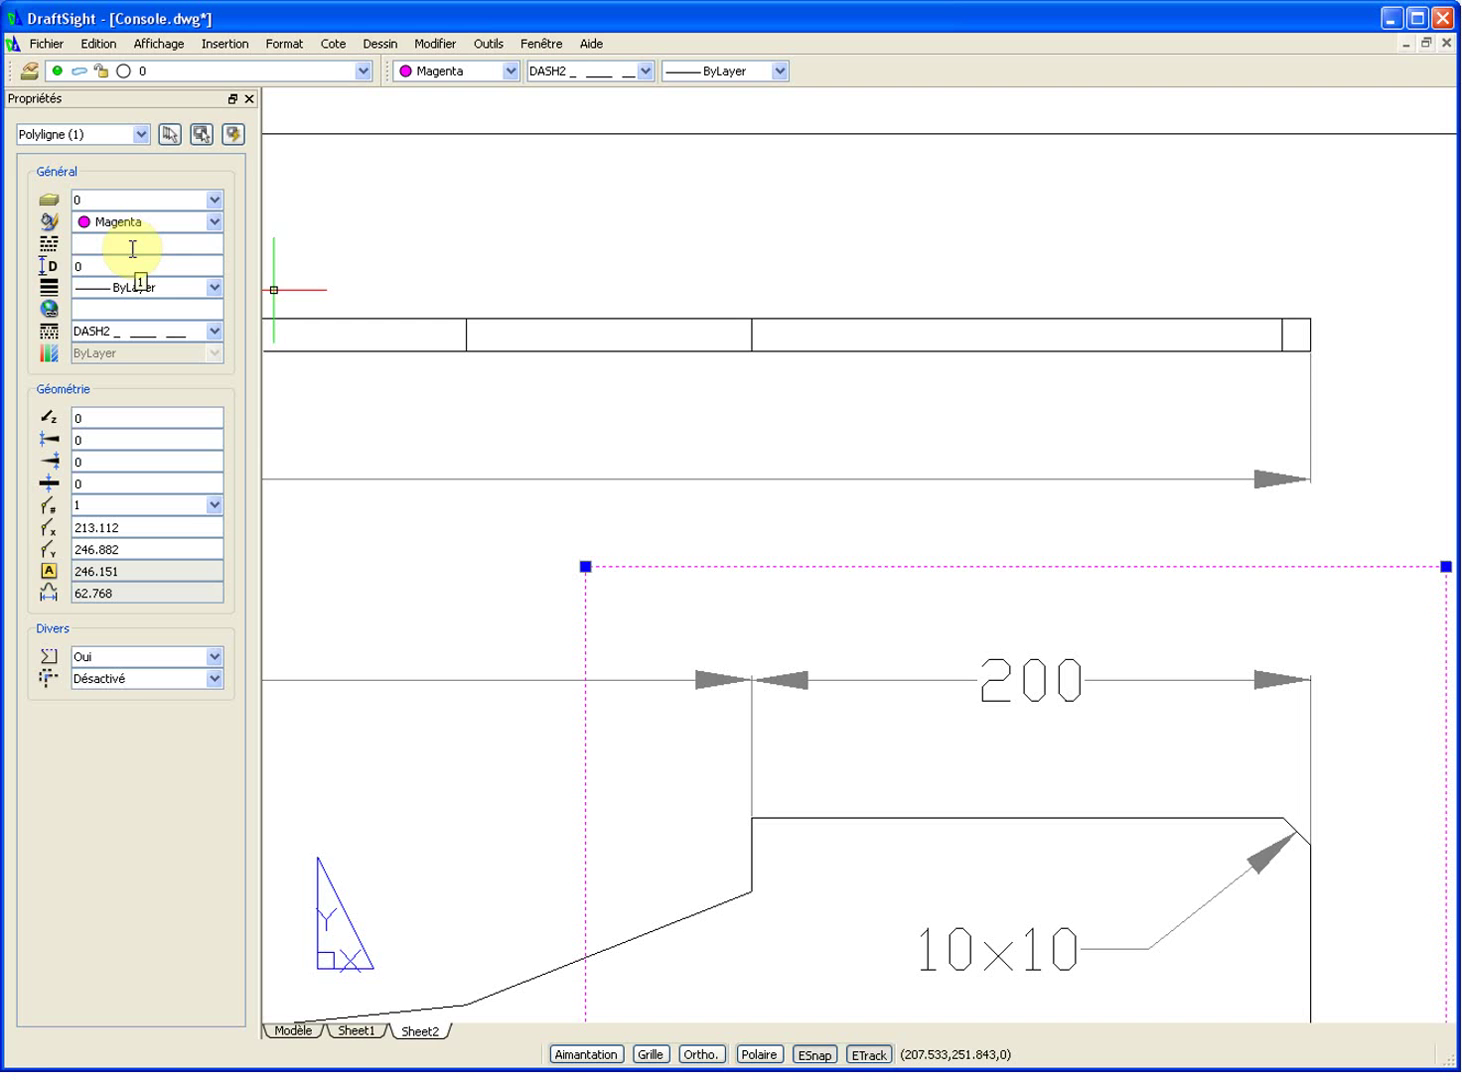
{"action": "key", "text": "Tab"}
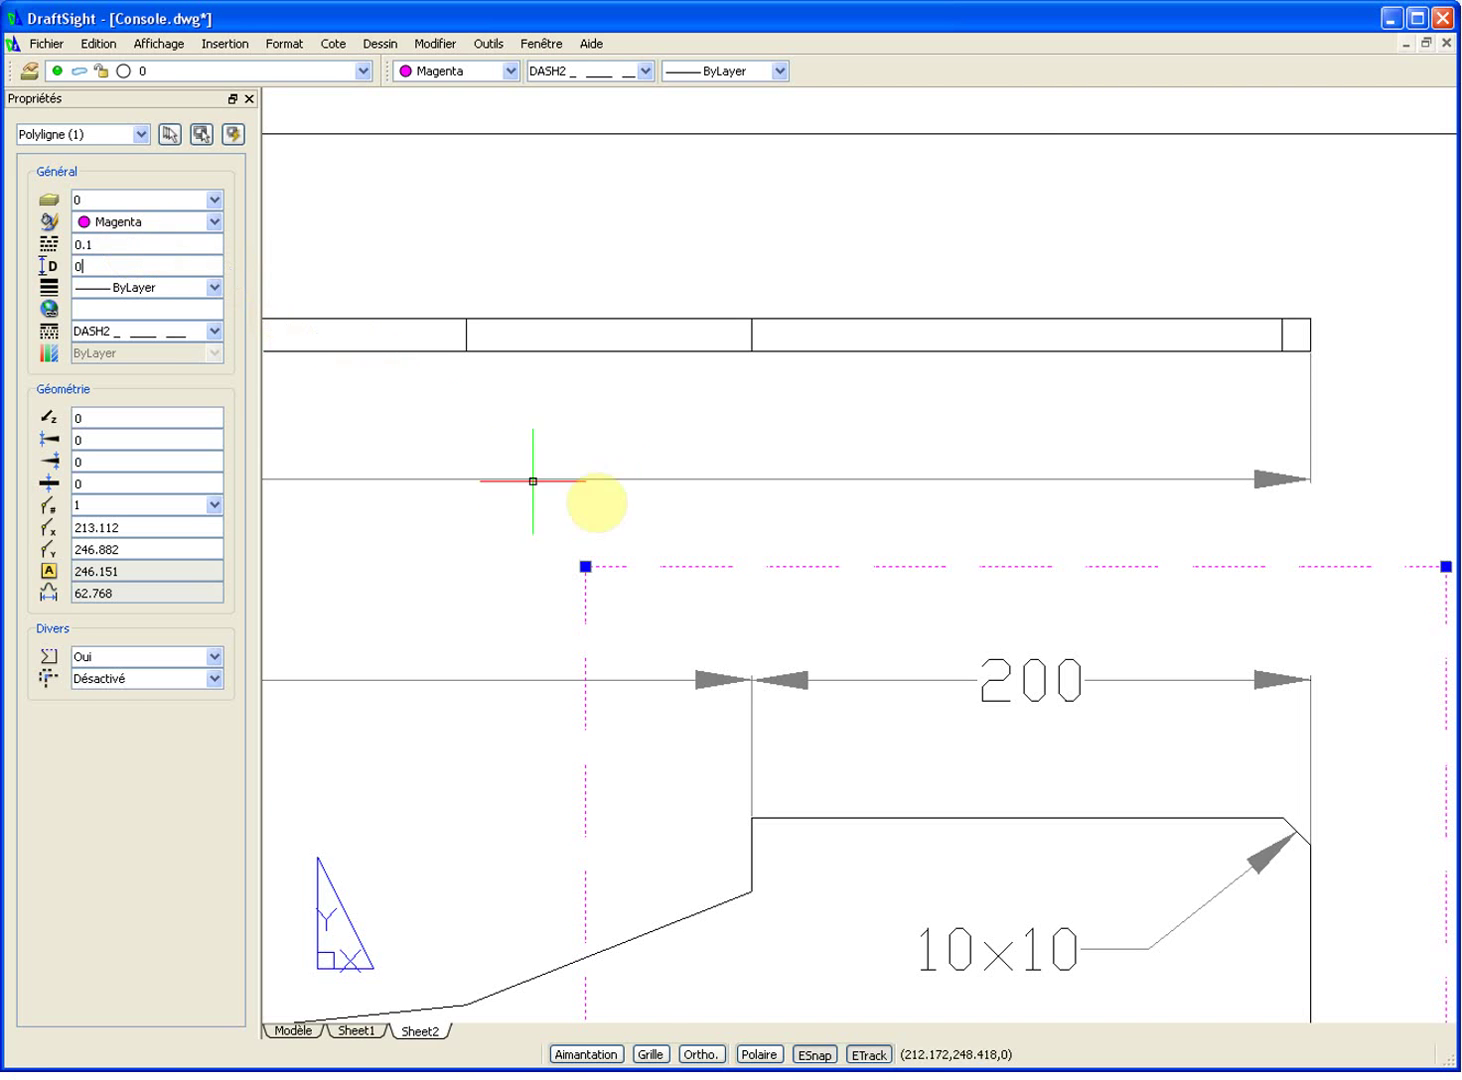
{"action": "scroll", "coordinate": [676, 522], "scroll_direction": "down", "scroll_amount": 8}
{"action": "middle_click_drag", "start_coordinate": [1063, 741], "coordinate": [949, 688]}
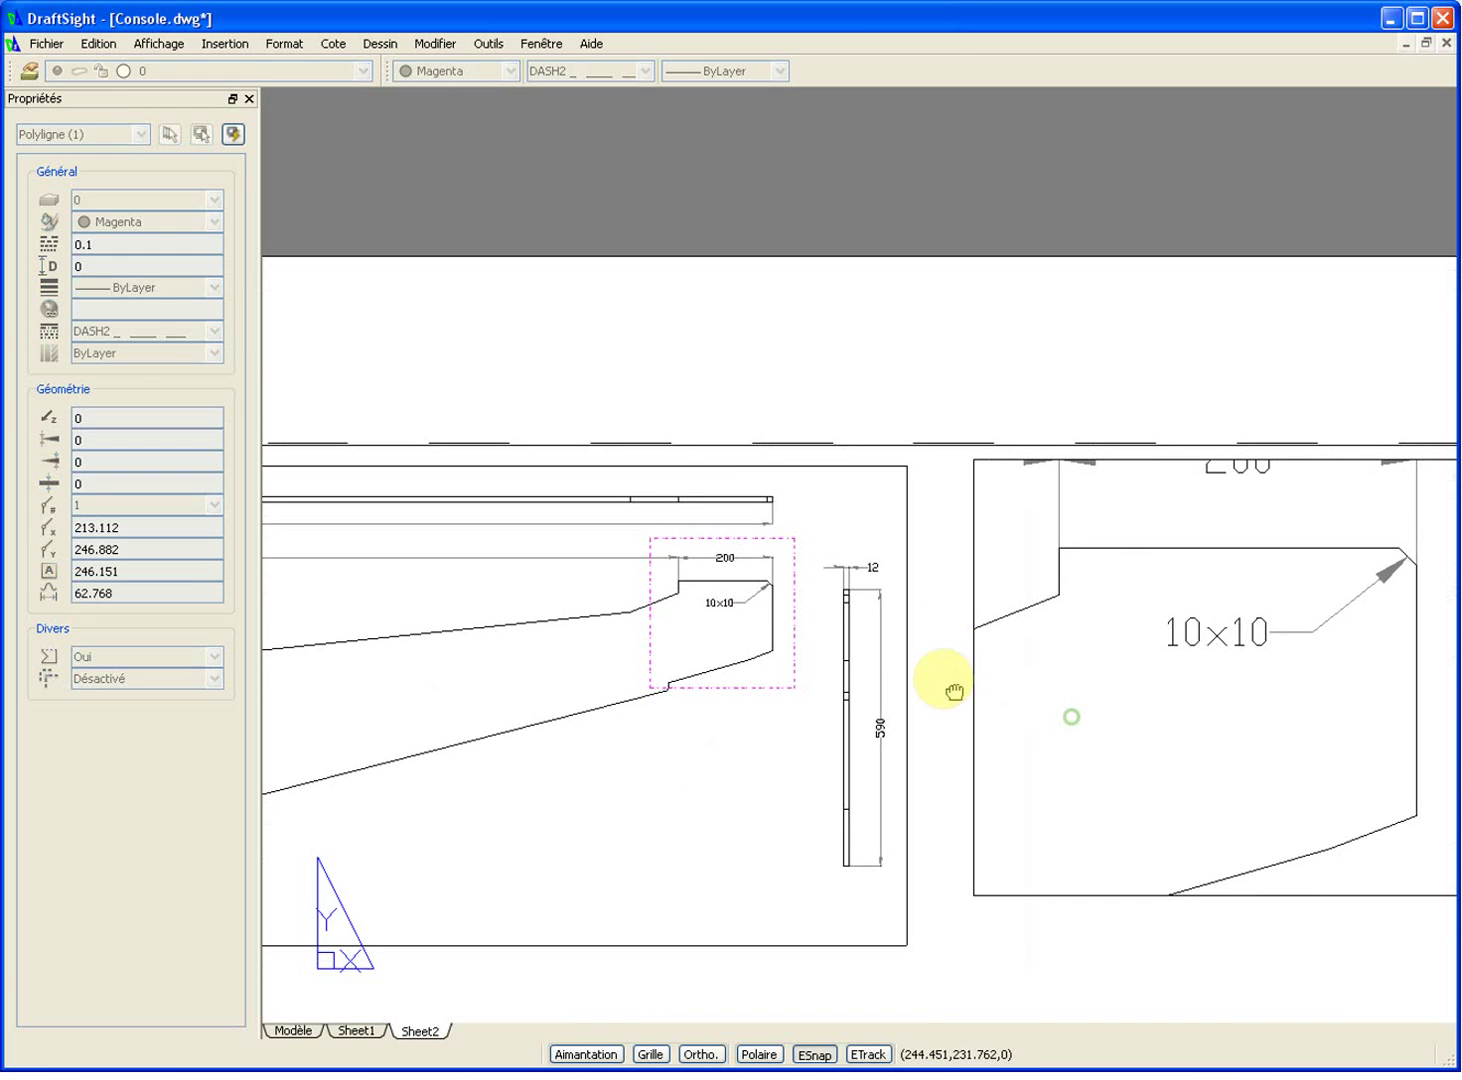
{"action": "key", "text": "Escape"}
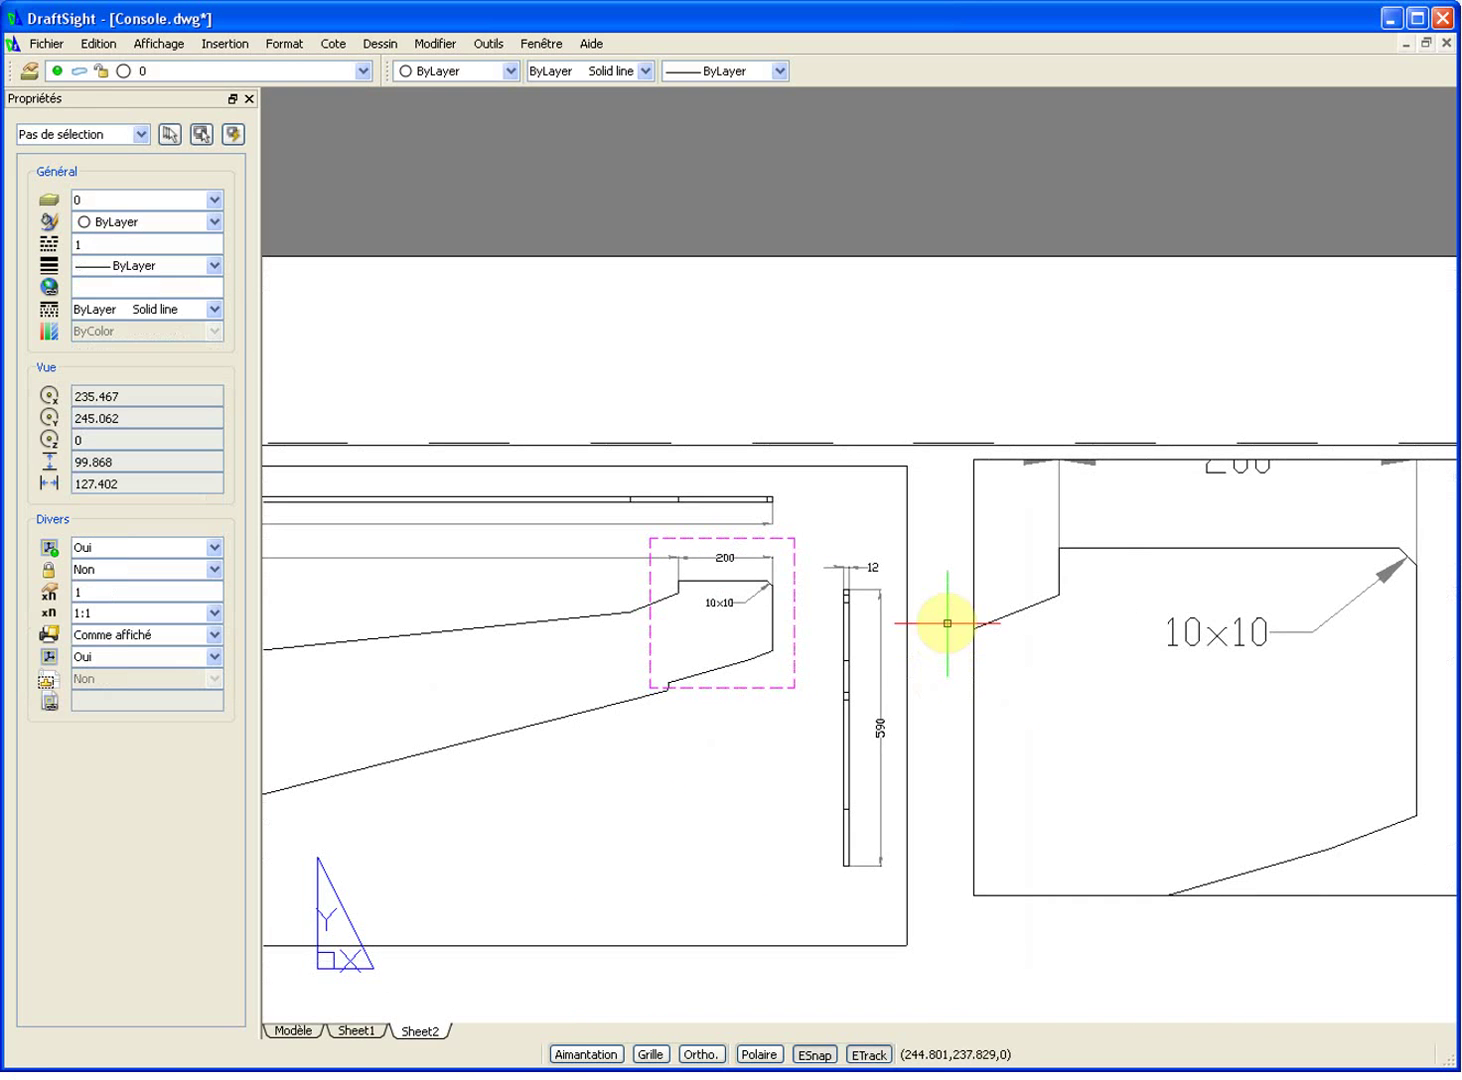
Step: Draw a wavy spline from the magenta rectangle's right side, arching above the narrow side view, to the detail viewport's left edge
{"action": "left_click", "coordinate": [372, 44]}
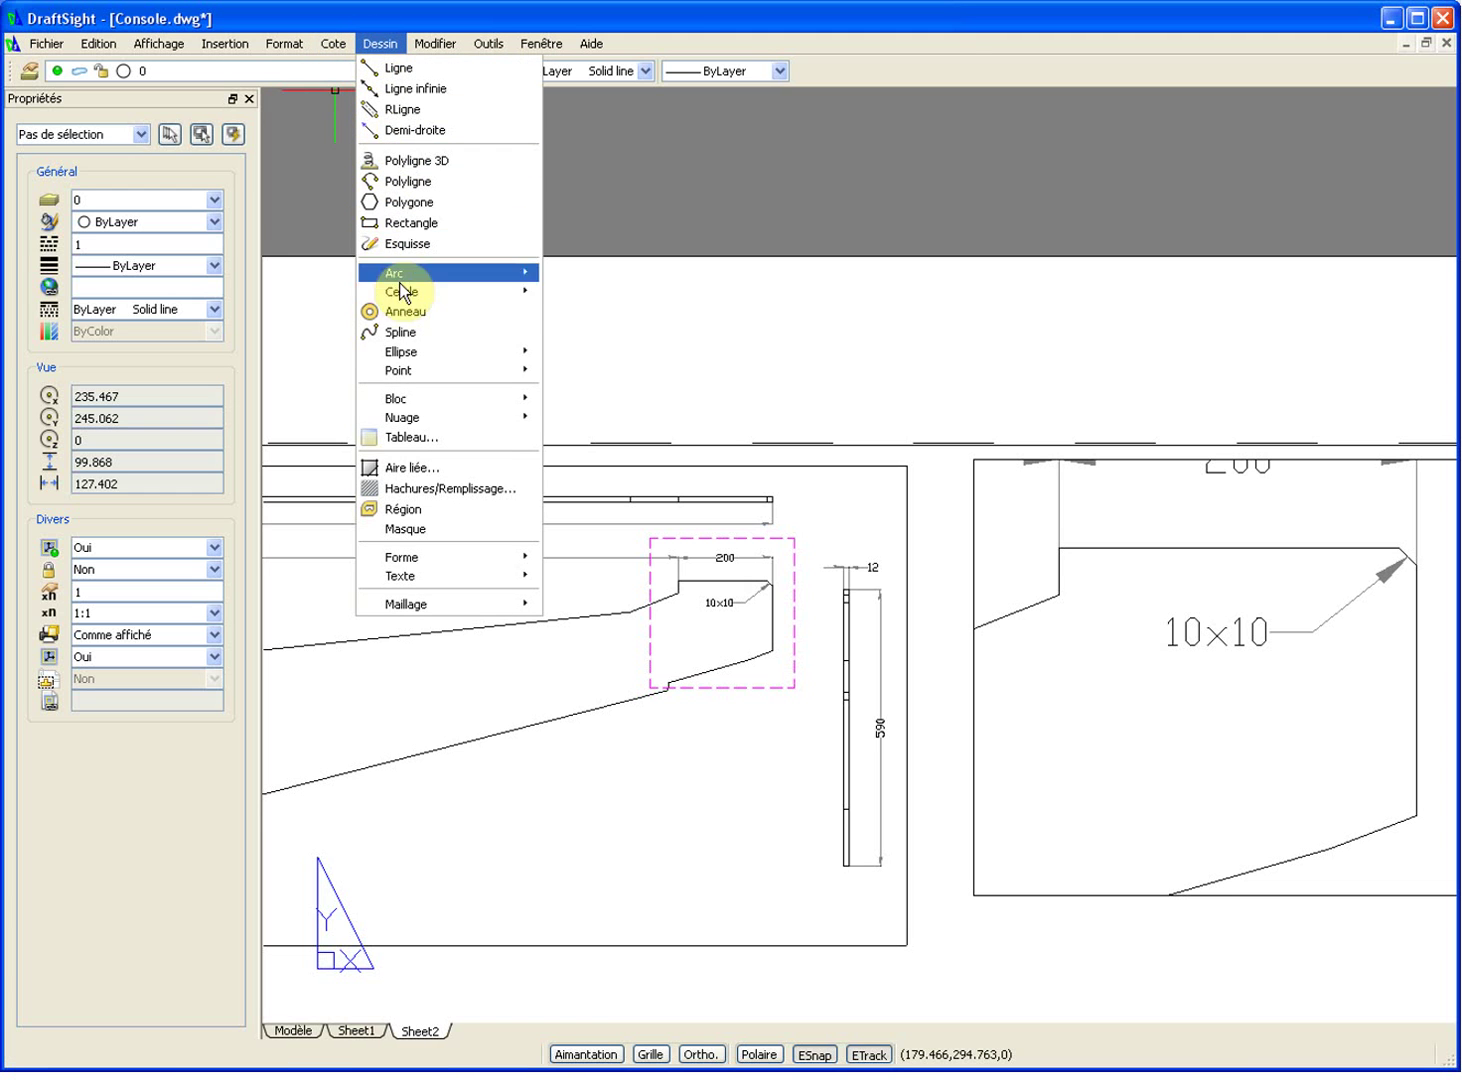
{"action": "left_click", "coordinate": [403, 334]}
{"action": "left_click", "coordinate": [793, 612]}
{"action": "left_click", "coordinate": [855, 526]}
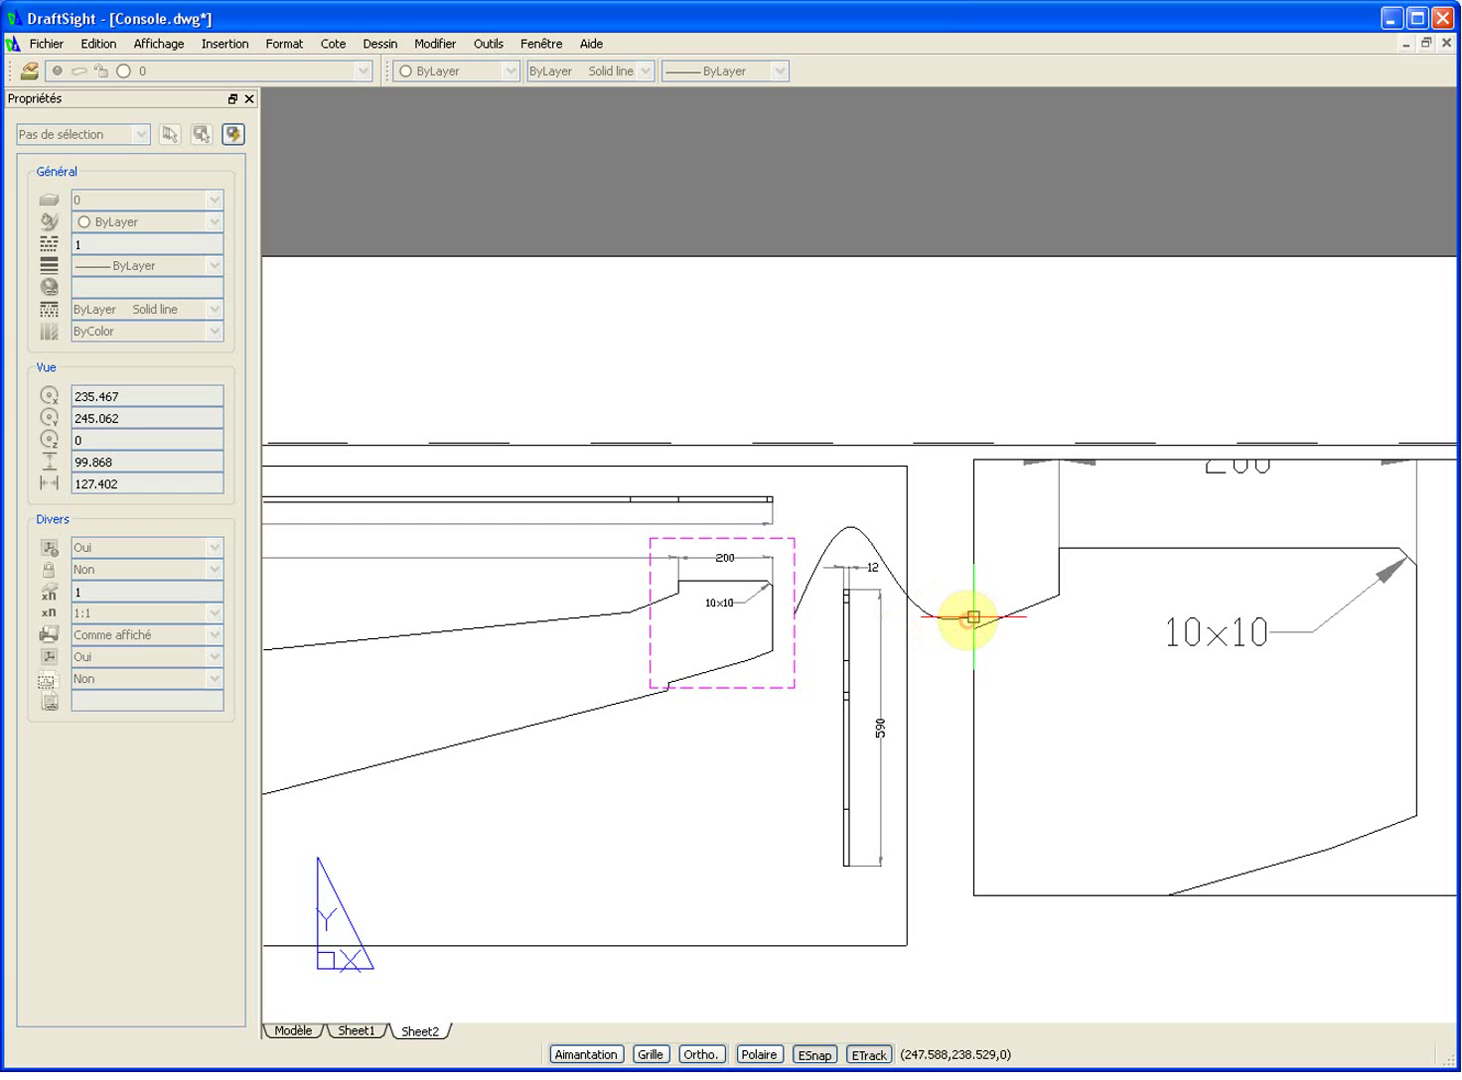
{"action": "left_click", "coordinate": [972, 617]}
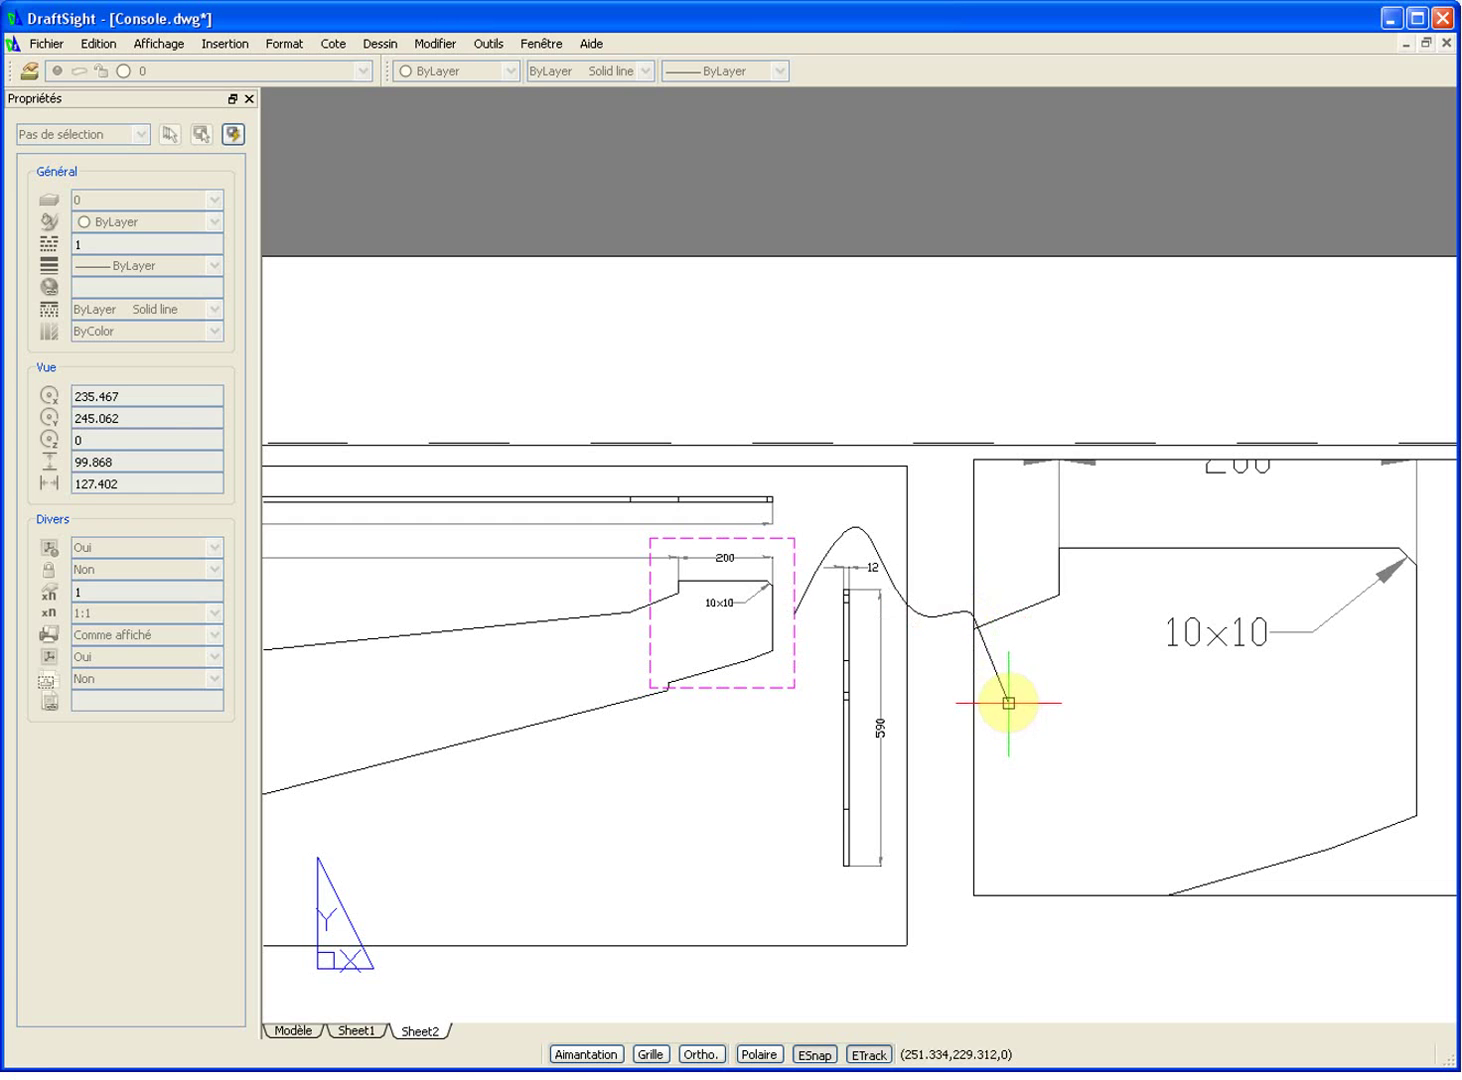
{"action": "key", "text": "Return"}
Step: Draw a small triangular arrowhead at the spline's end, pointing at the detail viewport's left edge
{"action": "scroll", "coordinate": [961, 621], "scroll_direction": "up", "scroll_amount": 6}
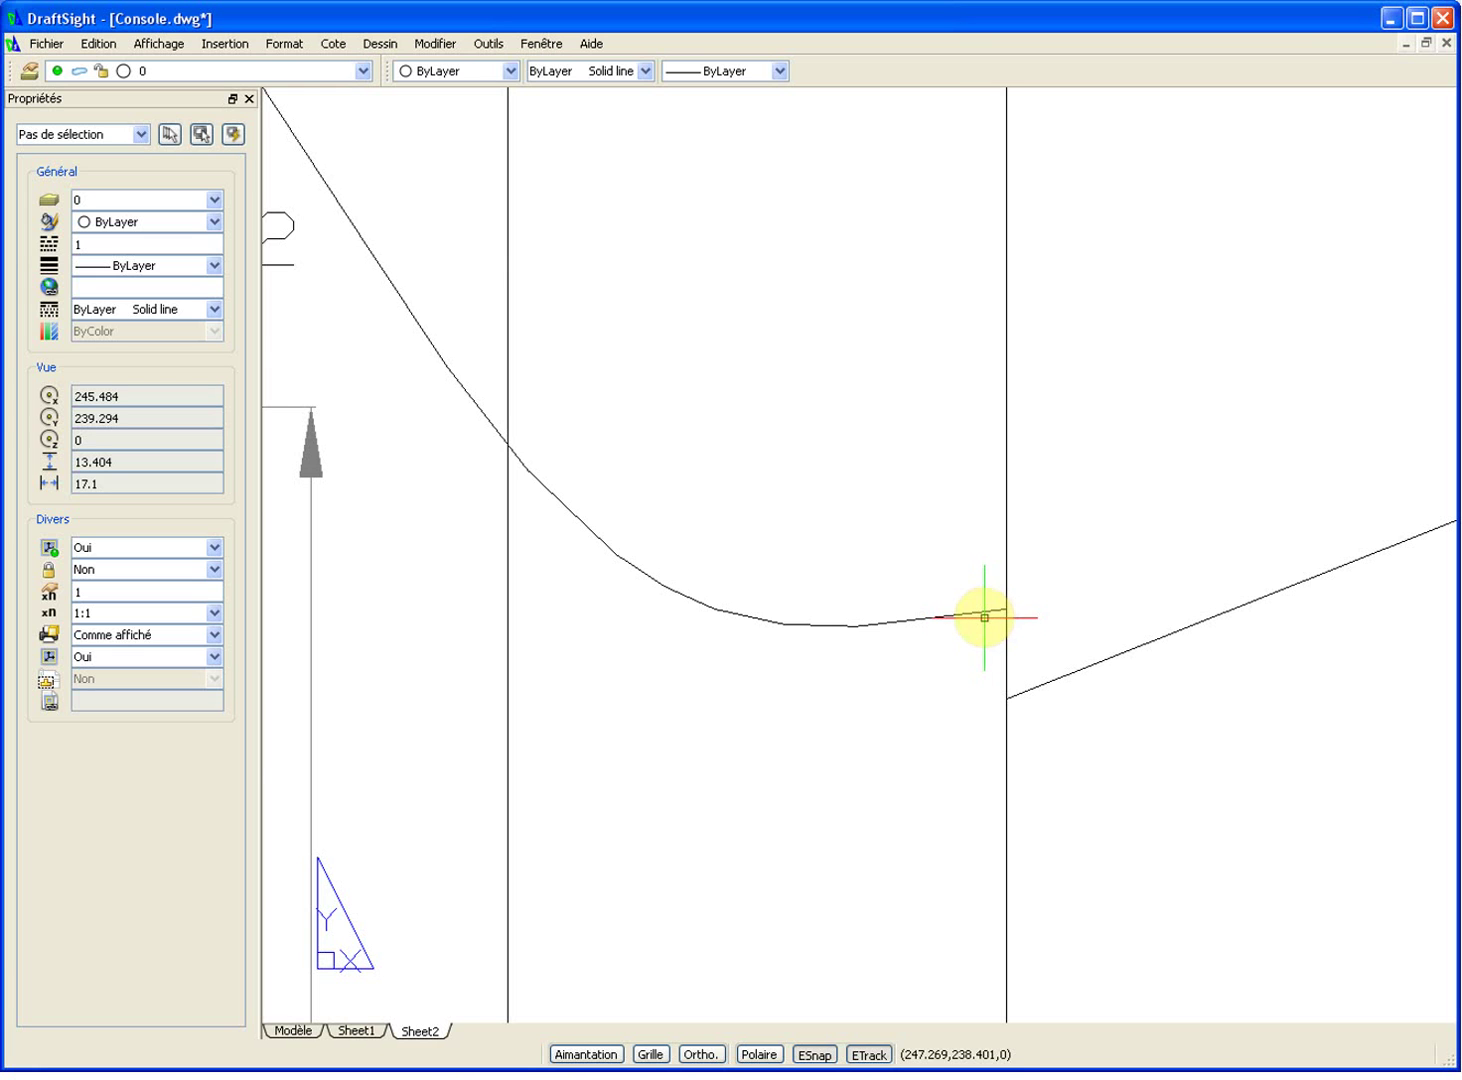
{"action": "key", "text": "Return"}
{"action": "left_click", "coordinate": [1007, 608]}
{"action": "left_click", "coordinate": [887, 579]}
{"action": "left_click", "coordinate": [903, 657]}
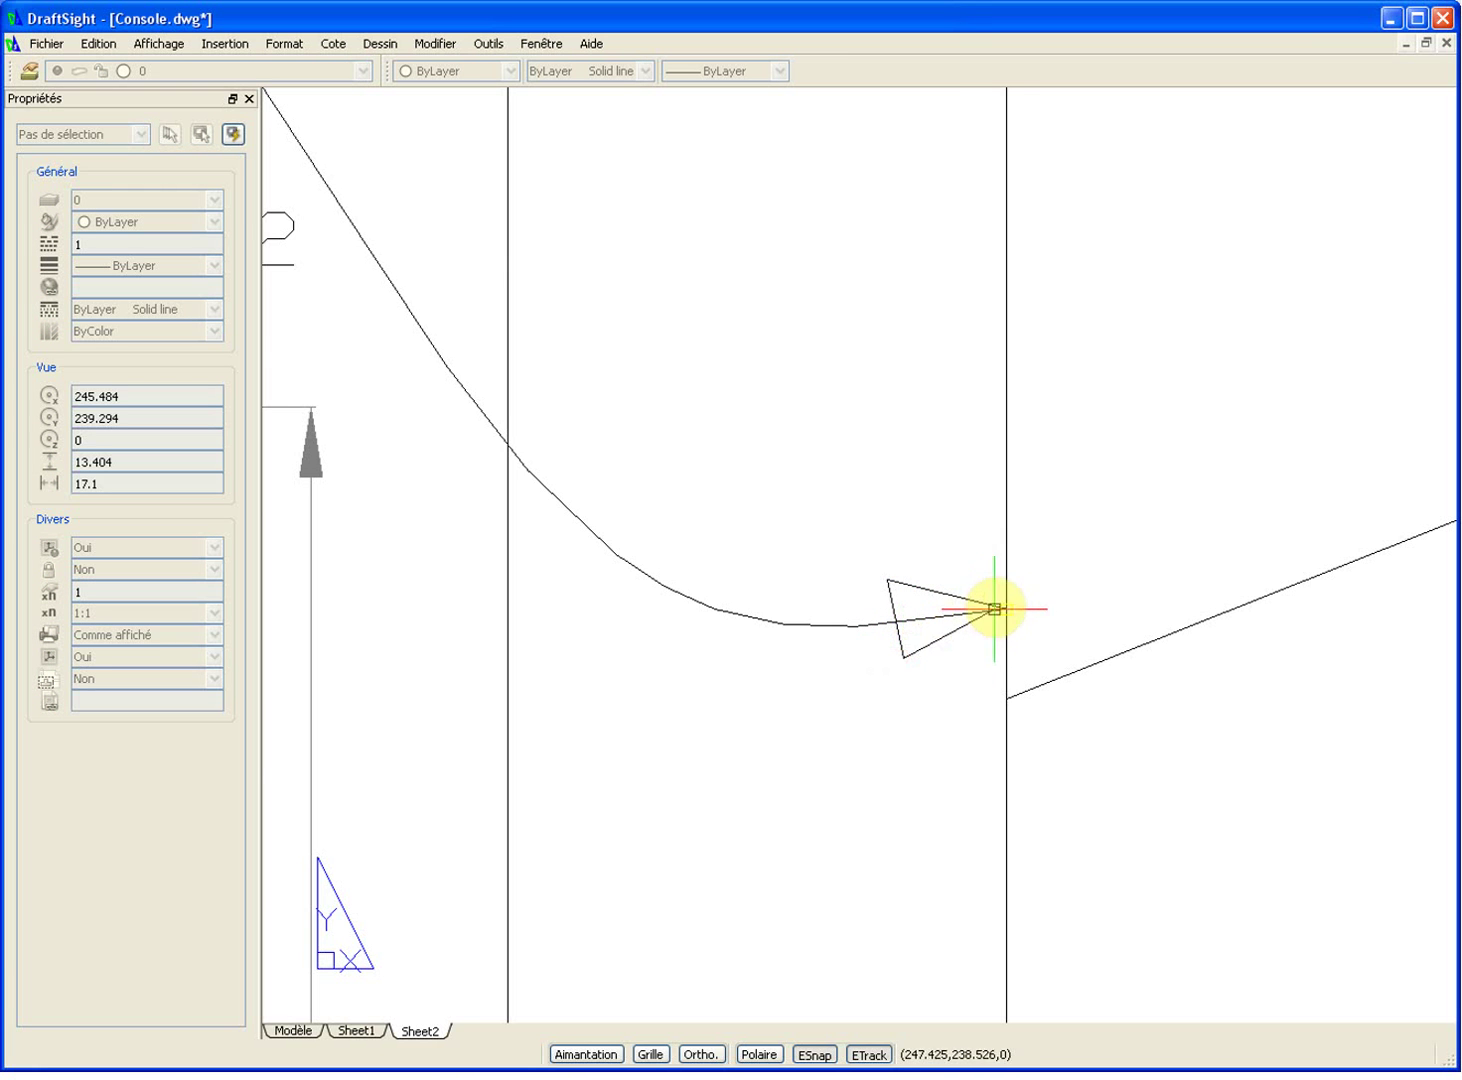
{"action": "left_click", "coordinate": [1006, 608]}
{"action": "key", "text": "Return"}
{"action": "scroll", "coordinate": [1039, 645], "scroll_direction": "down", "scroll_amount": 10}
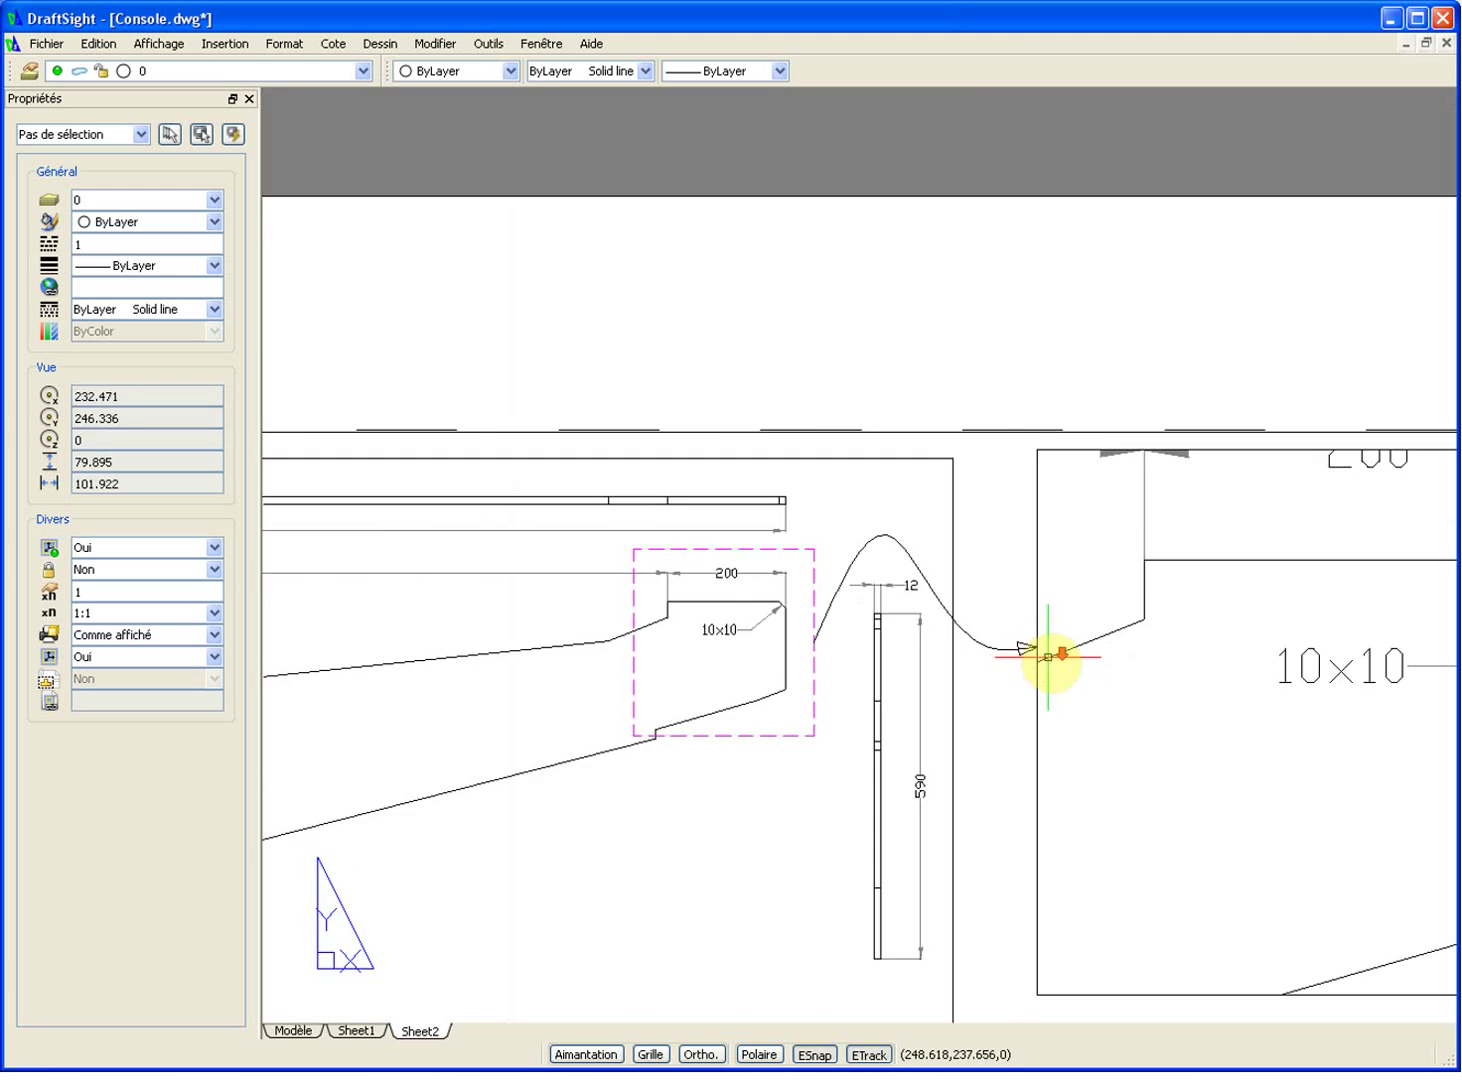
Step: Add the note "Détail 1" just below the detail viewport's lower-left corner
{"action": "middle_click_drag", "start_coordinate": [1010, 692], "coordinate": [912, 666]}
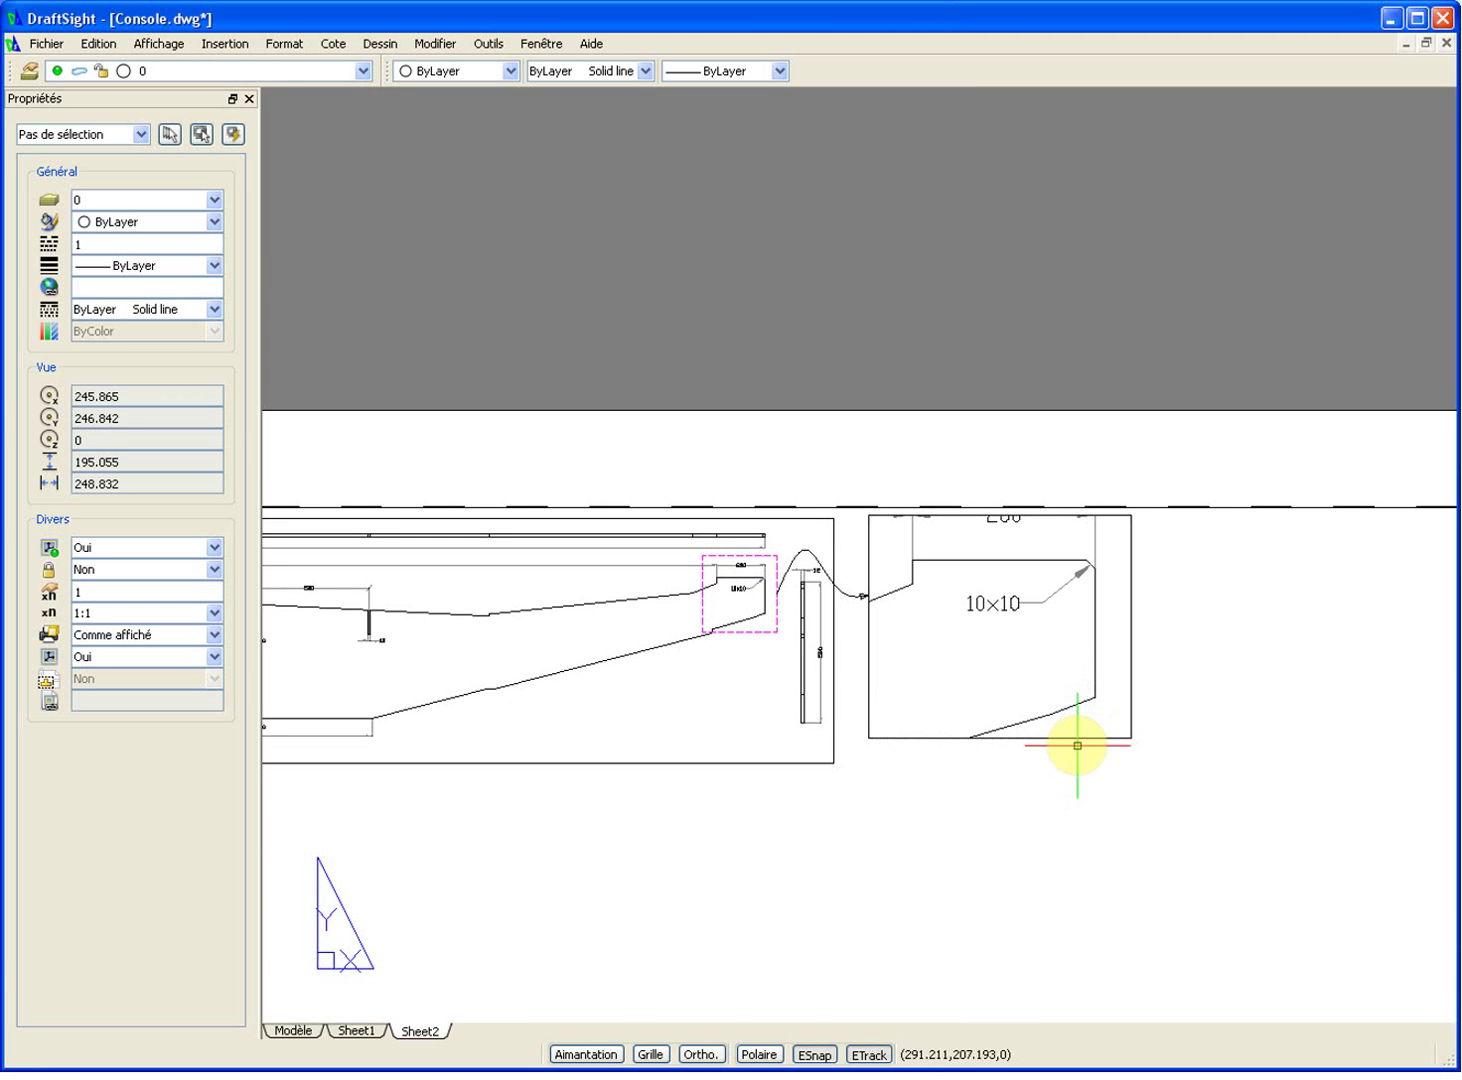
{"action": "scroll", "coordinate": [793, 581], "scroll_direction": "up", "scroll_amount": 2}
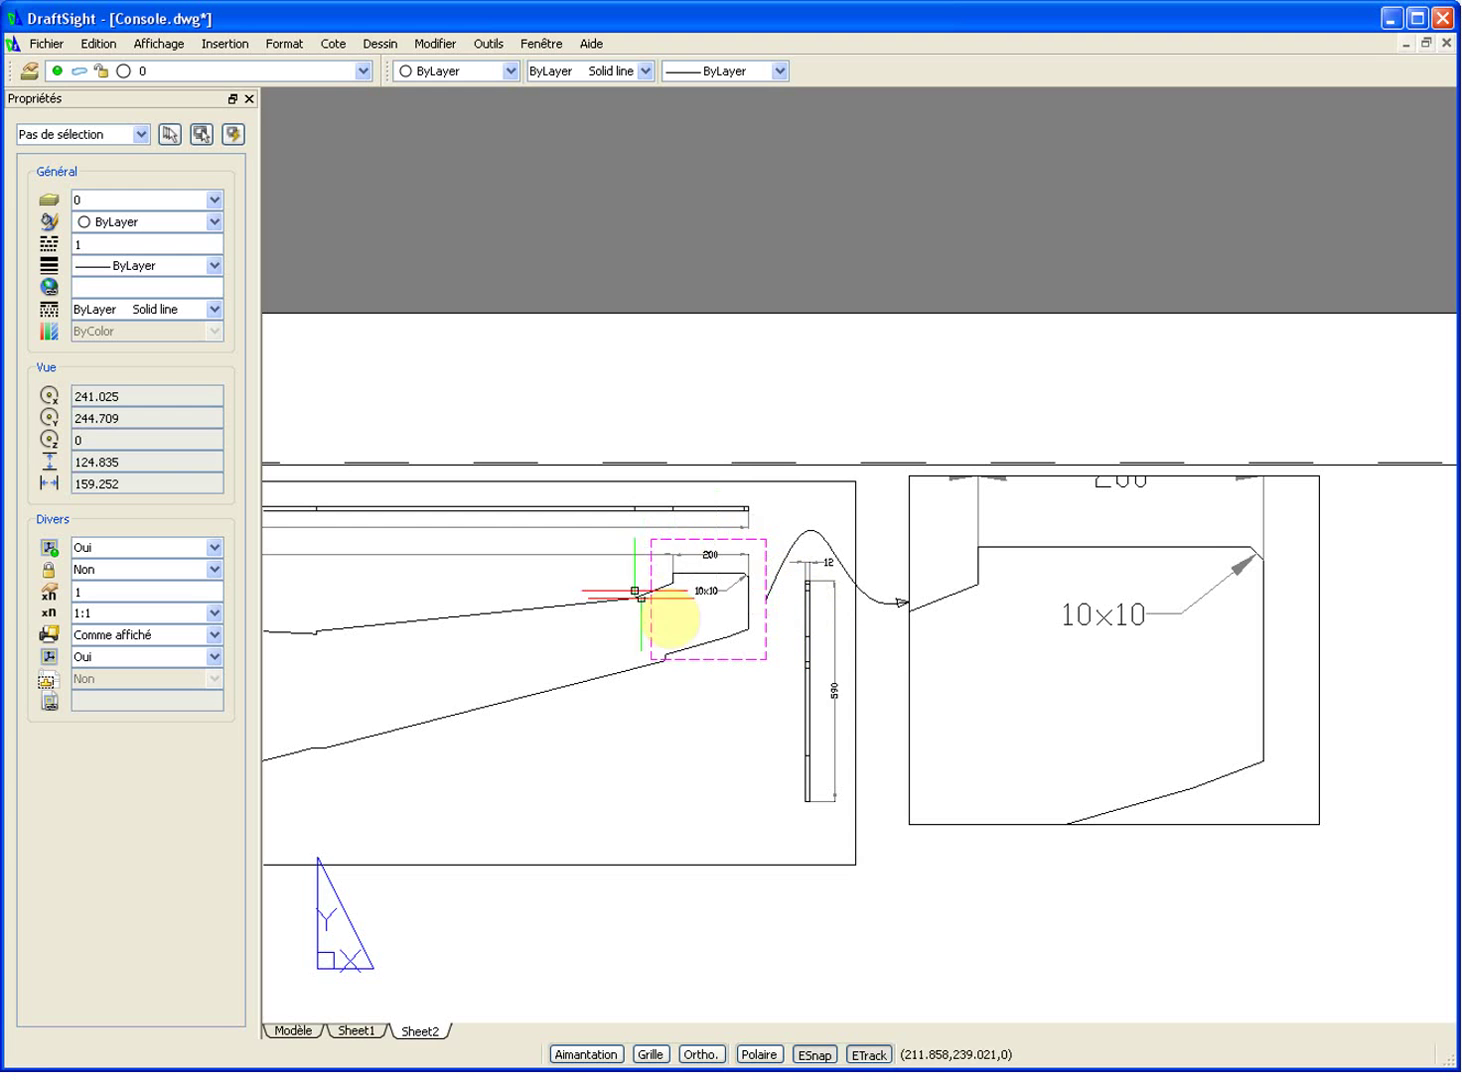
{"action": "scroll", "coordinate": [1121, 622], "scroll_direction": "down", "scroll_amount": 2}
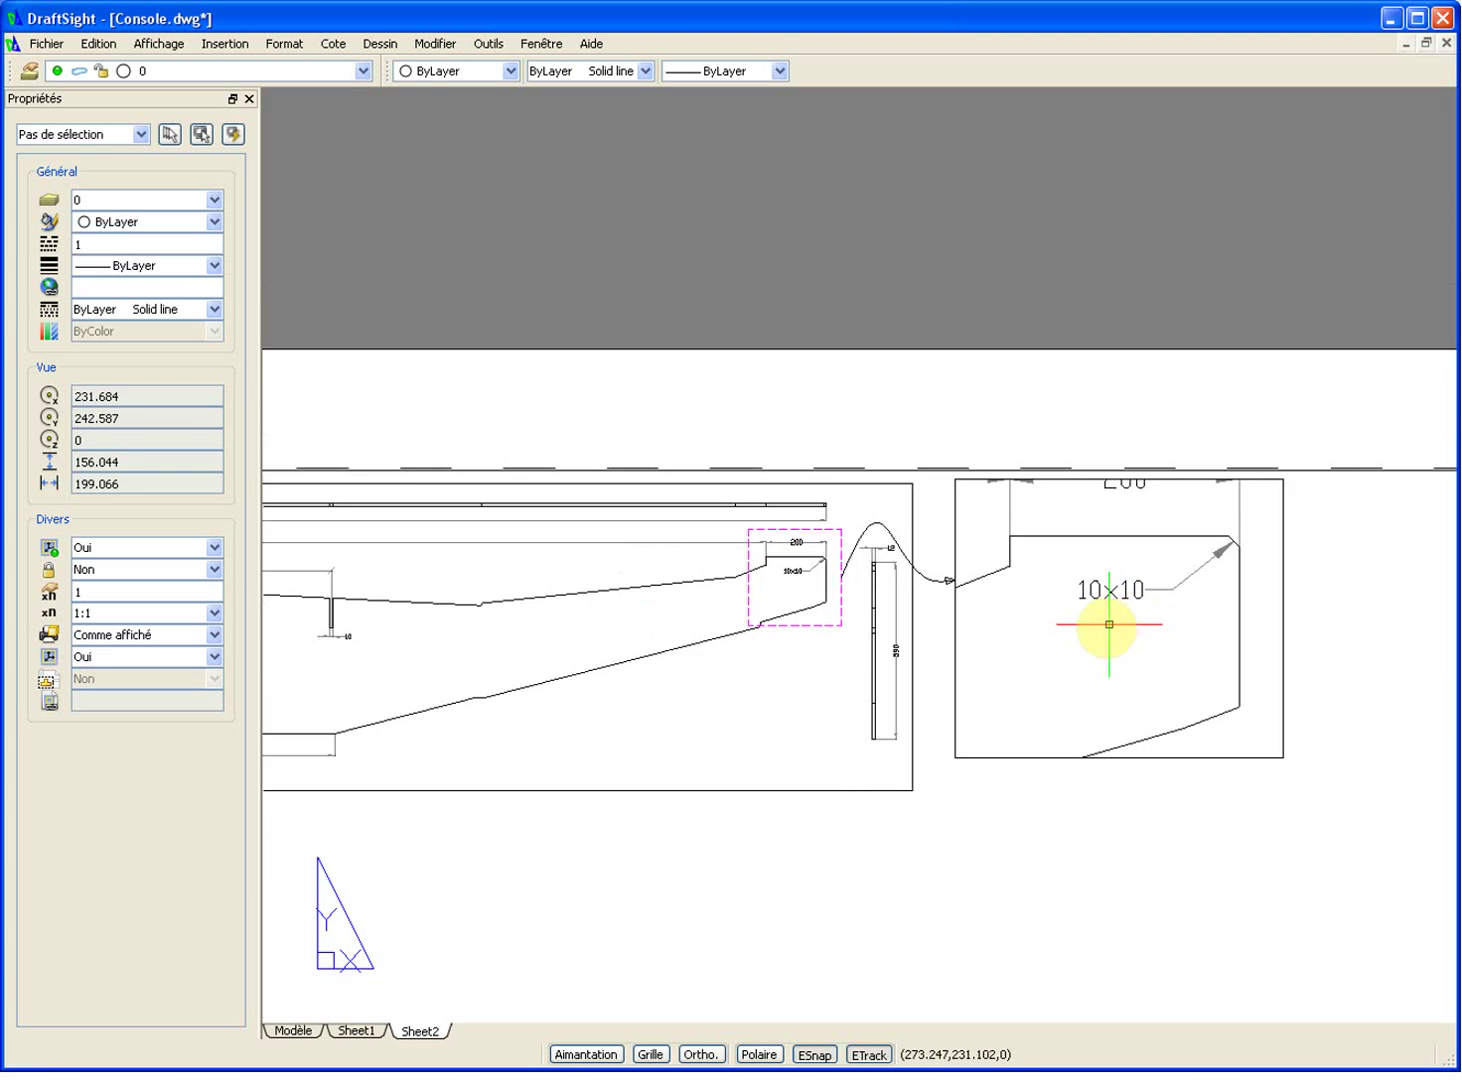
{"action": "left_click", "coordinate": [381, 44]}
{"action": "left_click", "coordinate": [435, 576]}
{"action": "left_click", "coordinate": [579, 581]}
{"action": "left_click", "coordinate": [984, 748]}
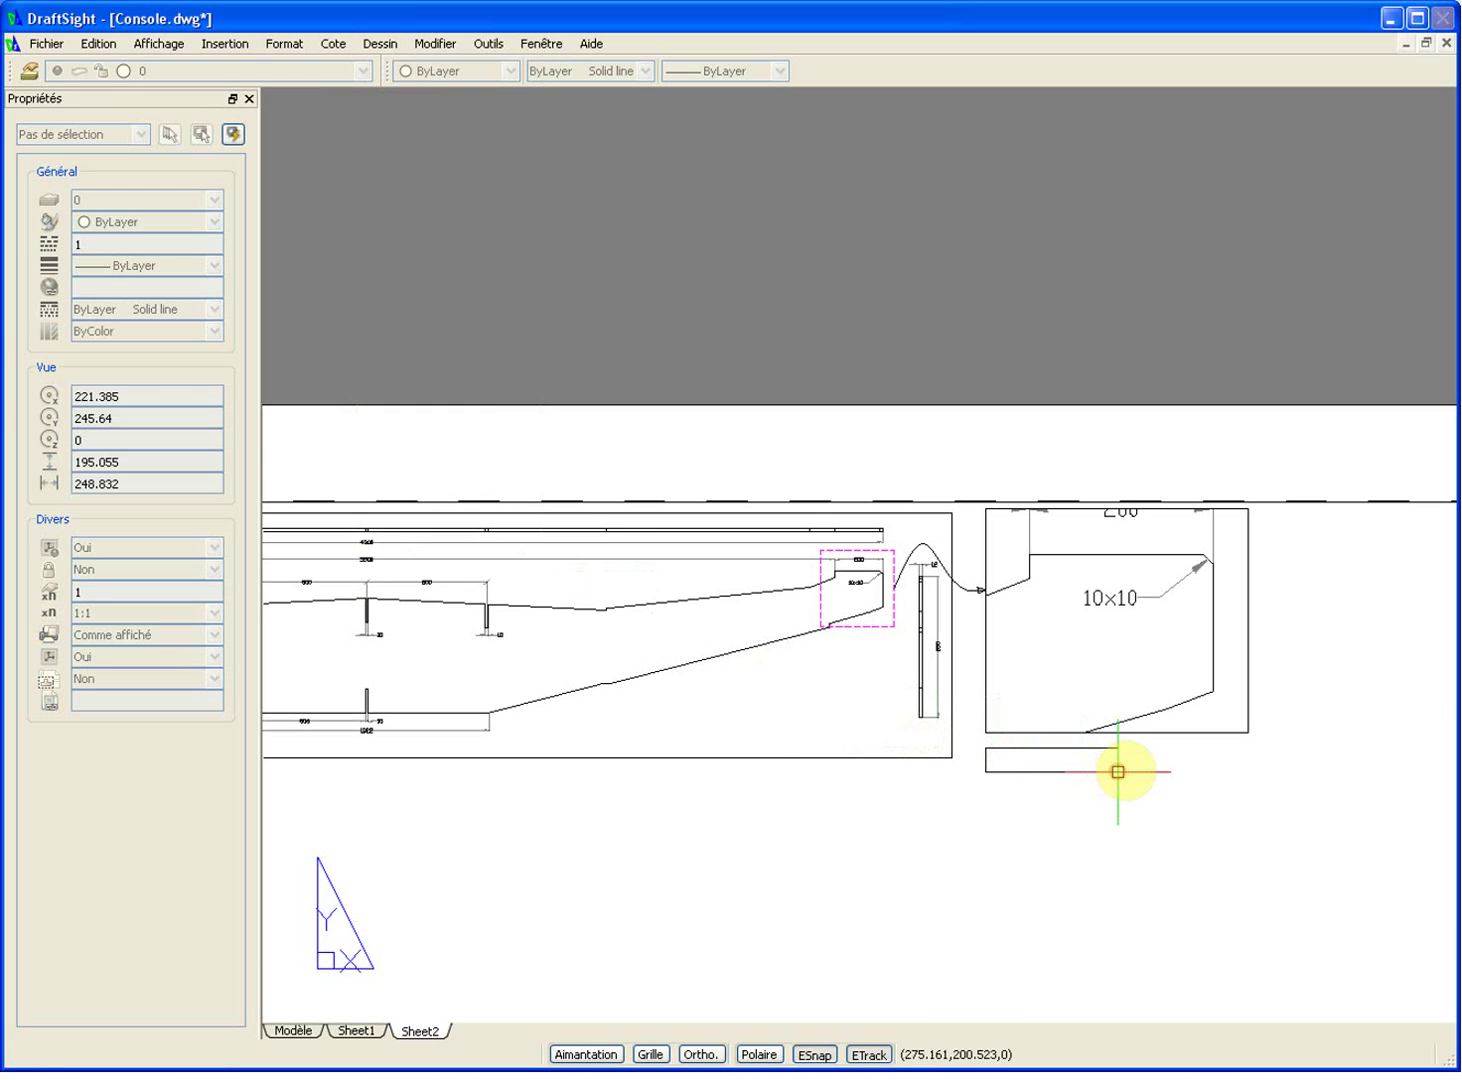
{"action": "left_click", "coordinate": [1119, 771]}
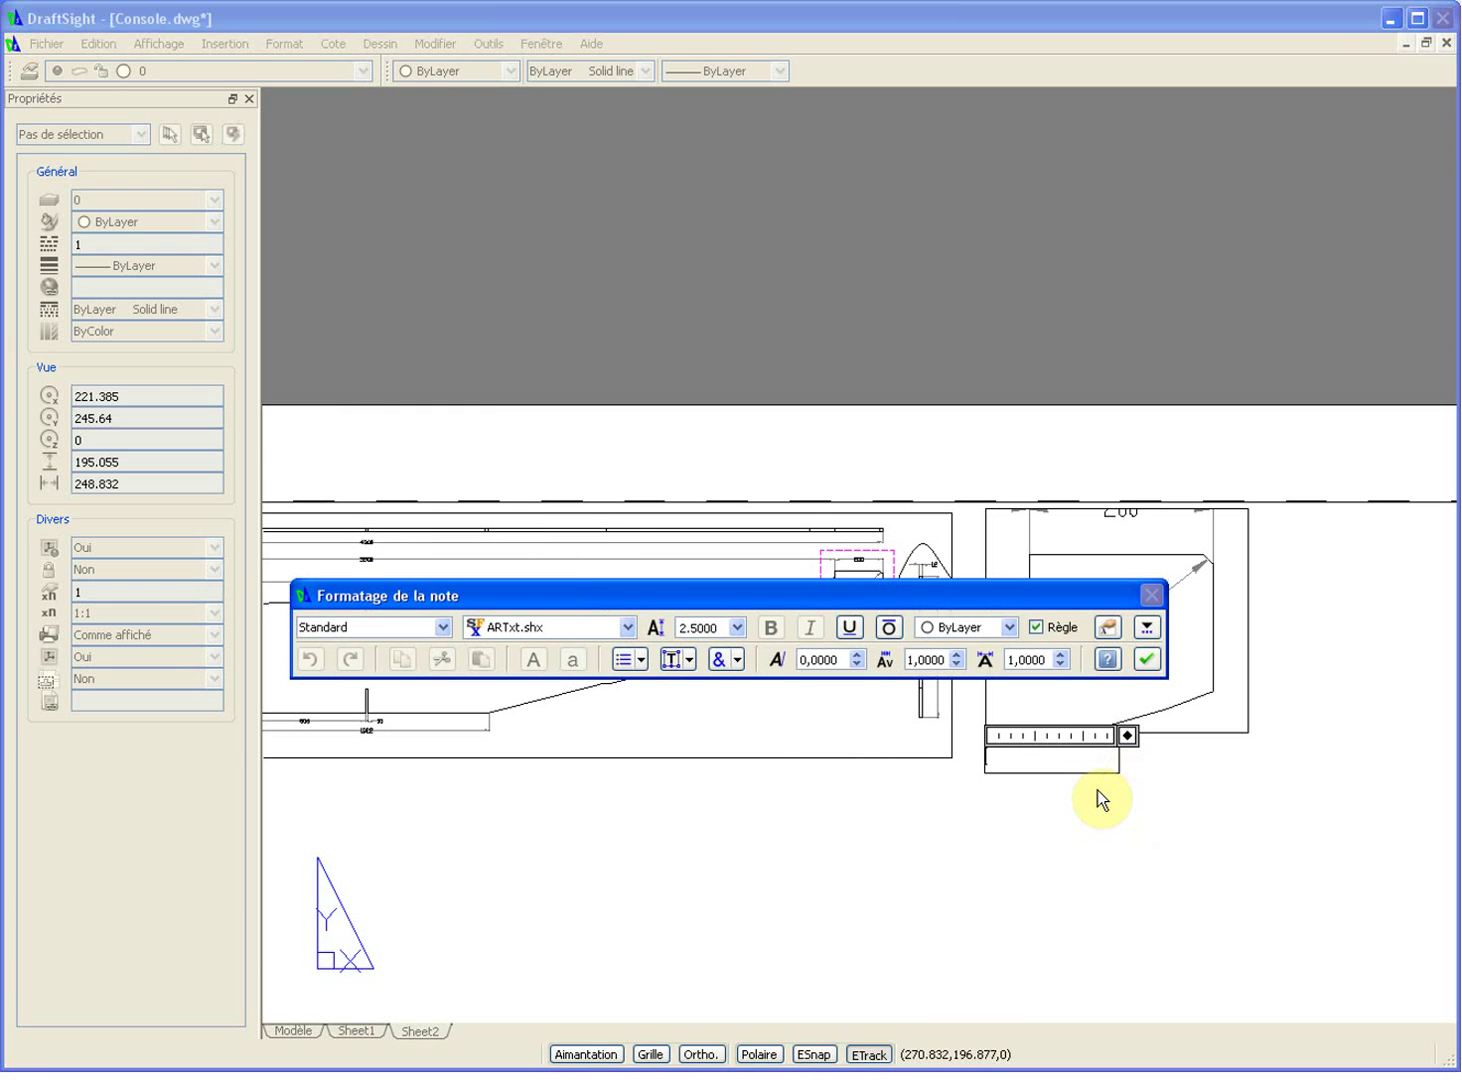
{"action": "type", "text": "Détail 1"}
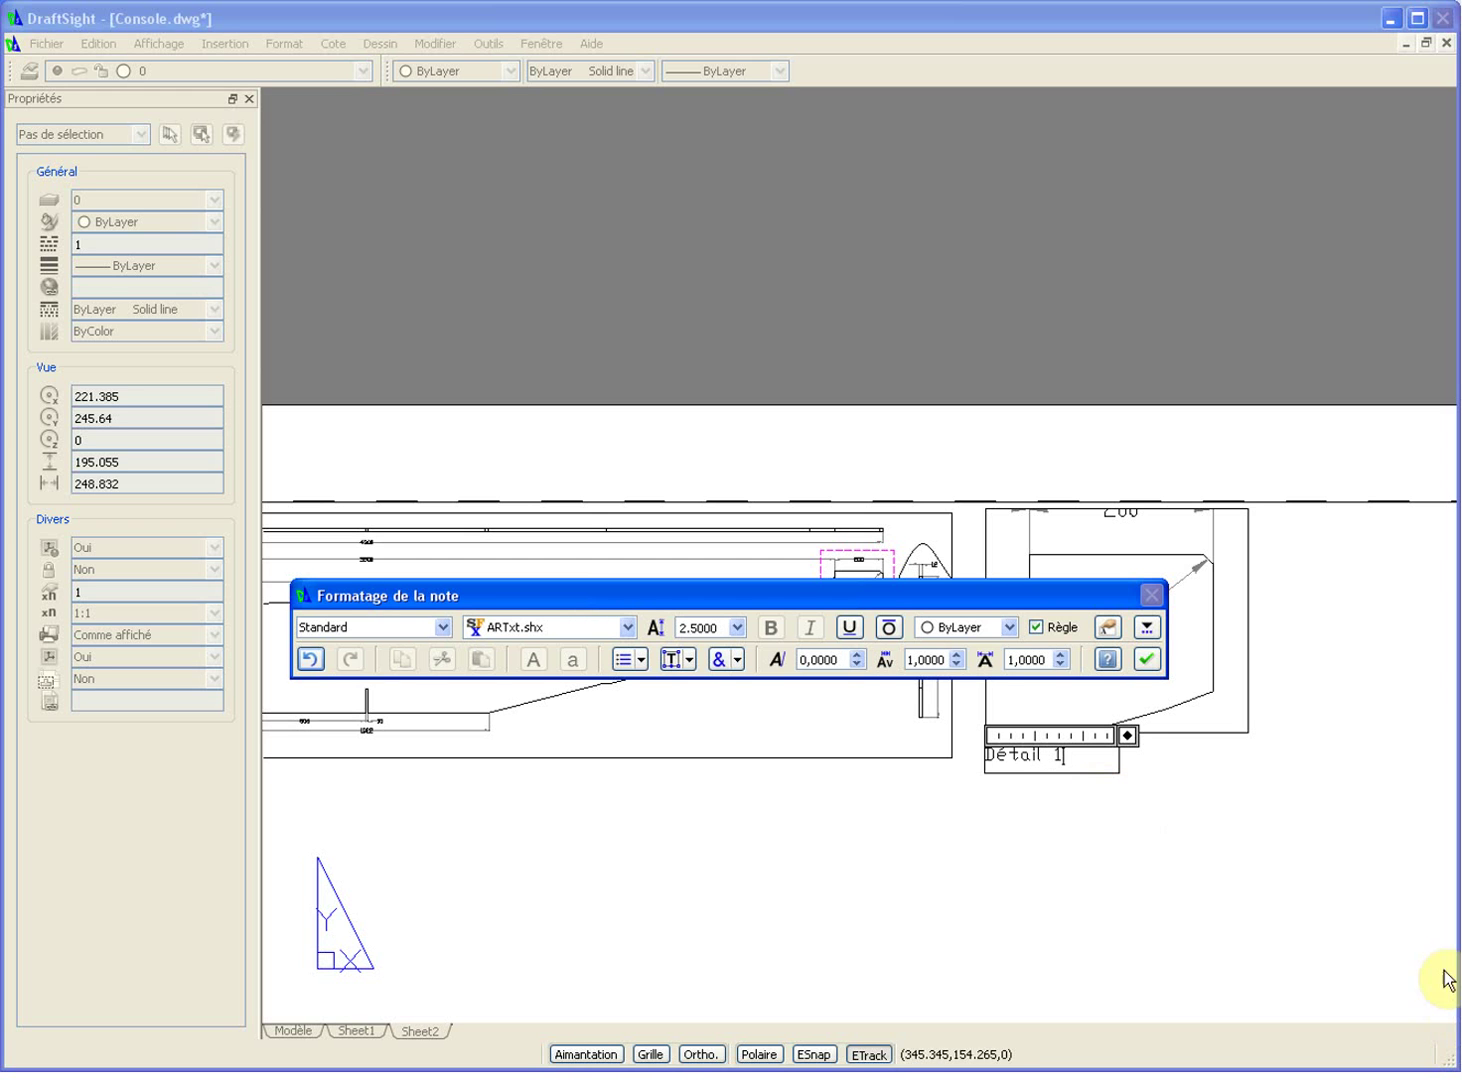
{"action": "left_click", "coordinate": [1144, 660]}
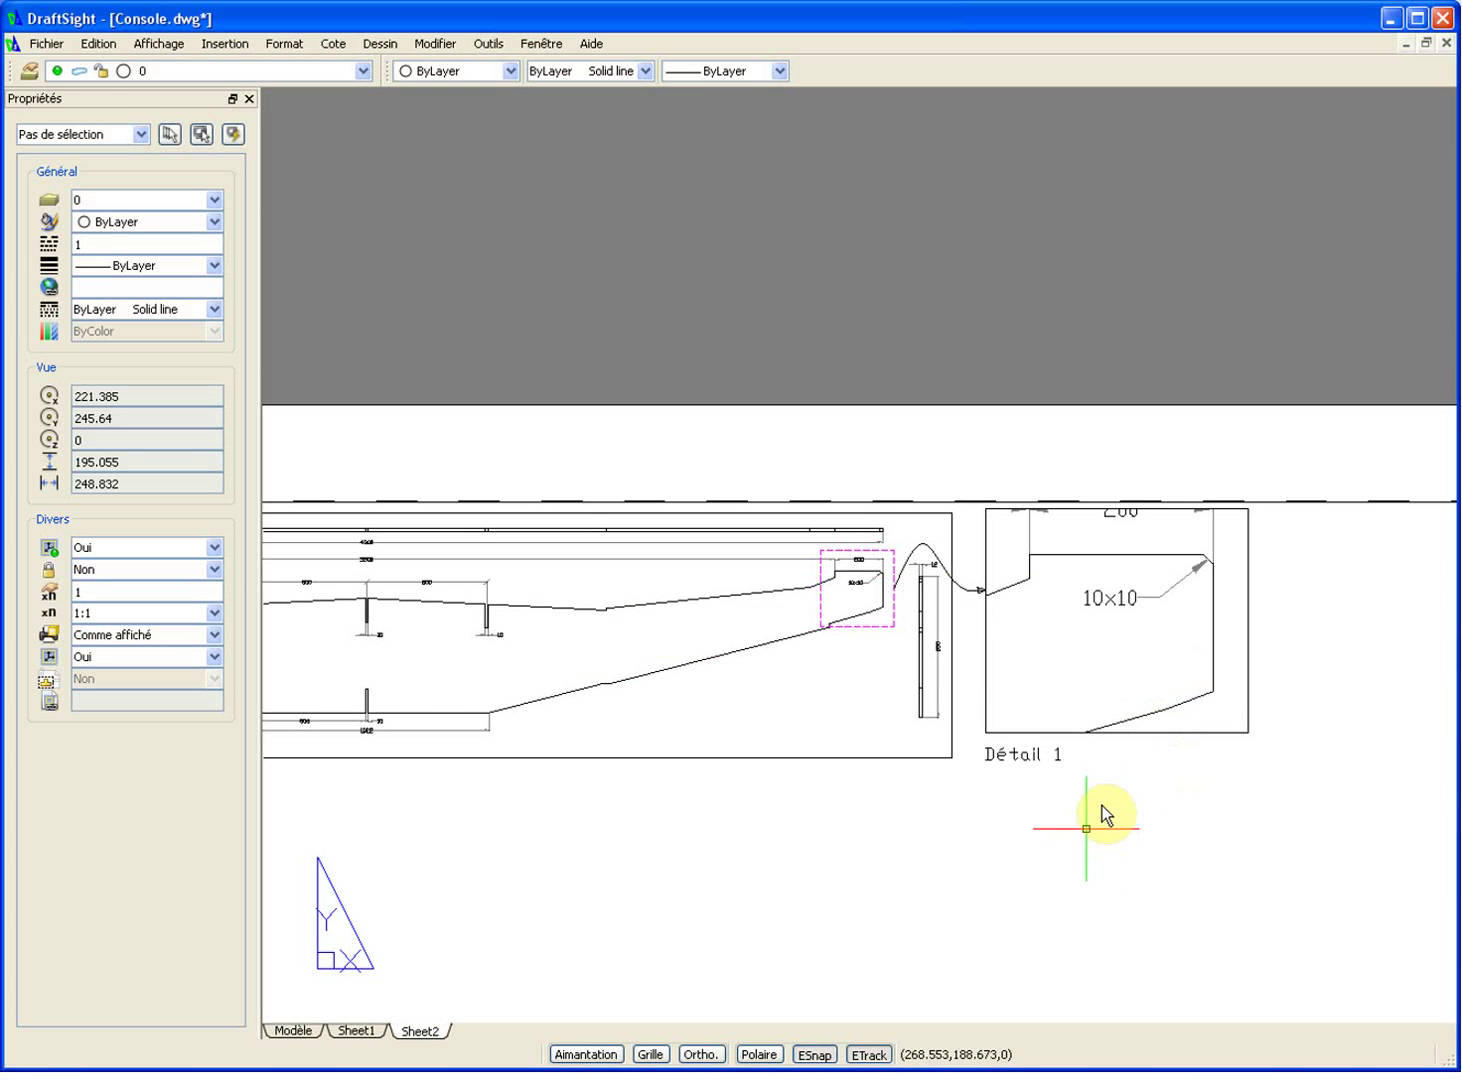
Step: Set the detail viewport's custom scale to 0.2 and deselect it
{"action": "left_click", "coordinate": [1247, 731]}
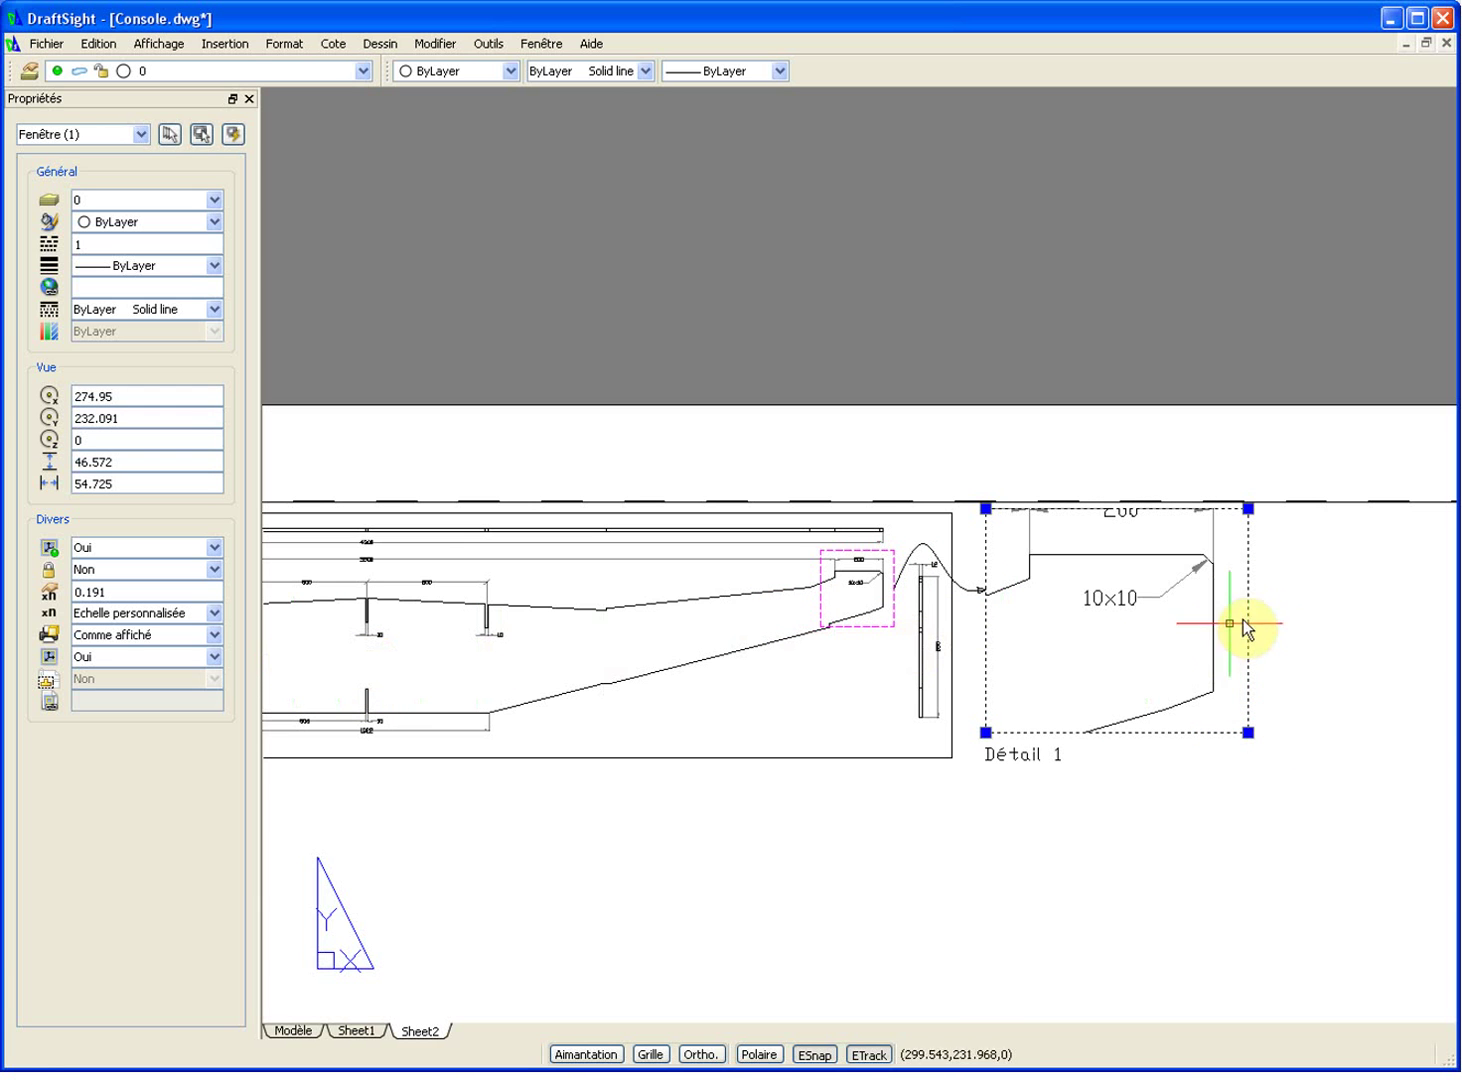
{"action": "left_click", "coordinate": [161, 599]}
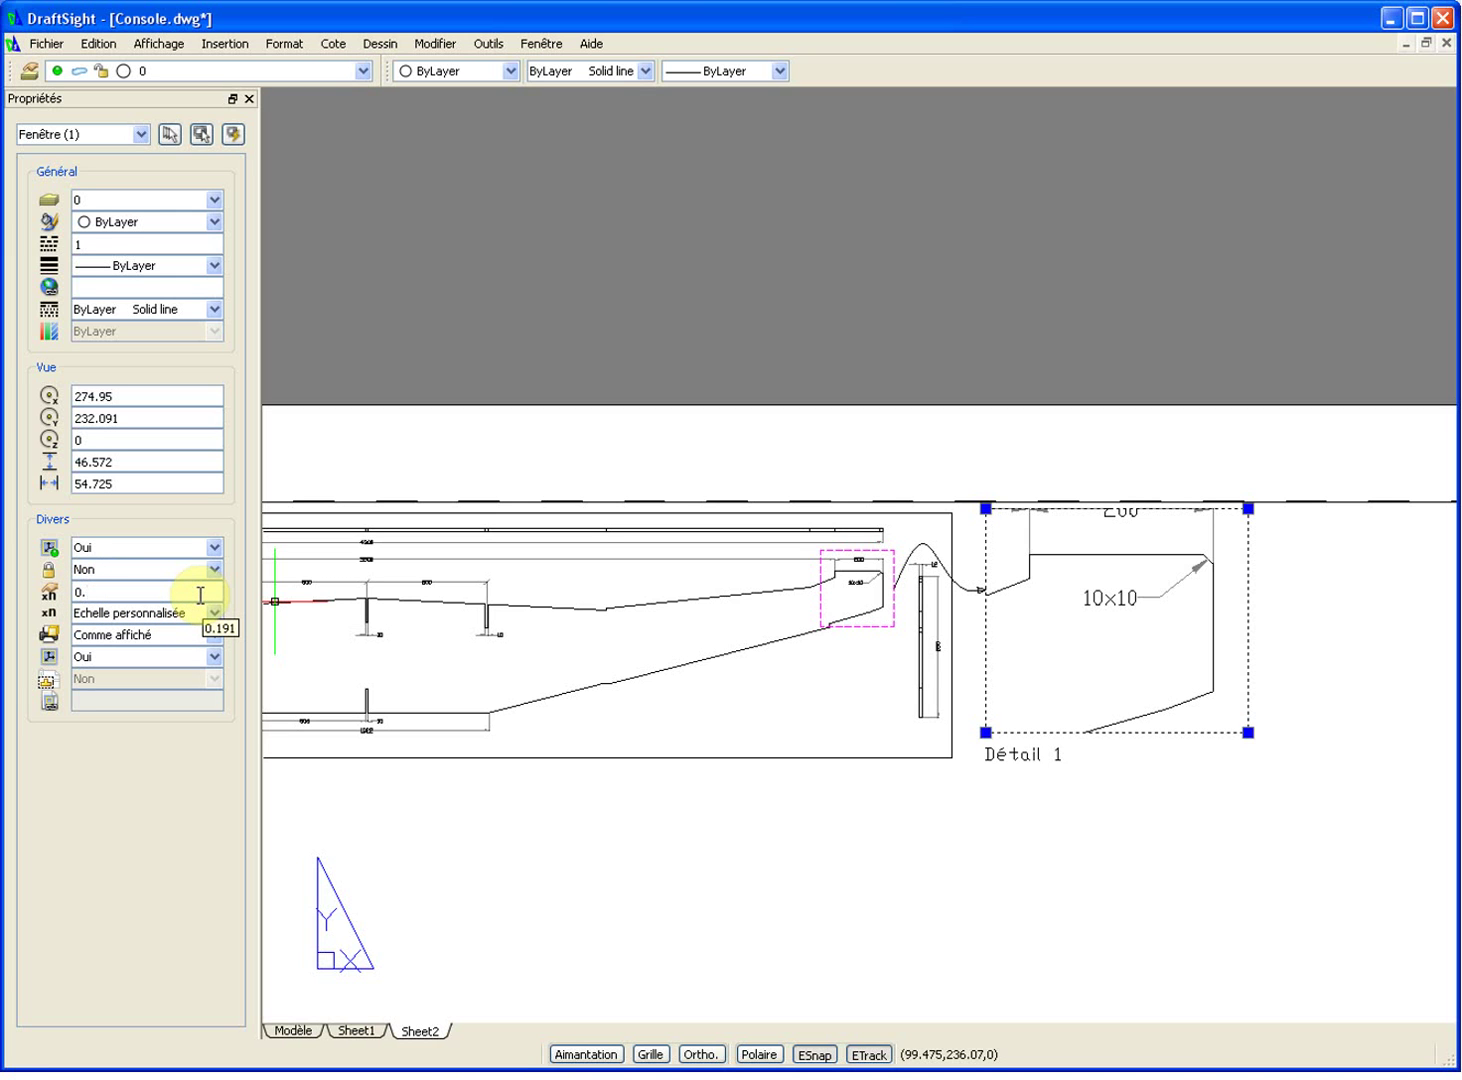
{"action": "key", "text": "Return"}
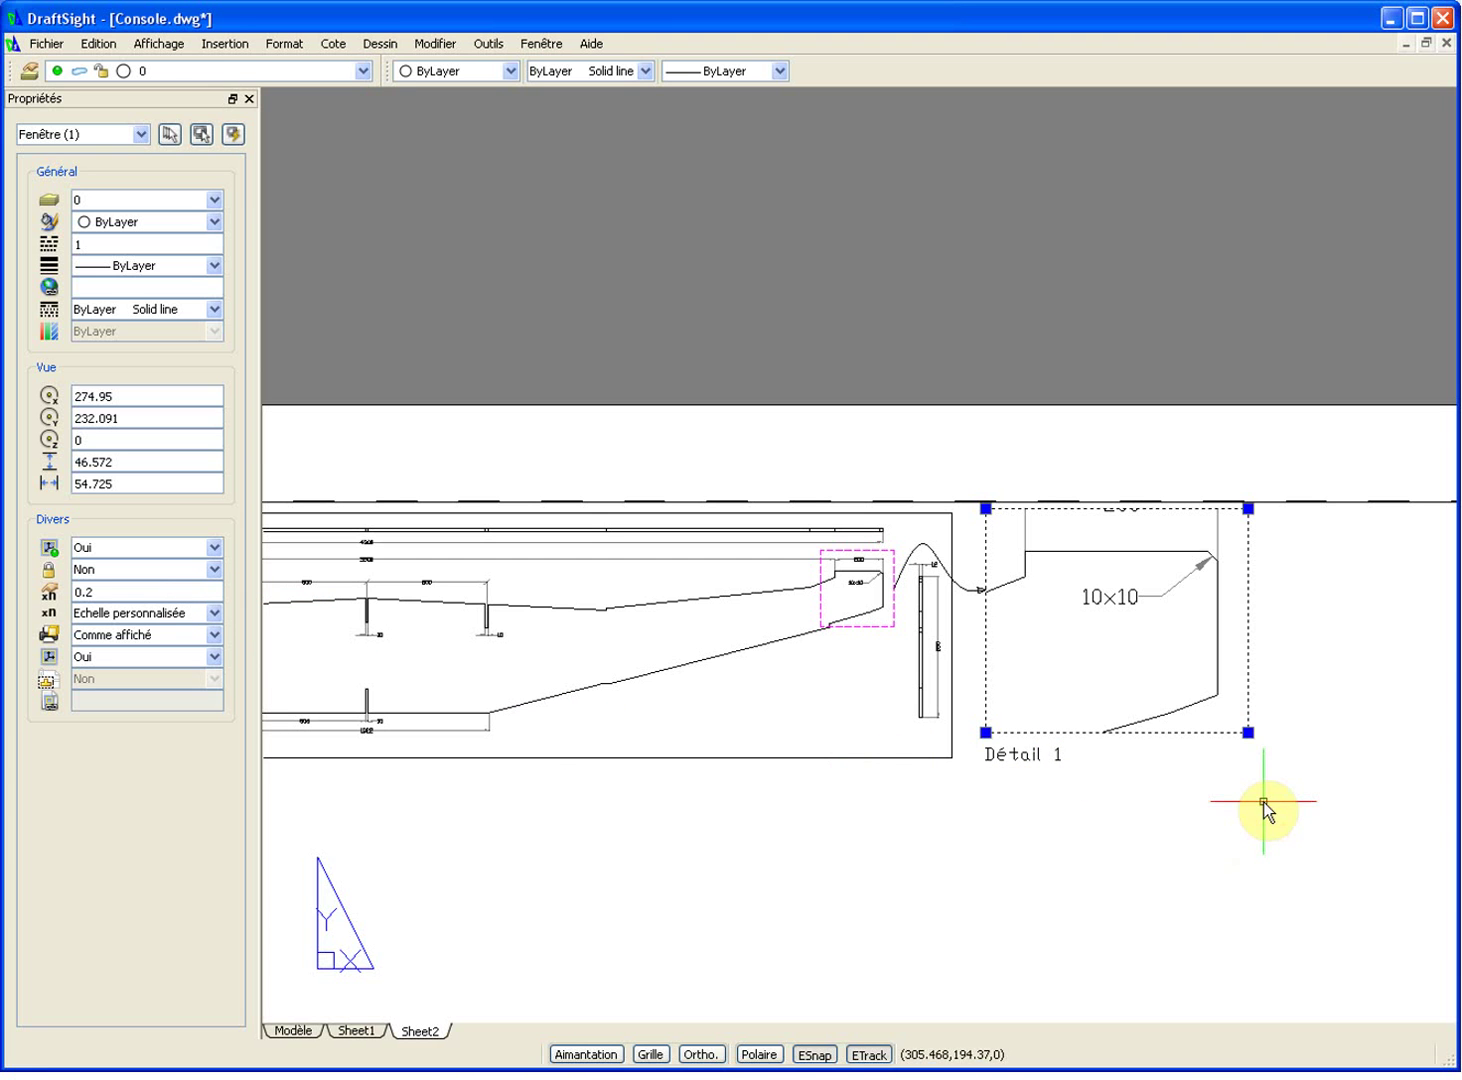
{"action": "key", "text": "Escape"}
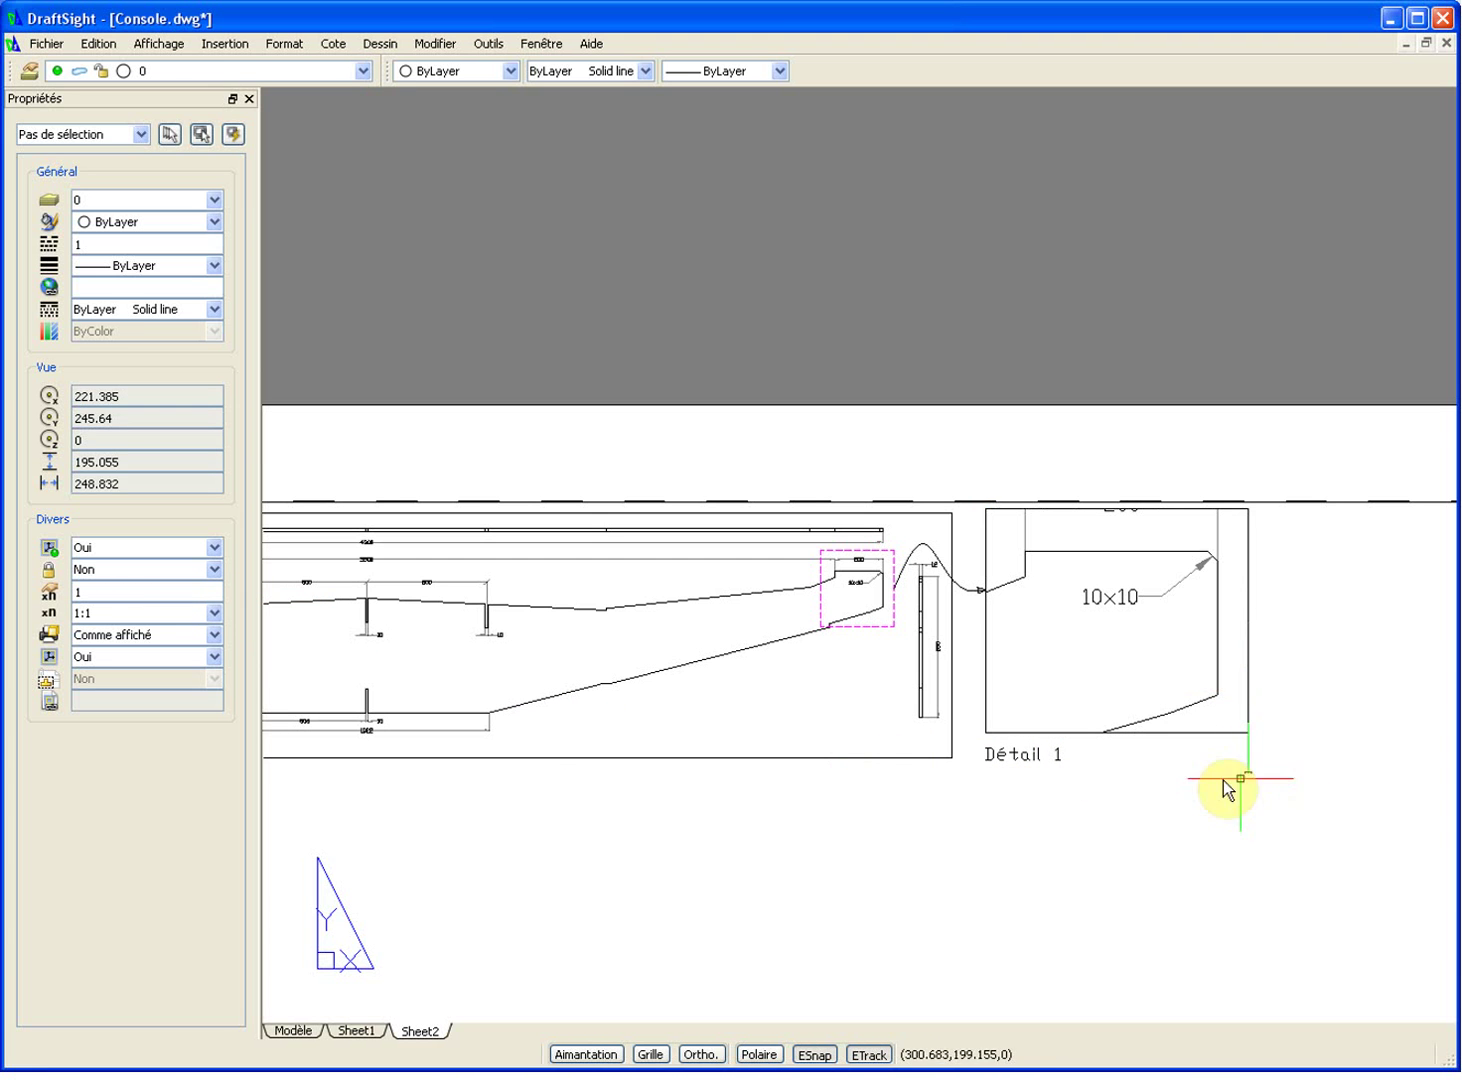
Step: Check the main viewport's standard scale in its properties without changing it
{"action": "scroll", "coordinate": [1130, 773], "scroll_direction": "down", "scroll_amount": 4}
{"action": "mouse_move", "coordinate": [1082, 714]}
{"action": "middle_mouse_down"}
{"action": "mouse_move", "coordinate": [1025, 514]}
{"action": "mouse_move", "coordinate": [1012, 518]}
{"action": "middle_mouse_up"}
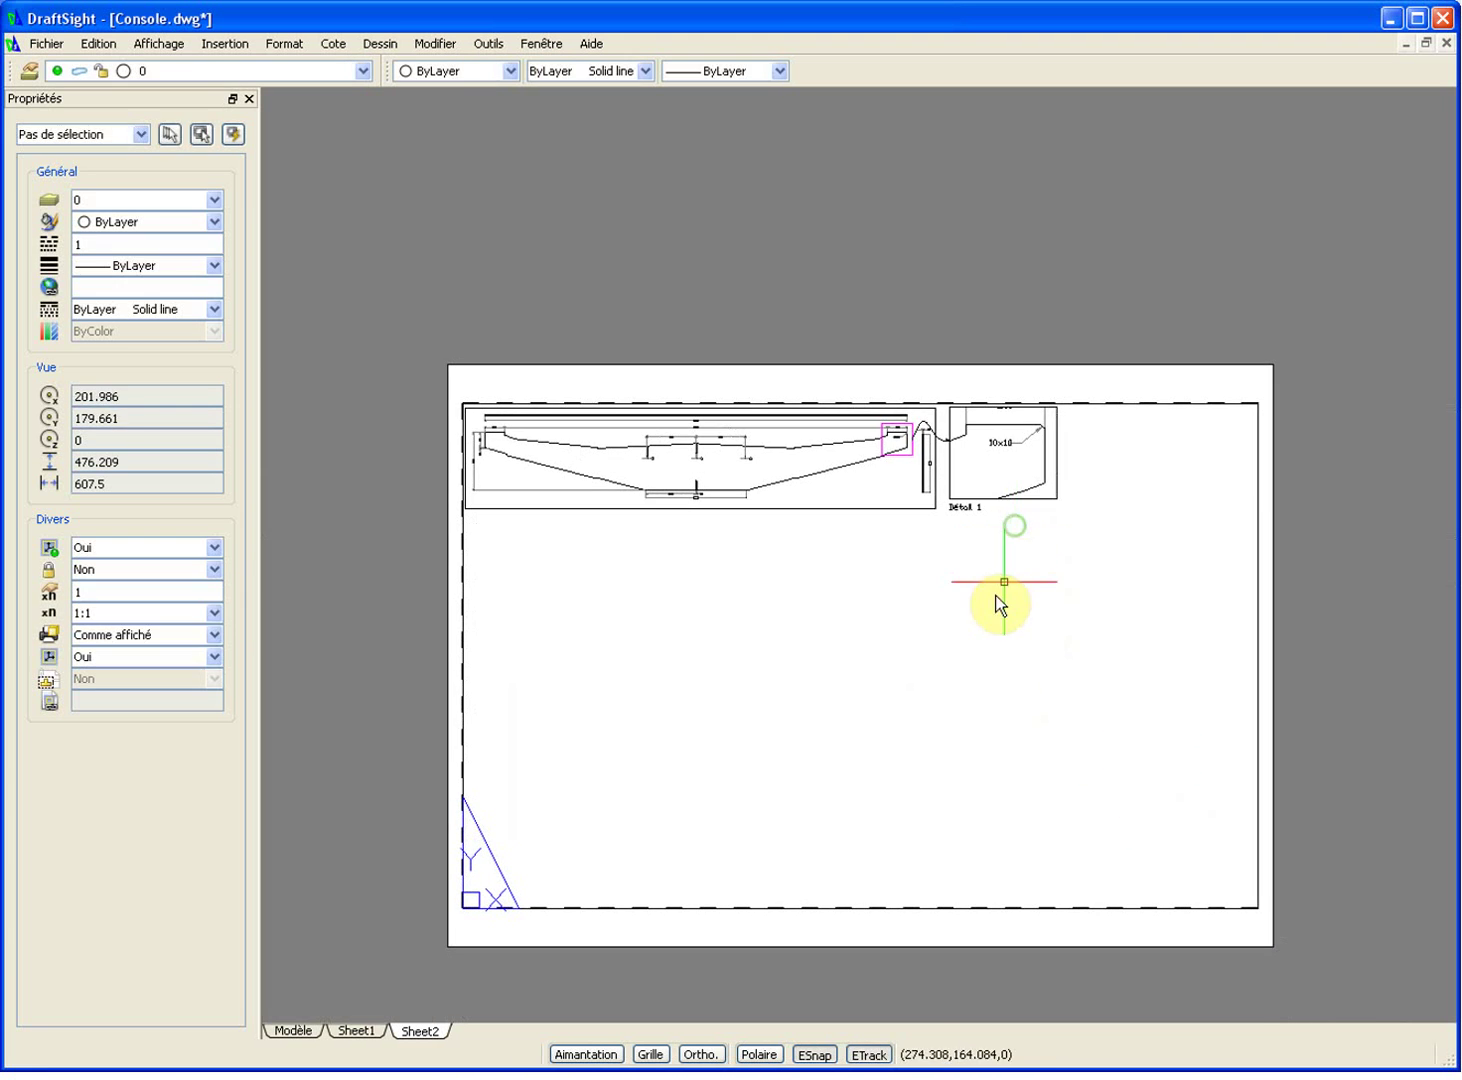
{"action": "scroll", "coordinate": [860, 407], "scroll_direction": "up", "scroll_amount": 2}
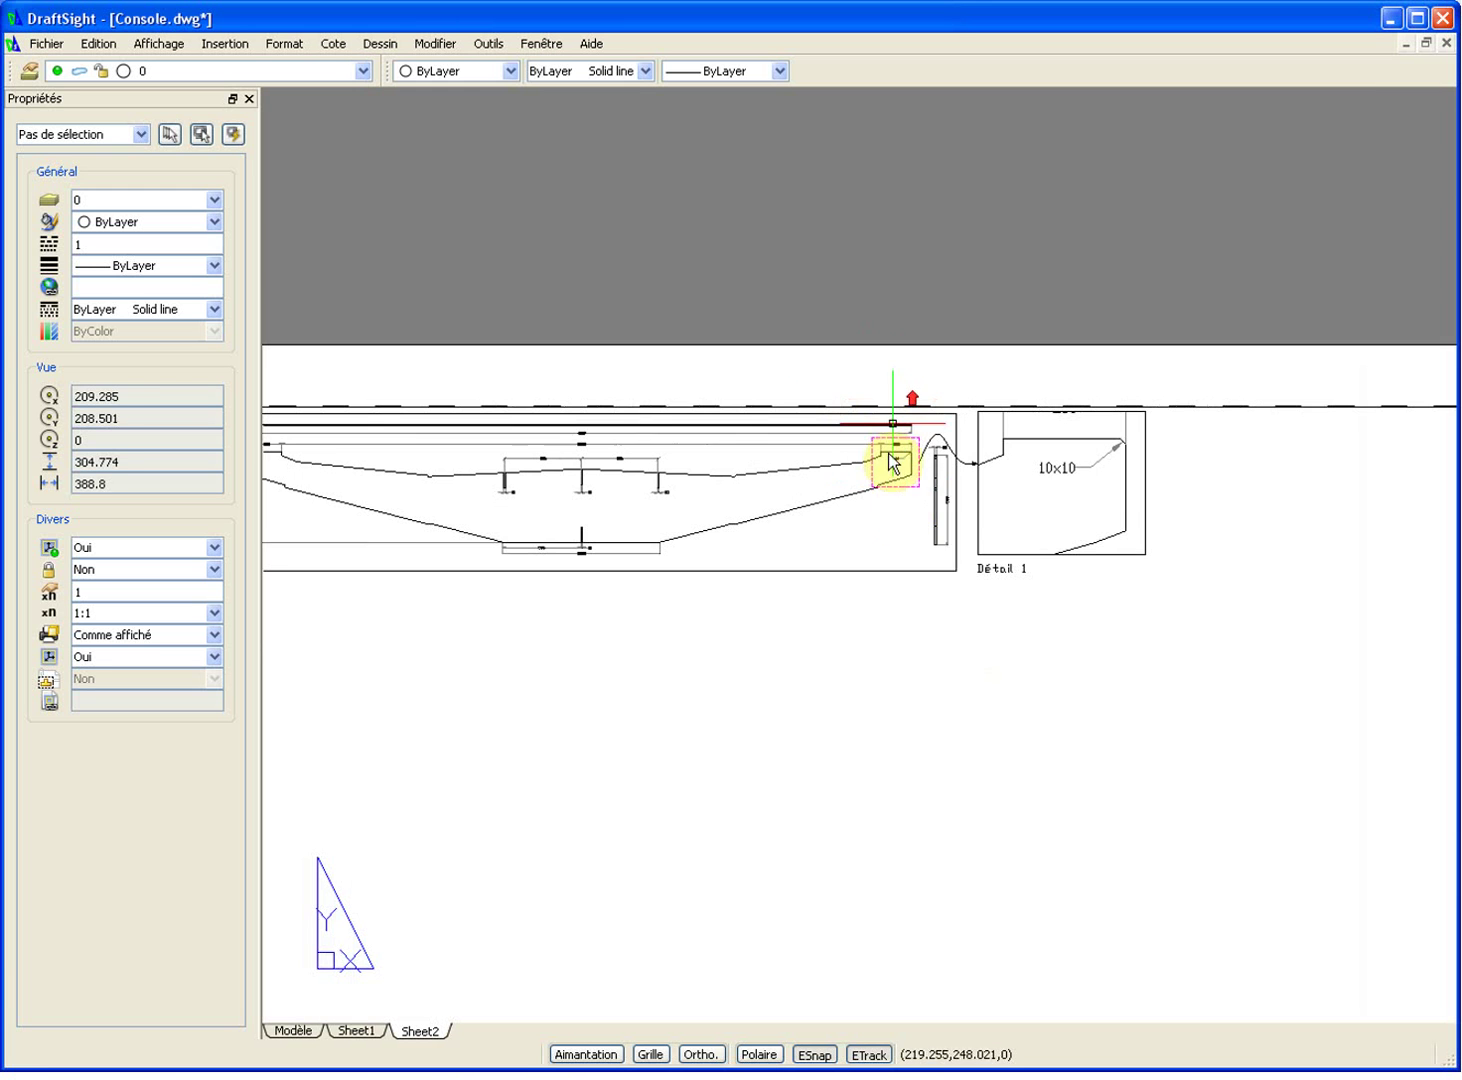
{"action": "left_click", "coordinate": [957, 518]}
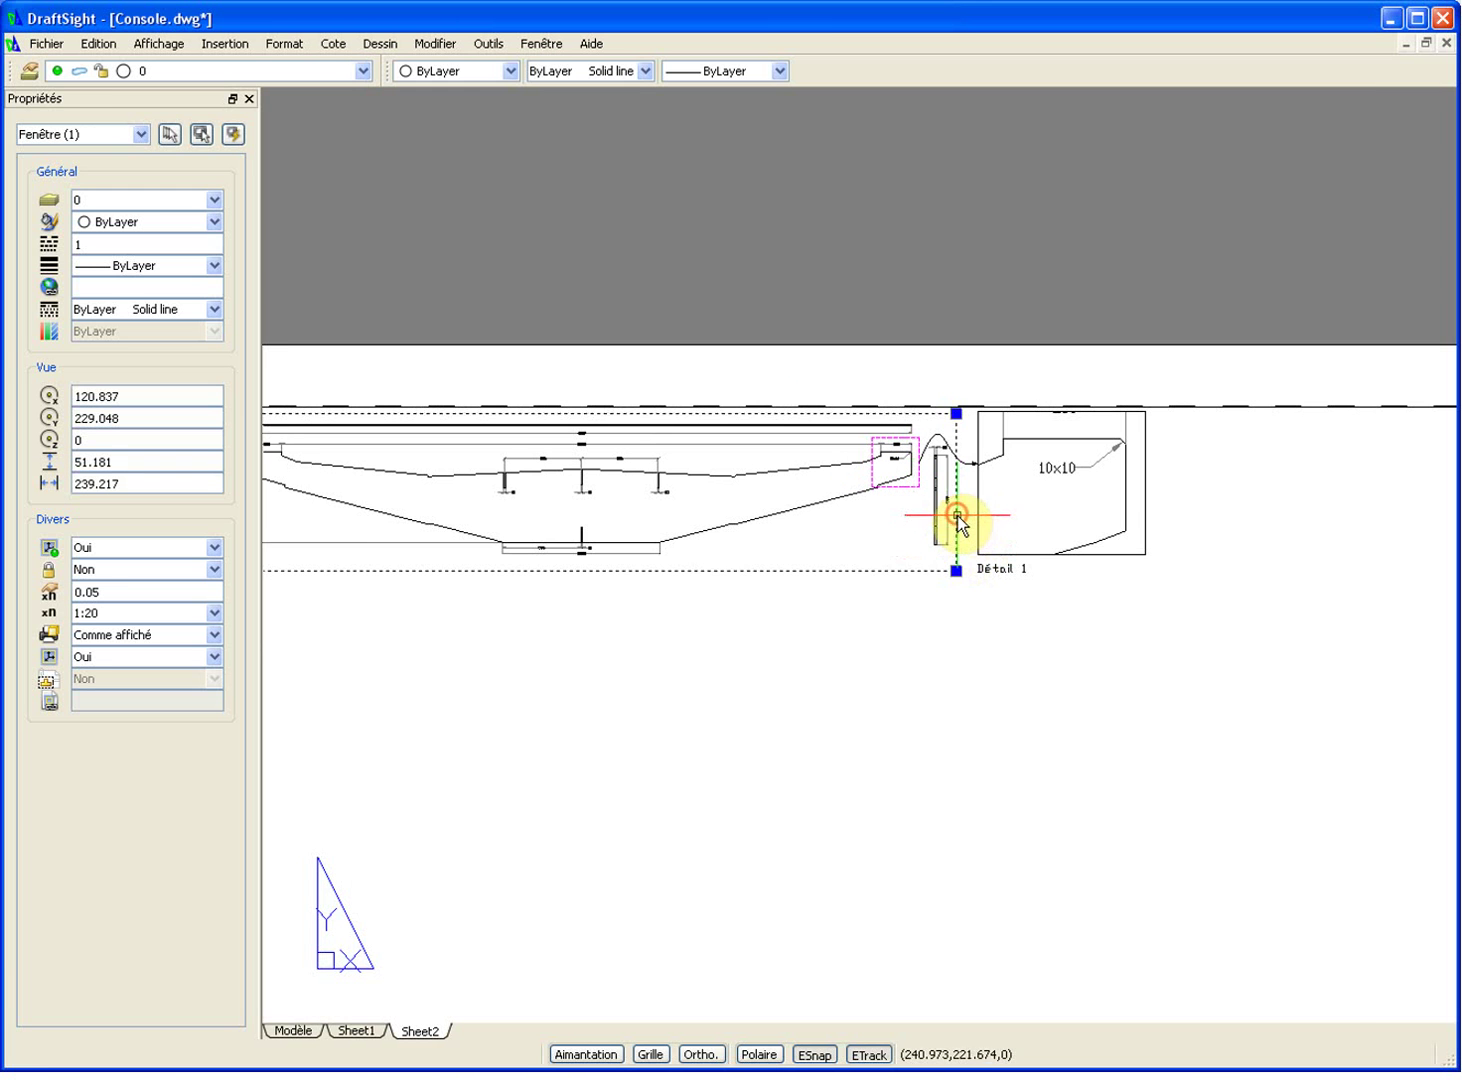
{"action": "left_click", "coordinate": [141, 613]}
{"action": "left_click", "coordinate": [864, 662]}
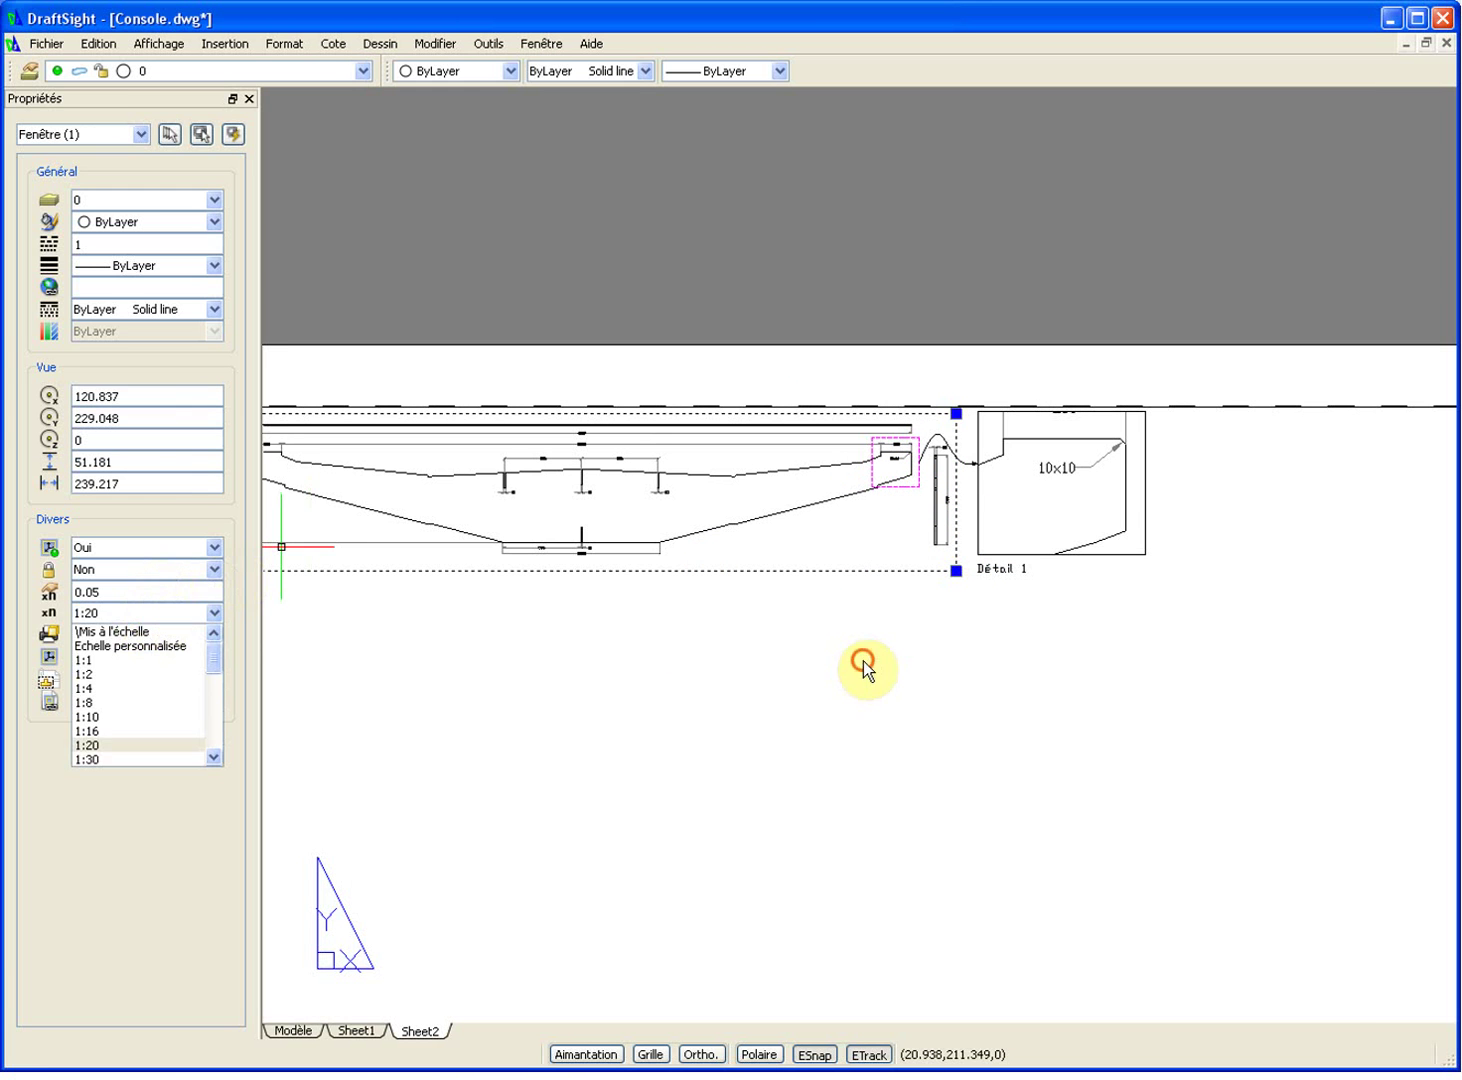
{"action": "key", "text": "Escape"}
Step: Copy the "Détail 1" note to just below the main viewport's lower-left corner
{"action": "scroll", "coordinate": [871, 625], "scroll_direction": "down", "scroll_amount": 1}
{"action": "middle_click_drag", "start_coordinate": [871, 624], "coordinate": [1109, 675]}
{"action": "scroll", "coordinate": [1208, 636], "scroll_direction": "up", "scroll_amount": 4}
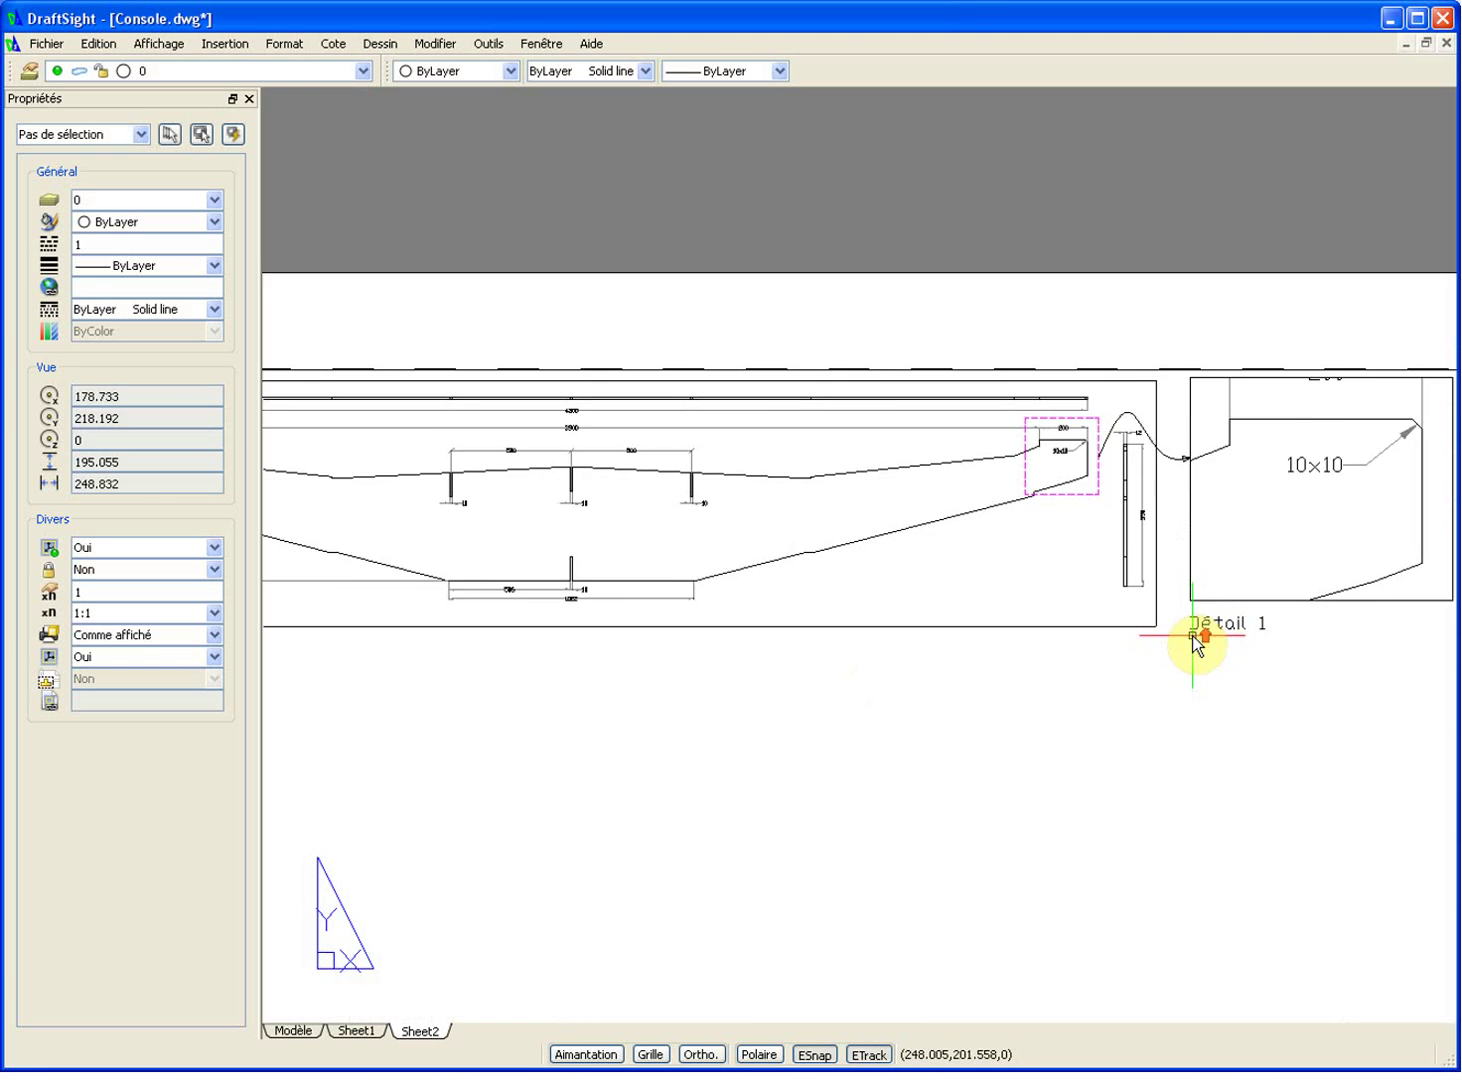
{"action": "key", "text": "Return"}
{"action": "left_click", "coordinate": [1238, 624]}
{"action": "key", "text": "Return"}
{"action": "left_click", "coordinate": [1185, 639]}
{"action": "scroll", "coordinate": [687, 700], "scroll_direction": "down", "scroll_amount": 2}
{"action": "scroll", "coordinate": [600, 711], "scroll_direction": "up", "scroll_amount": 4}
{"action": "left_click", "coordinate": [463, 679]}
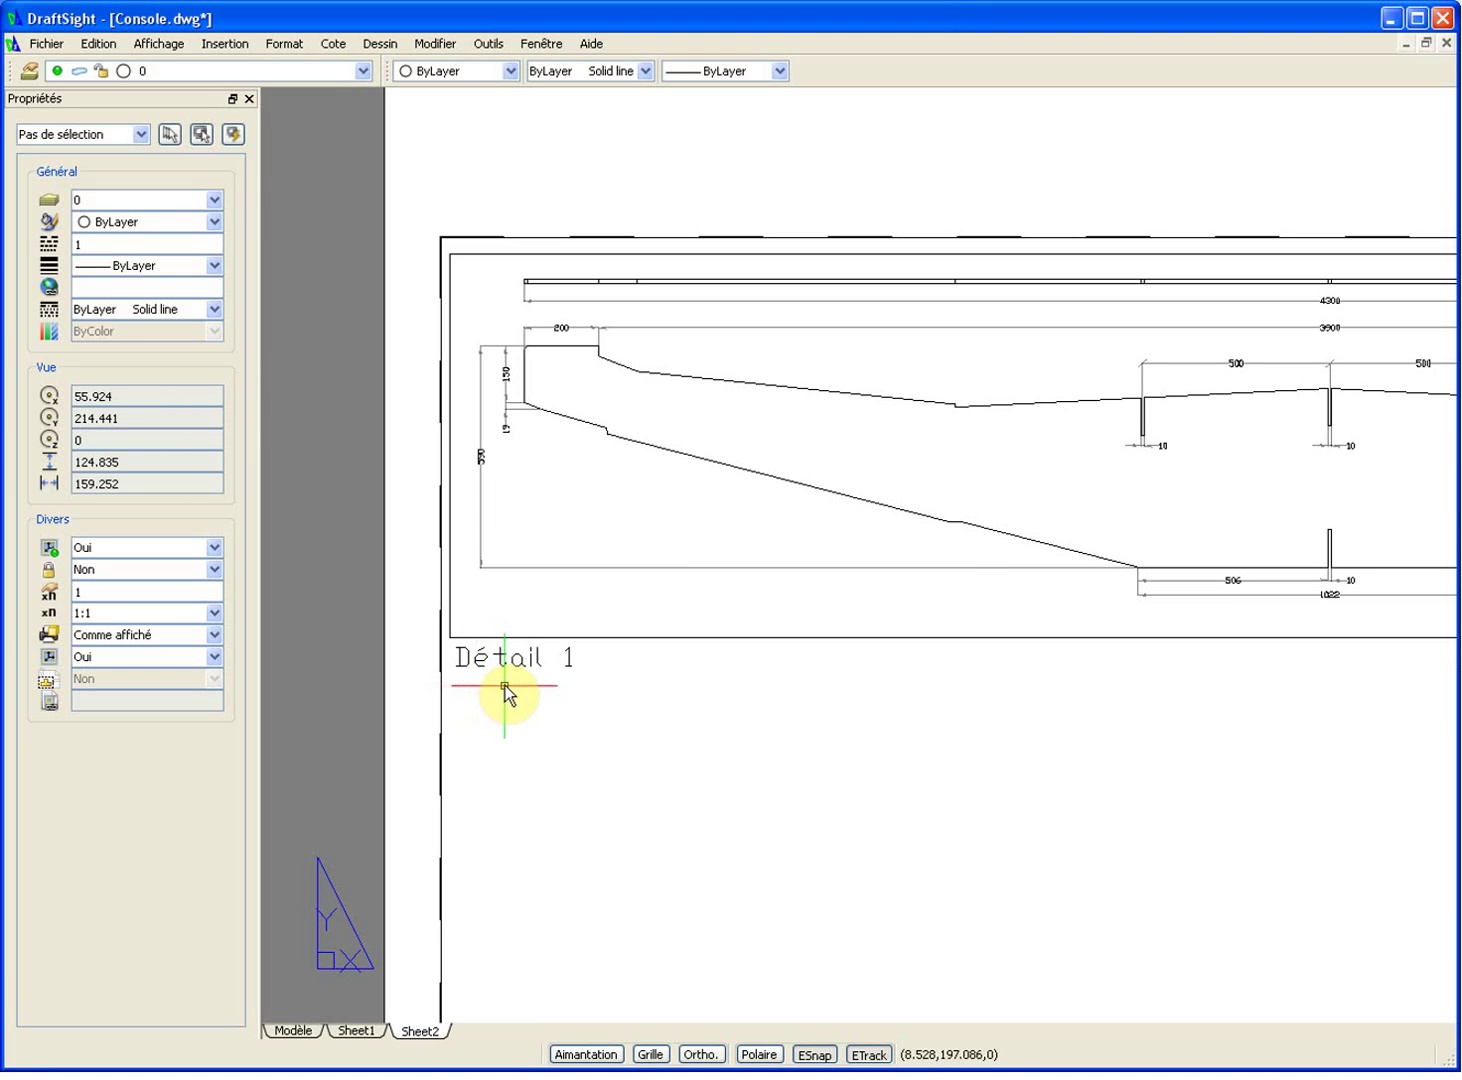
Step: Replace the copied note's text with "Vue en élévation" and a second line "Ech.: 1/20"
{"action": "double_click", "coordinate": [508, 672]}
{"action": "left_click_drag", "start_coordinate": [572, 659], "coordinate": [449, 651]}
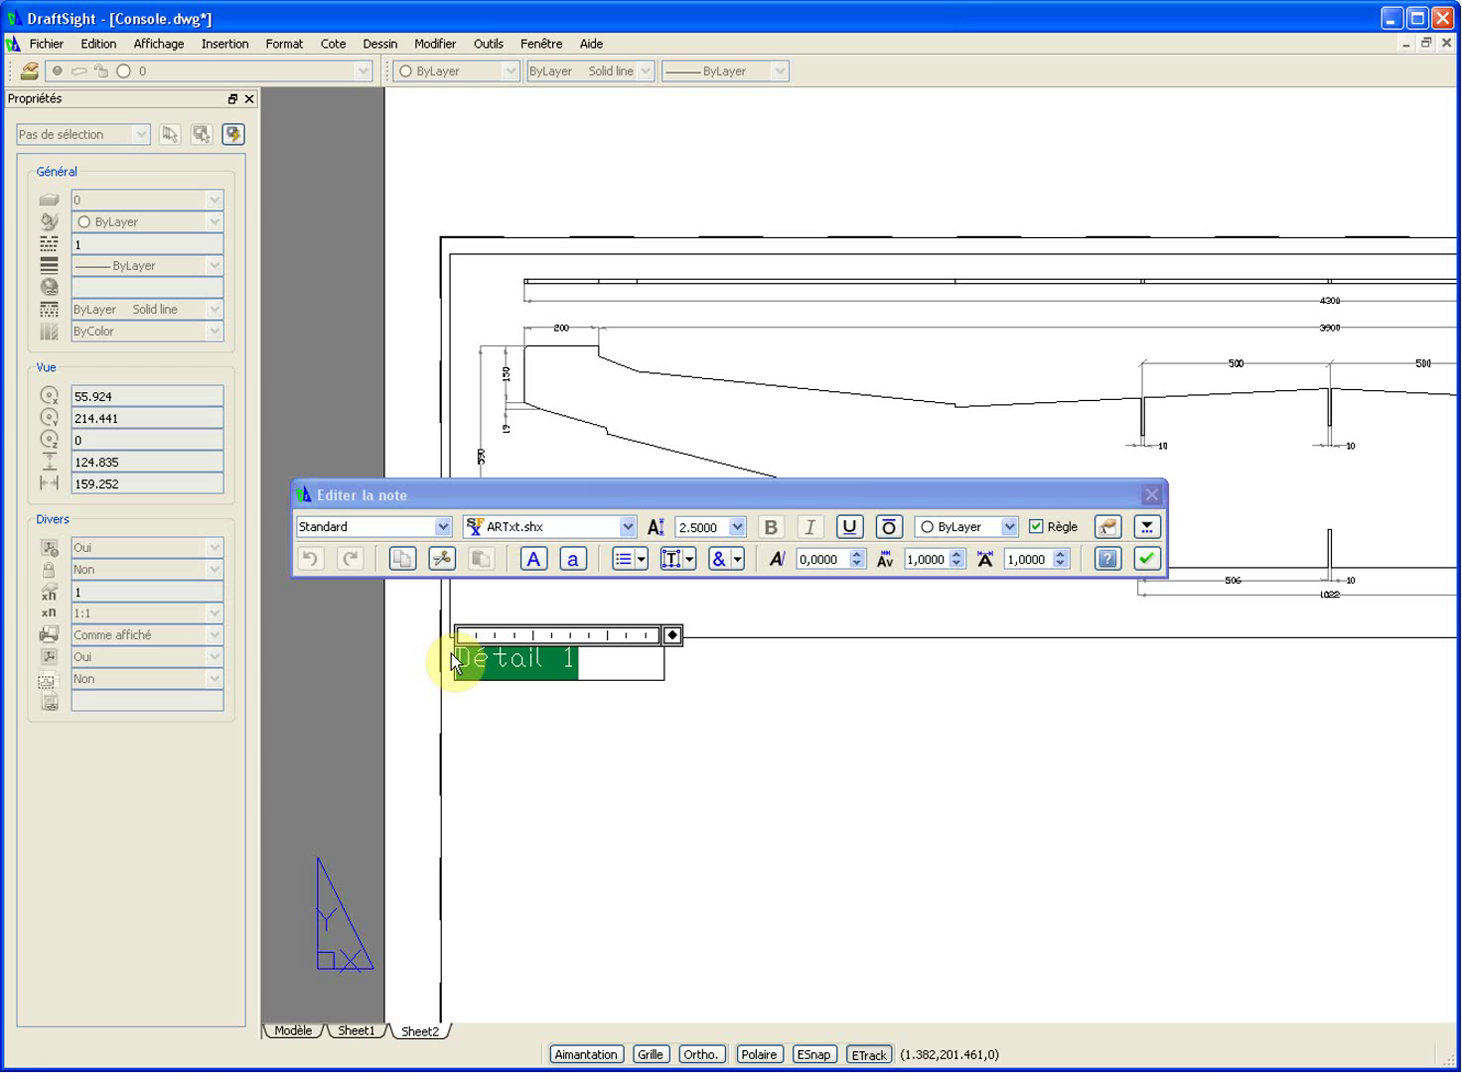
{"action": "type", "text": "Vue"}
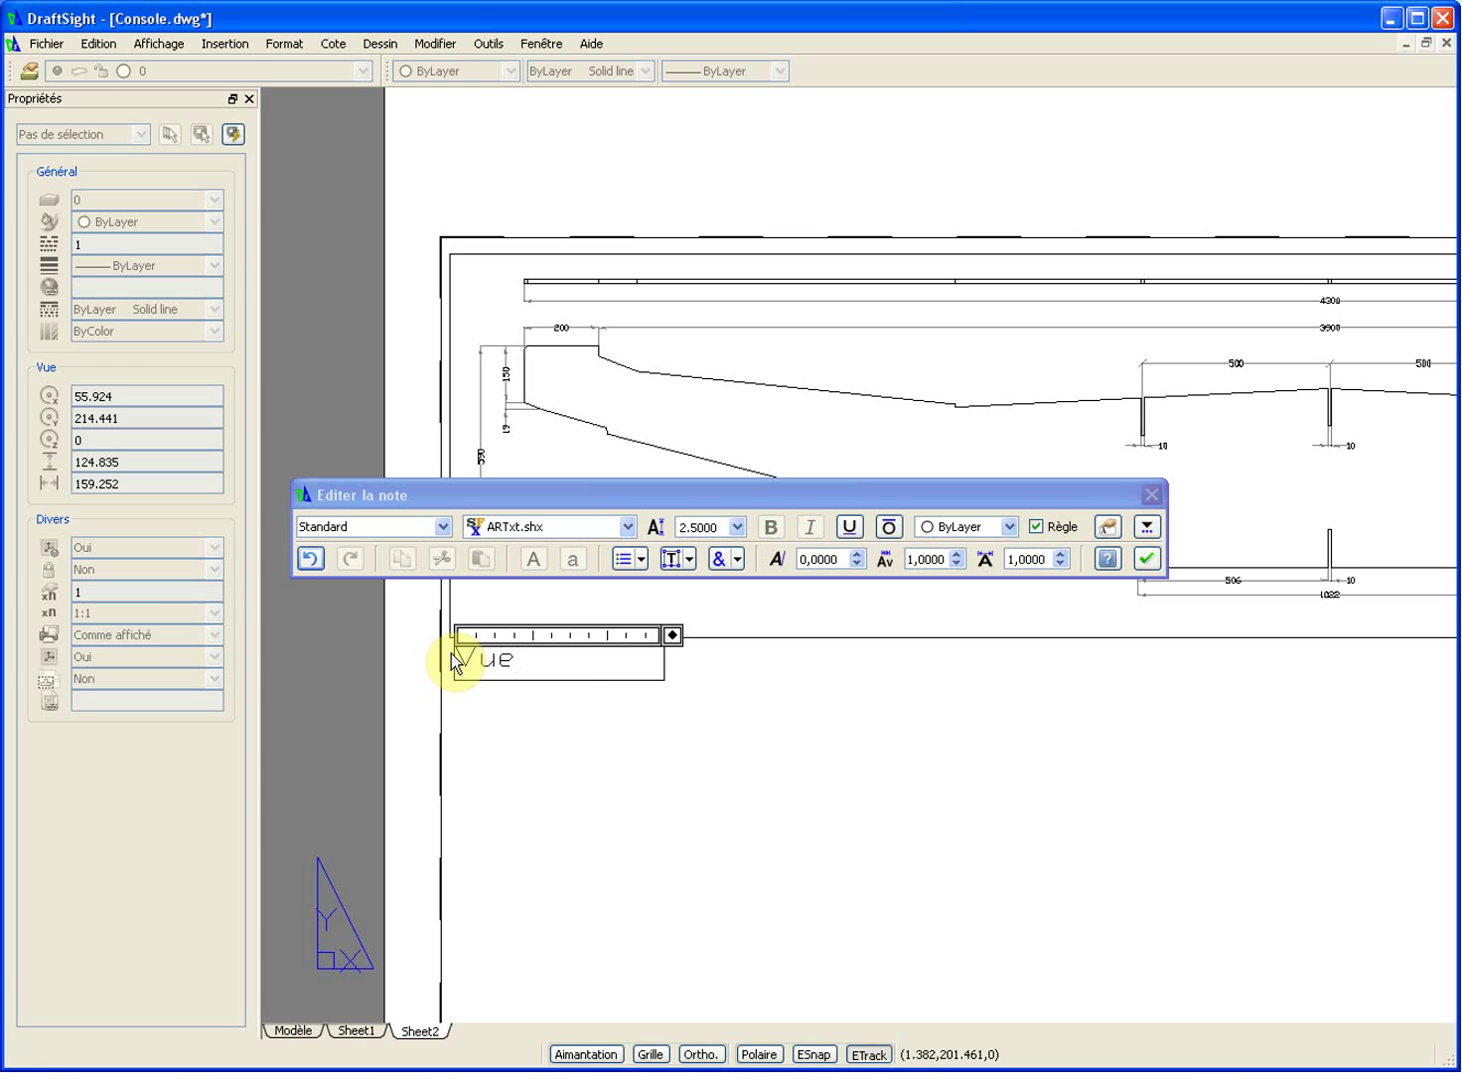
{"action": "type", "text": " en élévation"}
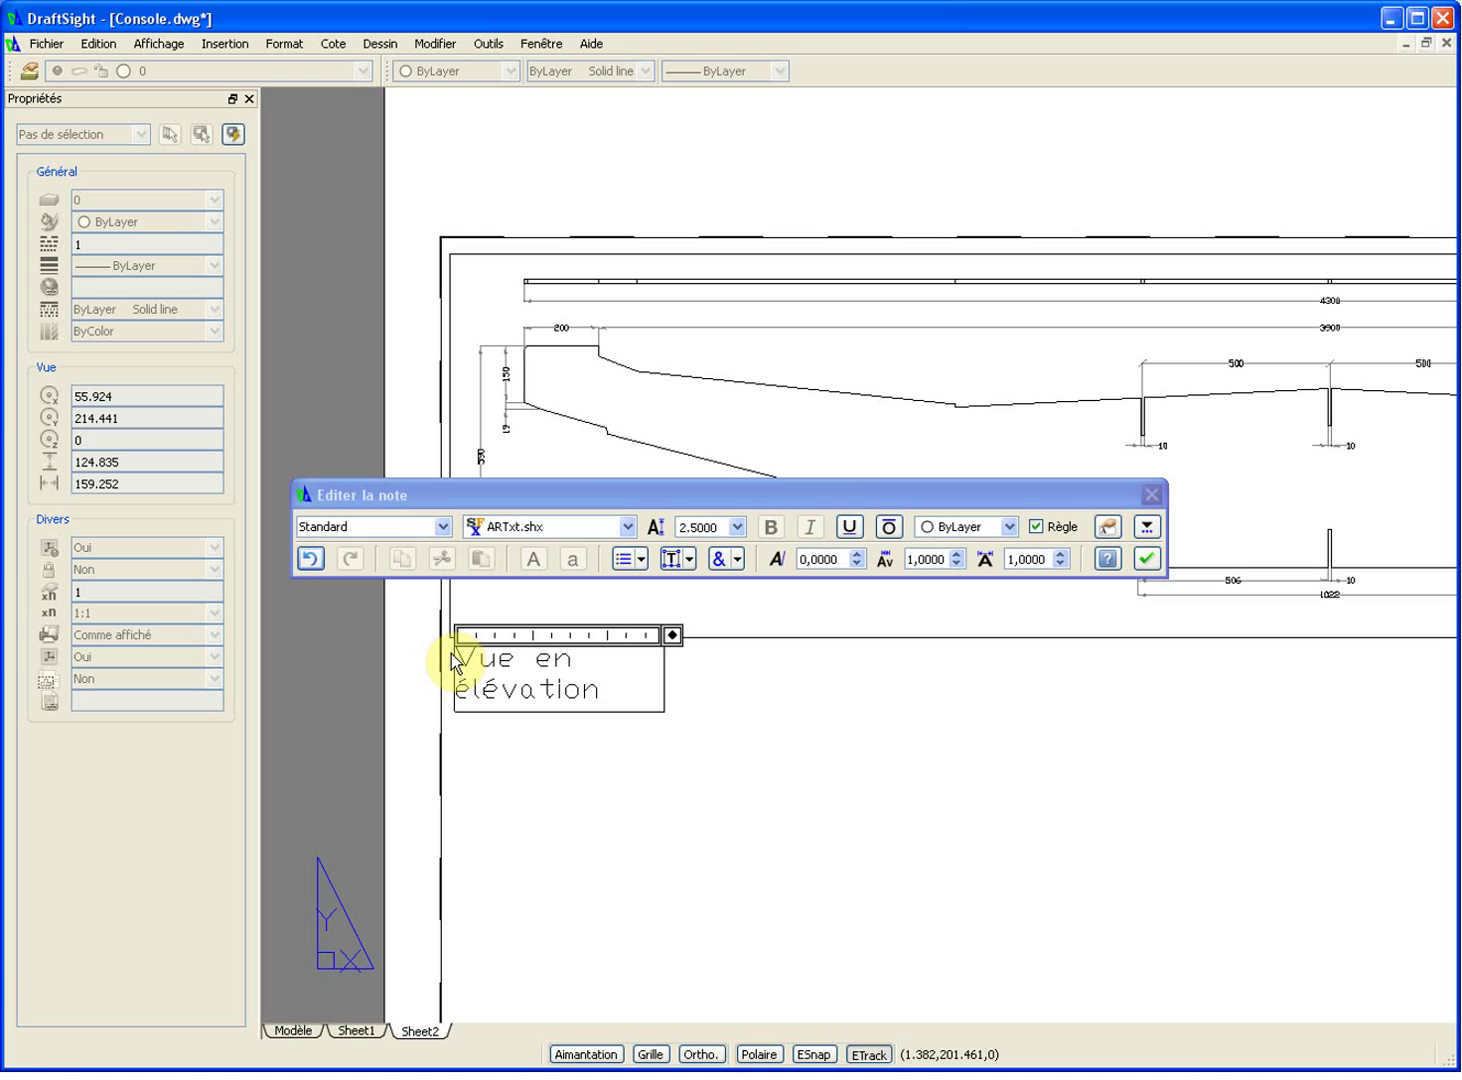
{"action": "key", "text": "Return"}
{"action": "type", "text": "Ec"}
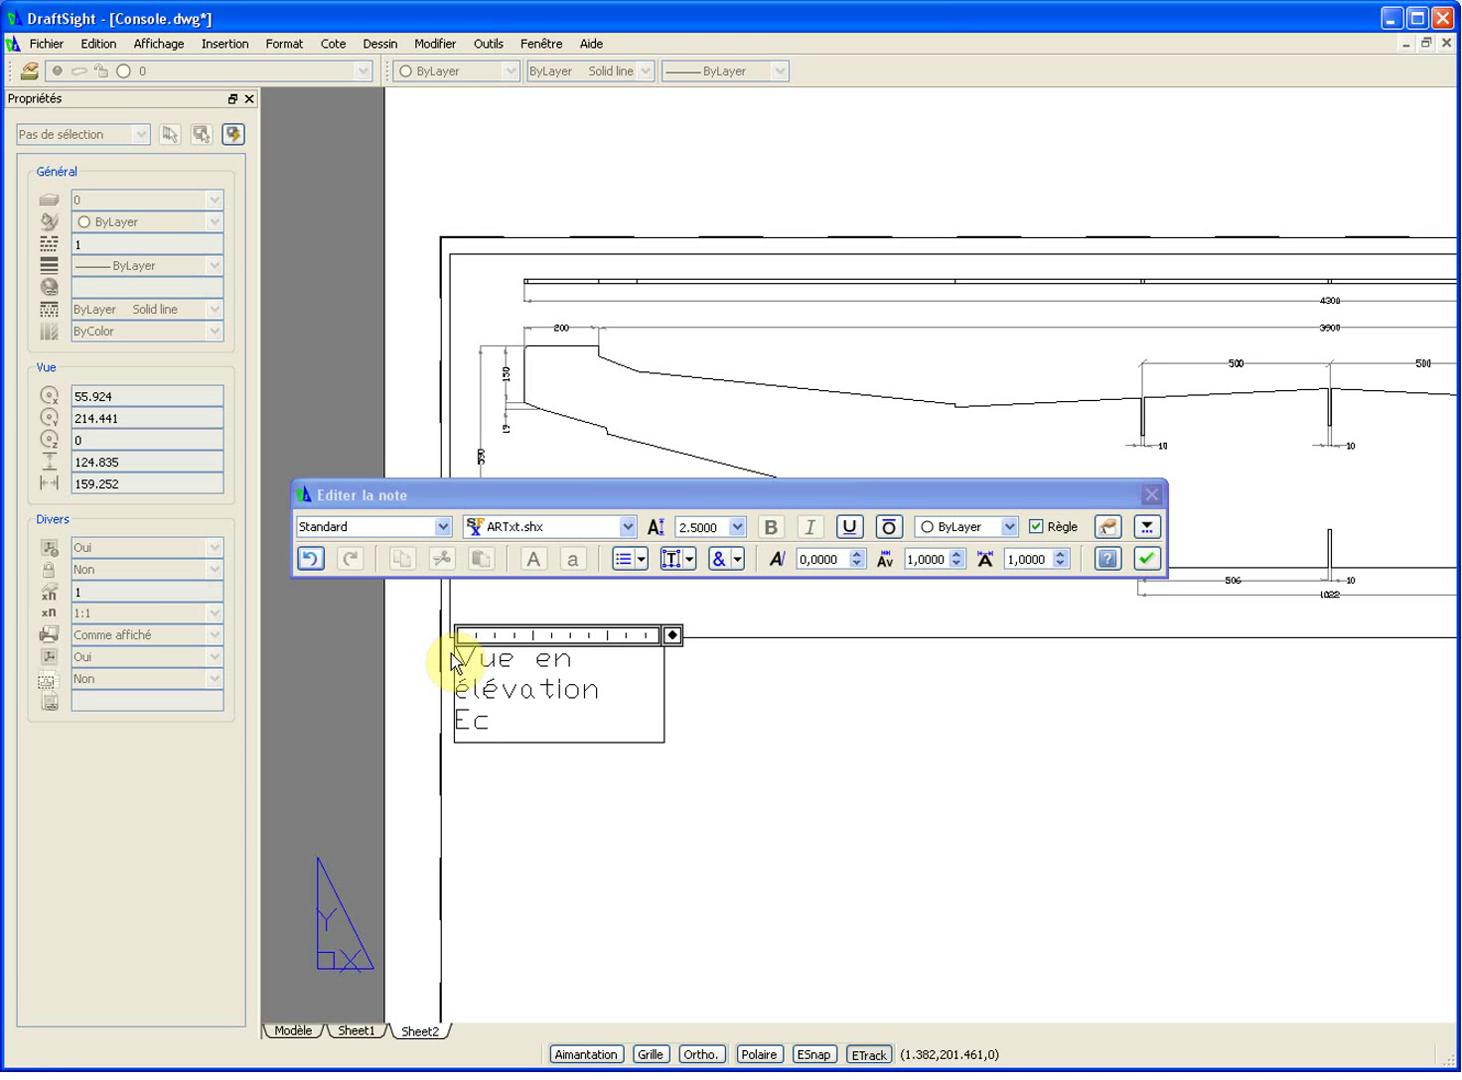
{"action": "type", "text": "h.: 1/20"}
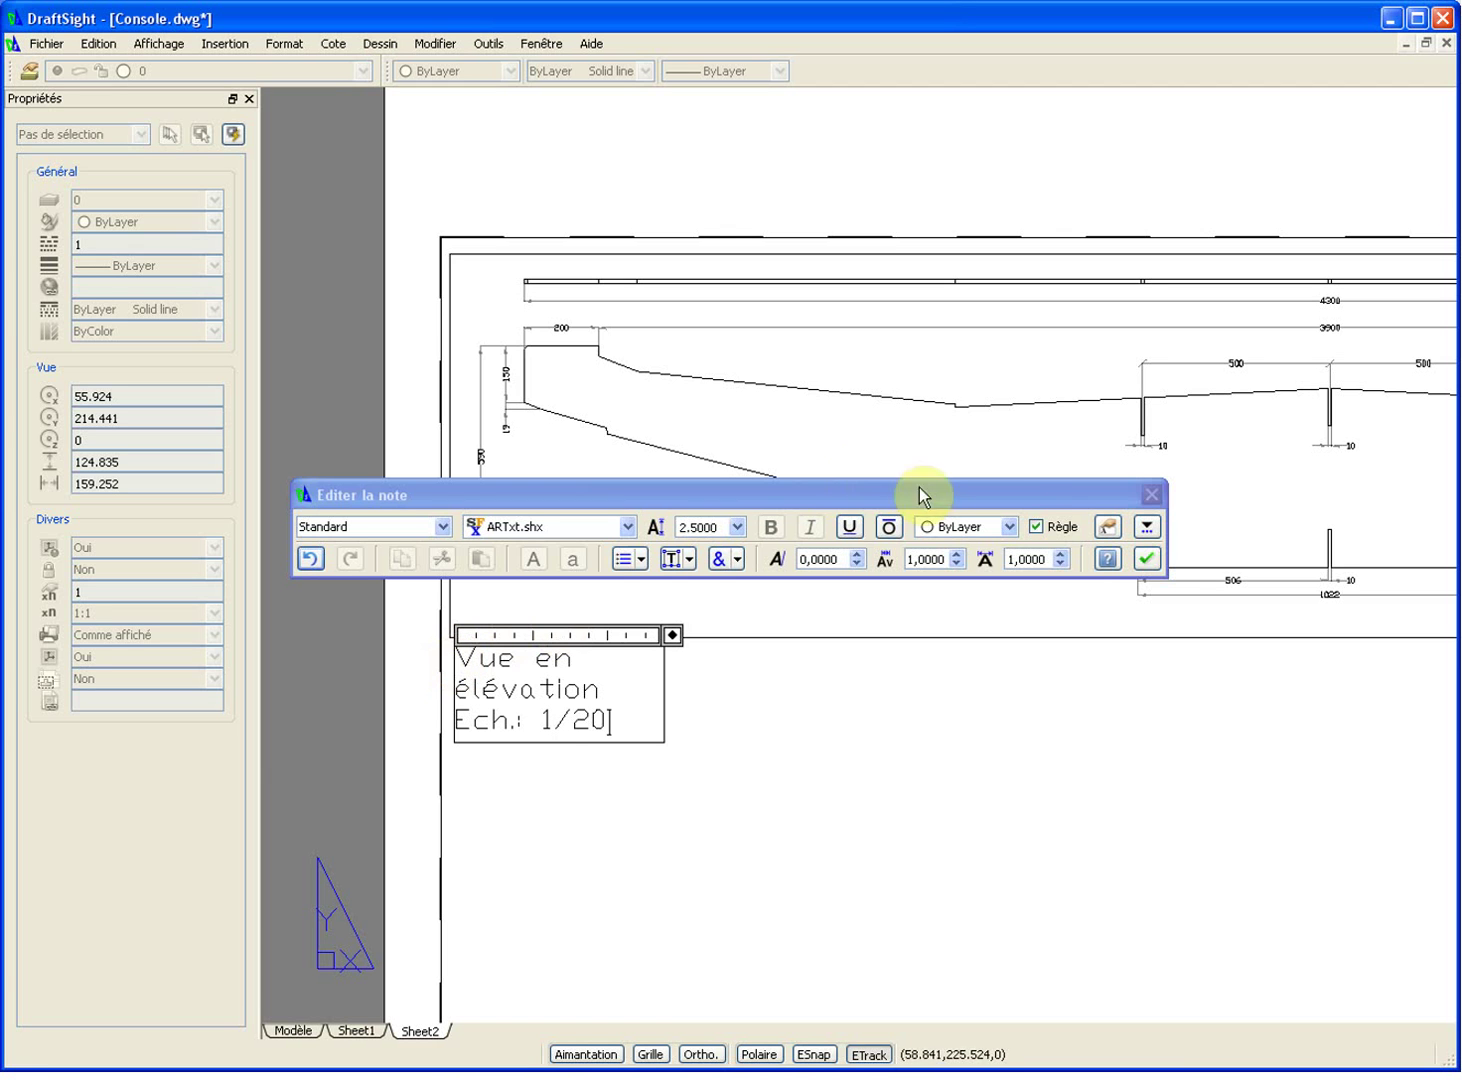
{"action": "left_click", "coordinate": [1145, 558]}
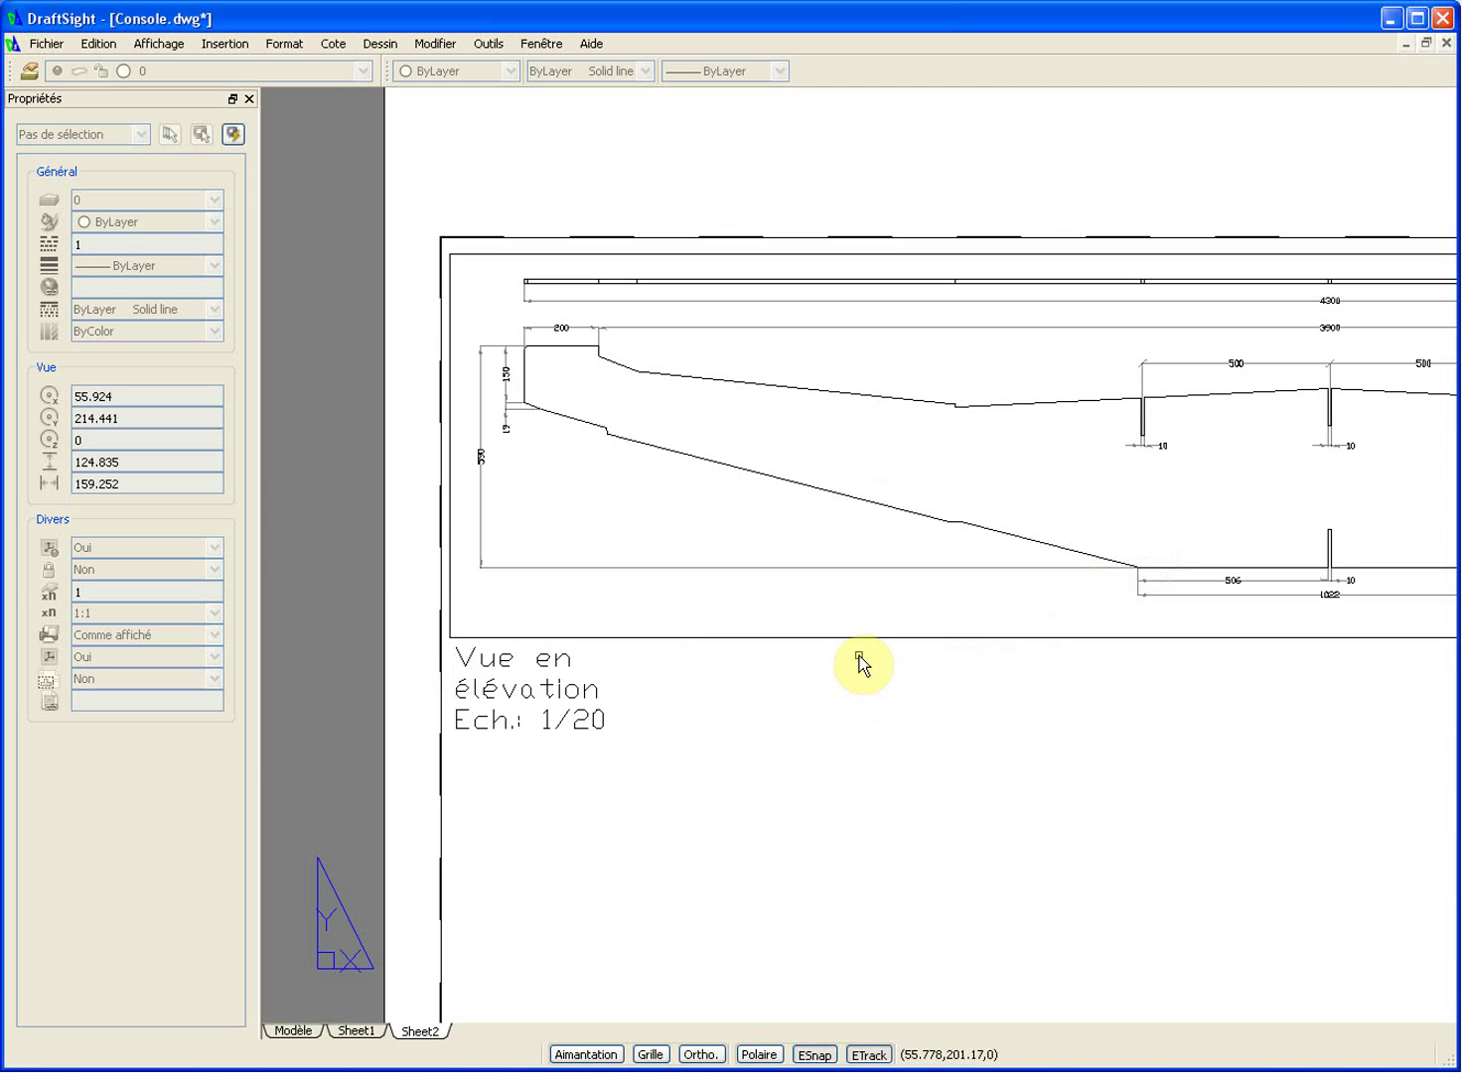
Step: Widen the note below the main viewport so "Vue en élévation" fits on one line, and clear the selection
{"action": "left_click", "coordinate": [815, 639]}
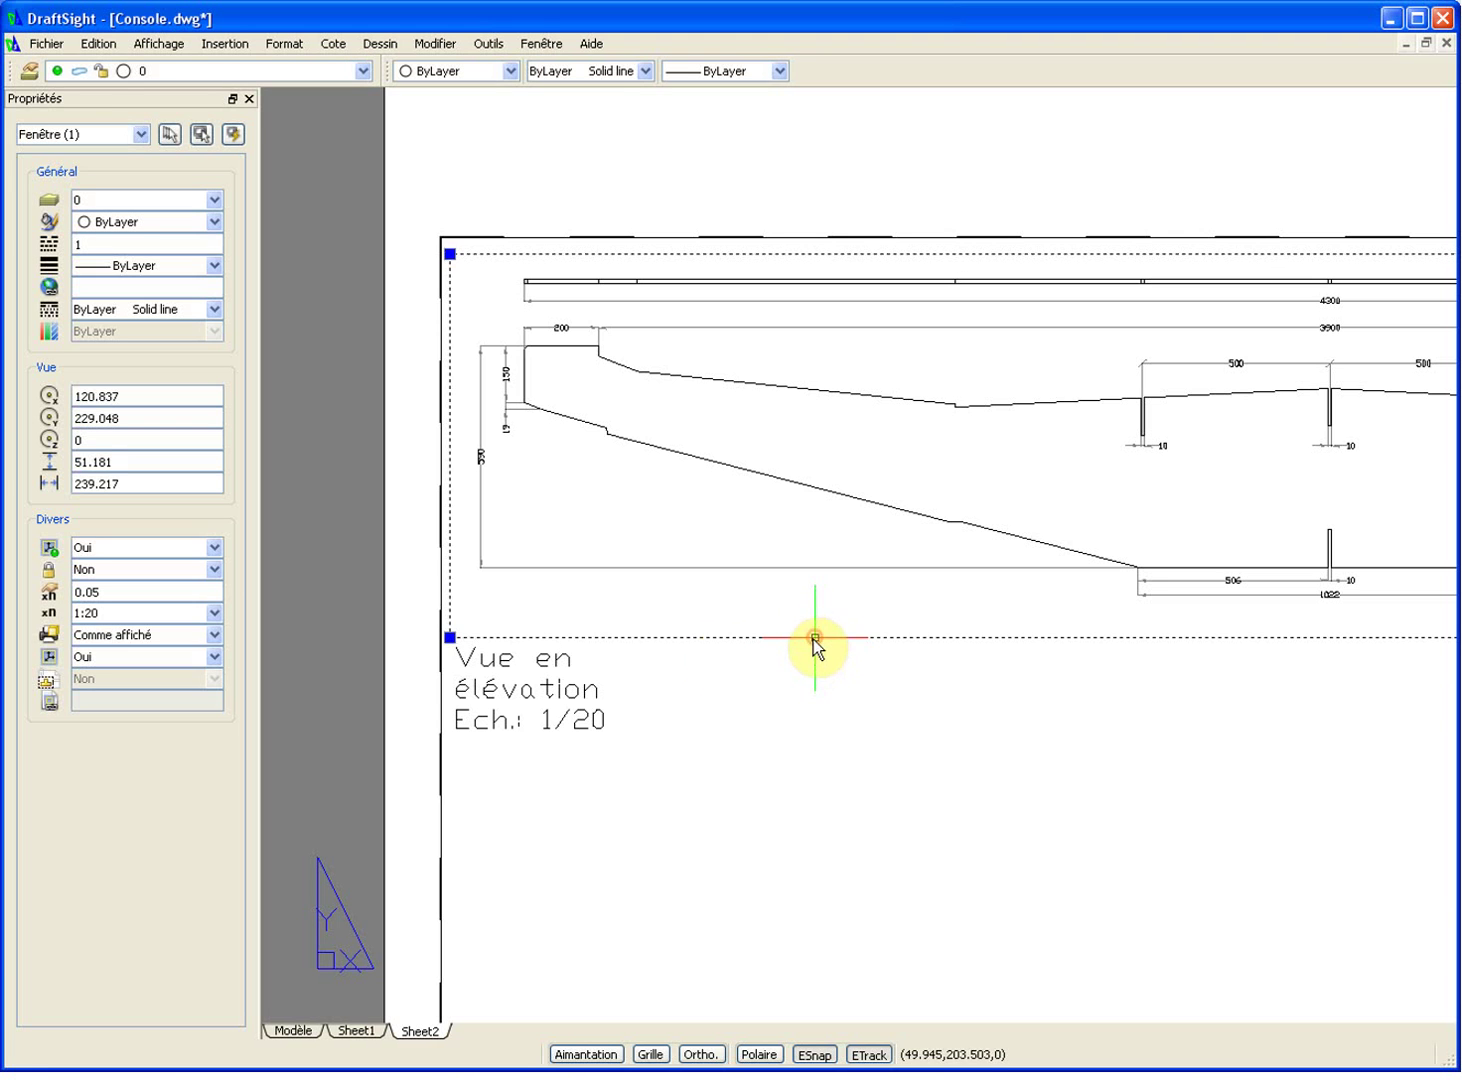
{"action": "scroll", "coordinate": [671, 687], "scroll_direction": "down", "scroll_amount": 1}
{"action": "left_click", "coordinate": [631, 711]}
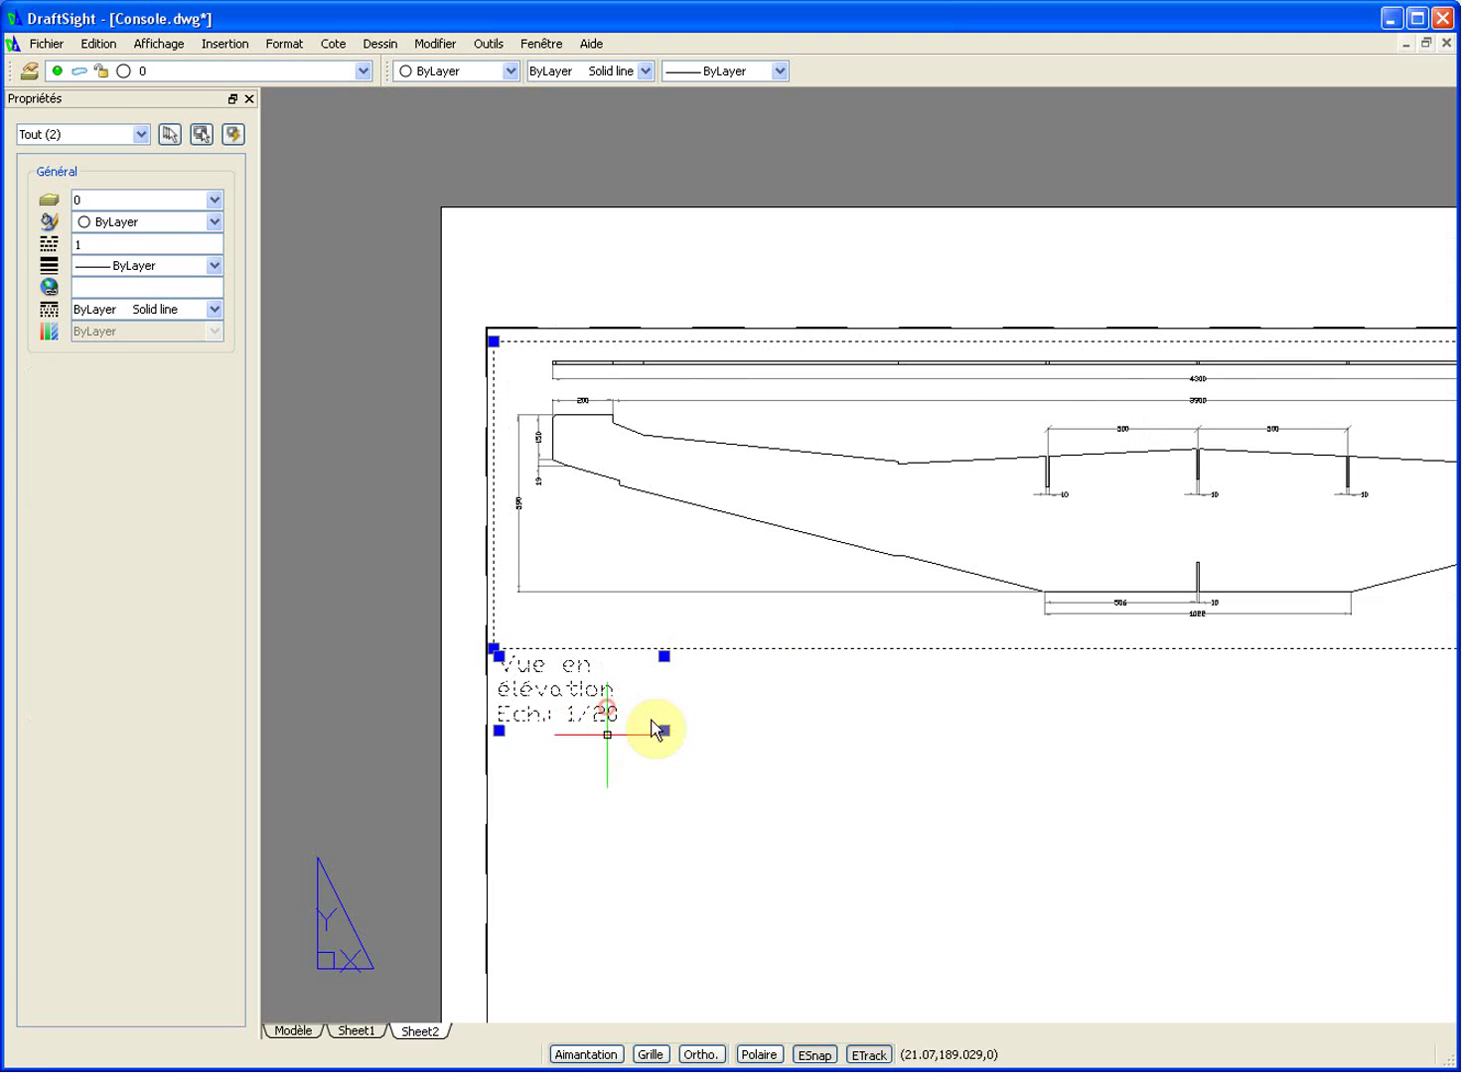
{"action": "left_click", "coordinate": [663, 730]}
{"action": "left_click", "coordinate": [820, 722]}
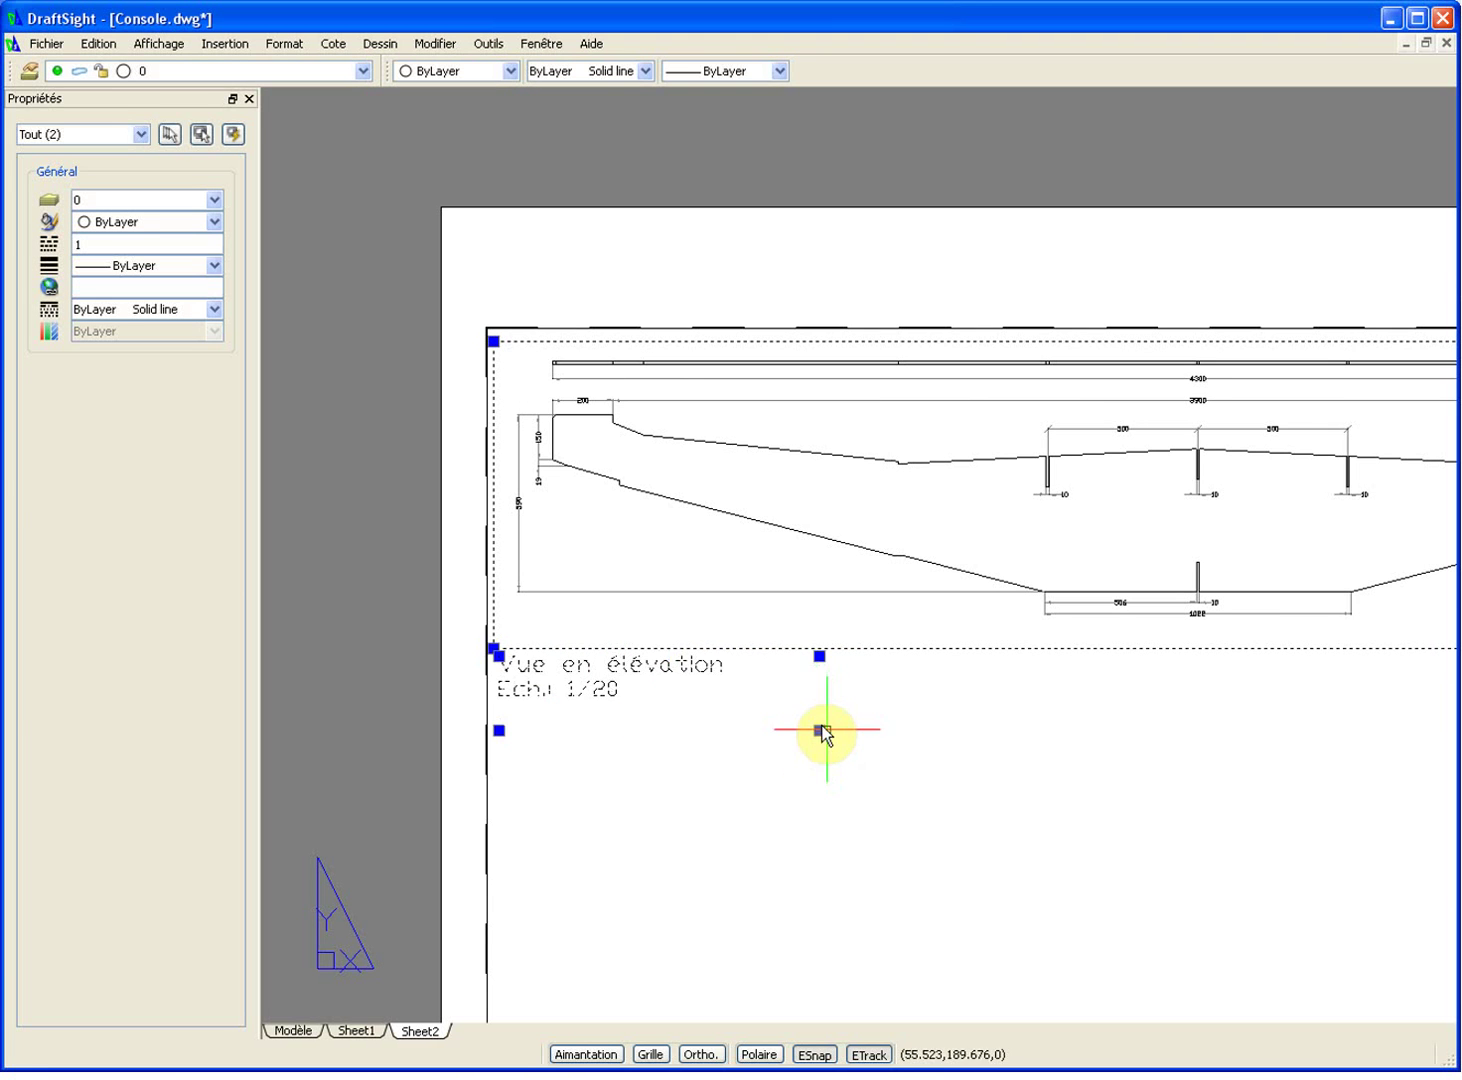
{"action": "key", "text": "Escape"}
{"action": "scroll", "coordinate": [824, 725], "scroll_direction": "down", "scroll_amount": 2}
{"action": "middle_click_drag", "start_coordinate": [822, 730], "coordinate": [536, 710]}
{"action": "scroll", "coordinate": [535, 711], "scroll_direction": "down", "scroll_amount": 1}
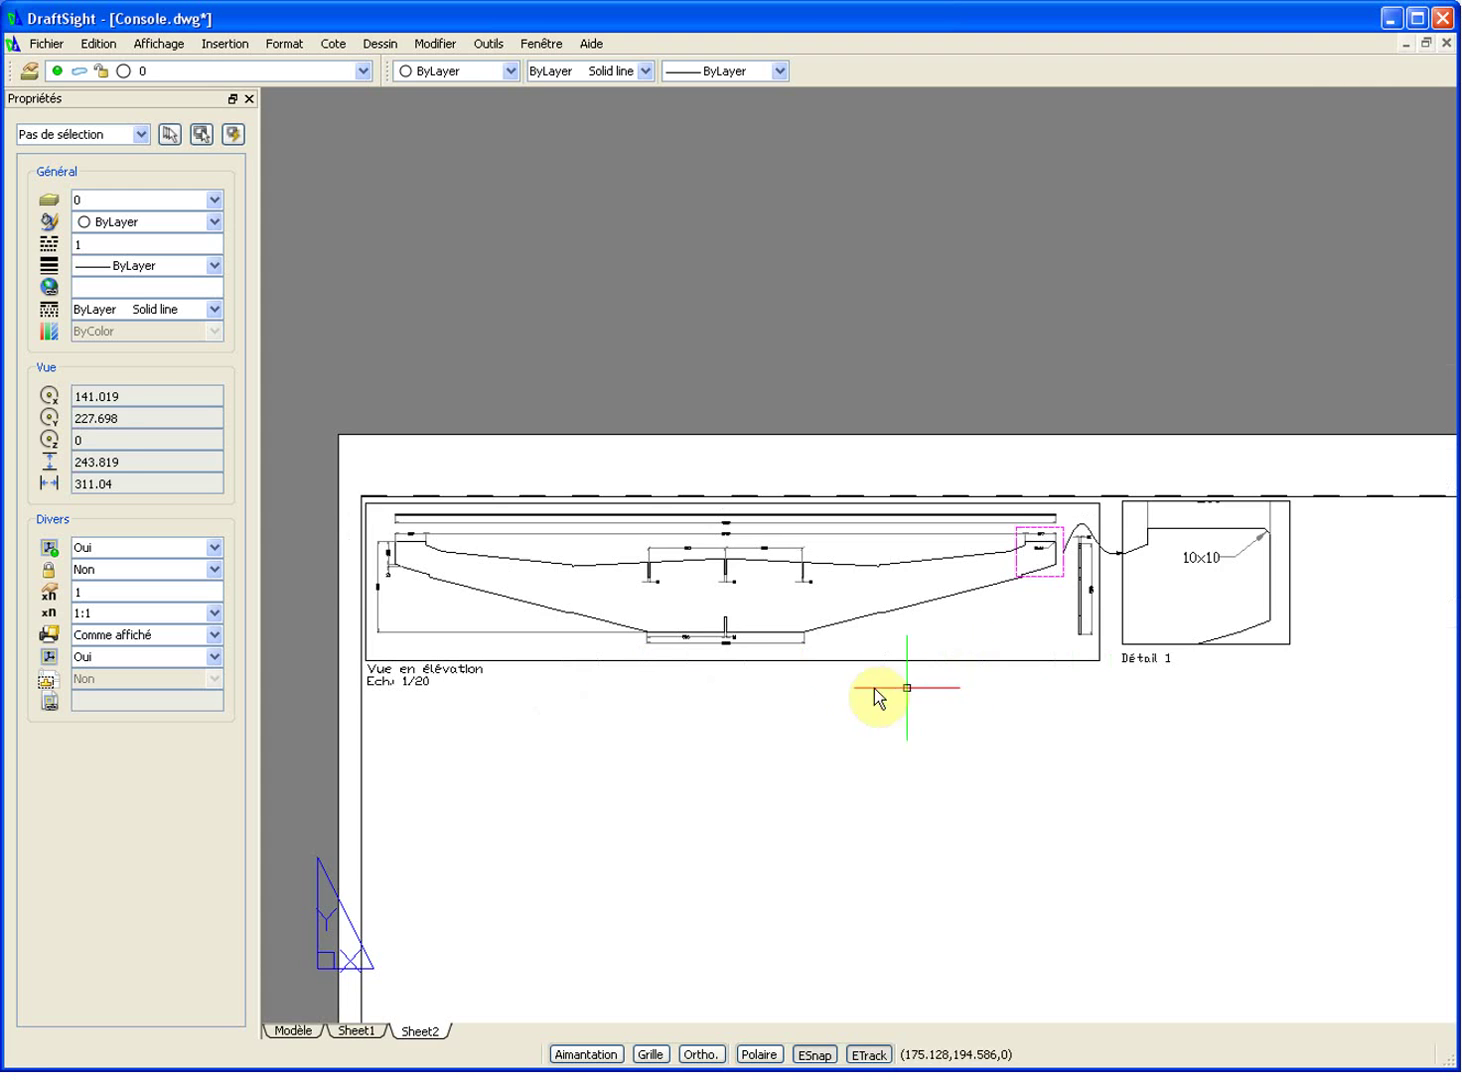
{"action": "scroll", "coordinate": [810, 673], "scroll_direction": "down", "scroll_amount": 1}
{"action": "middle_click_drag", "start_coordinate": [810, 673], "coordinate": [675, 440]}
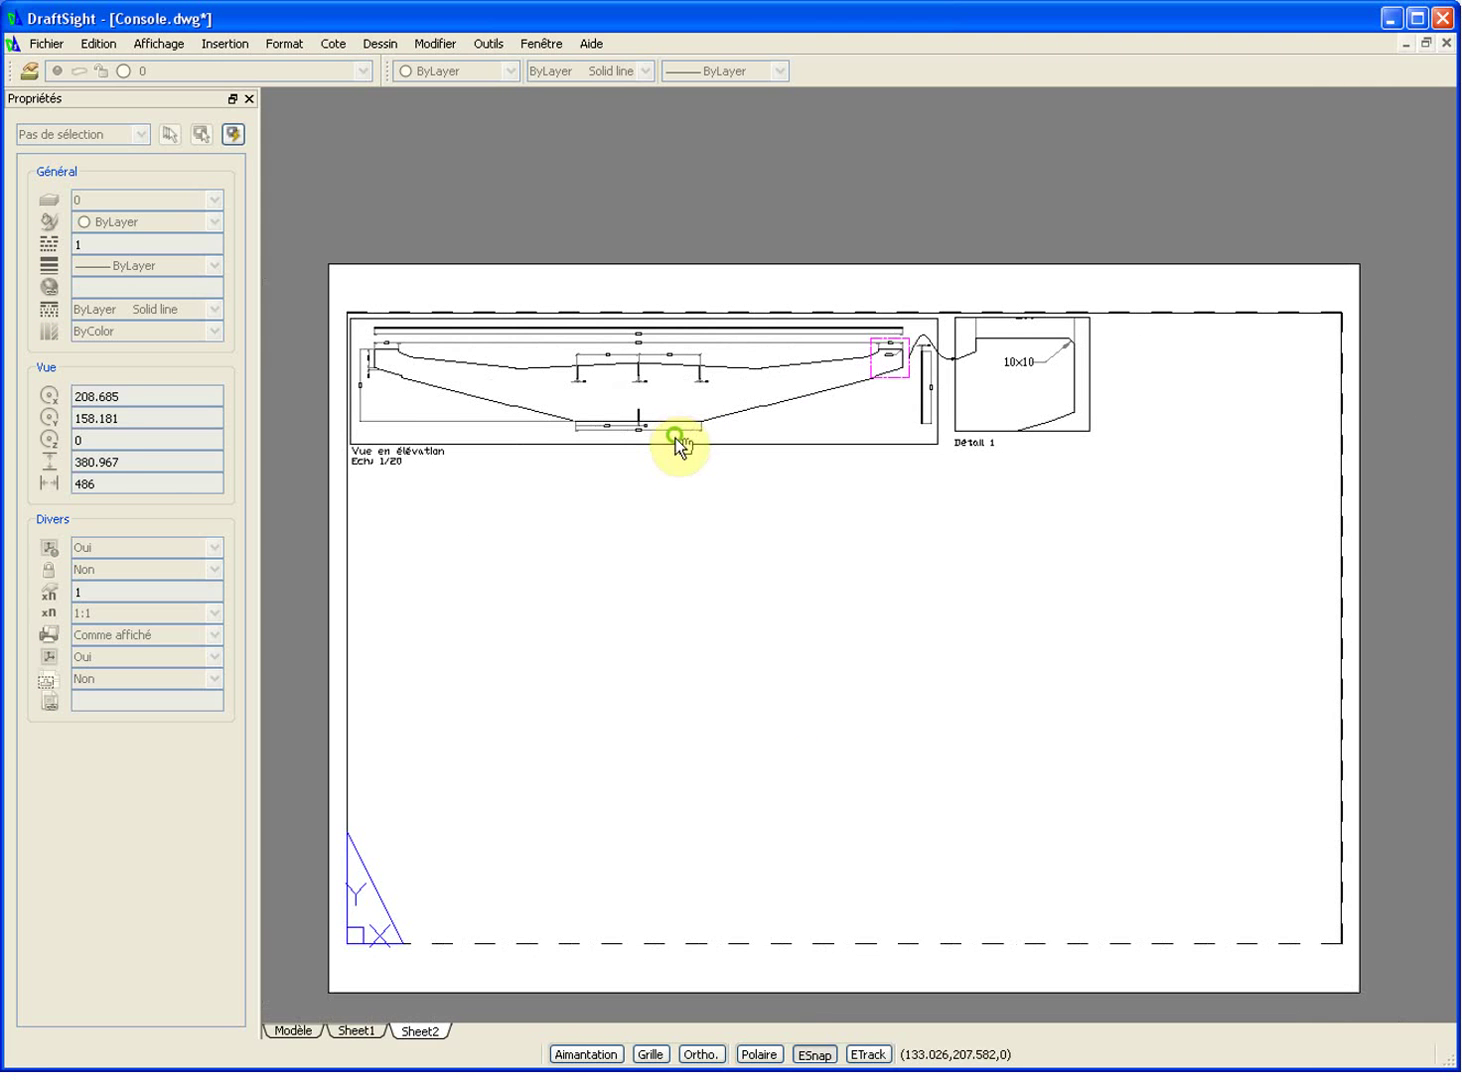